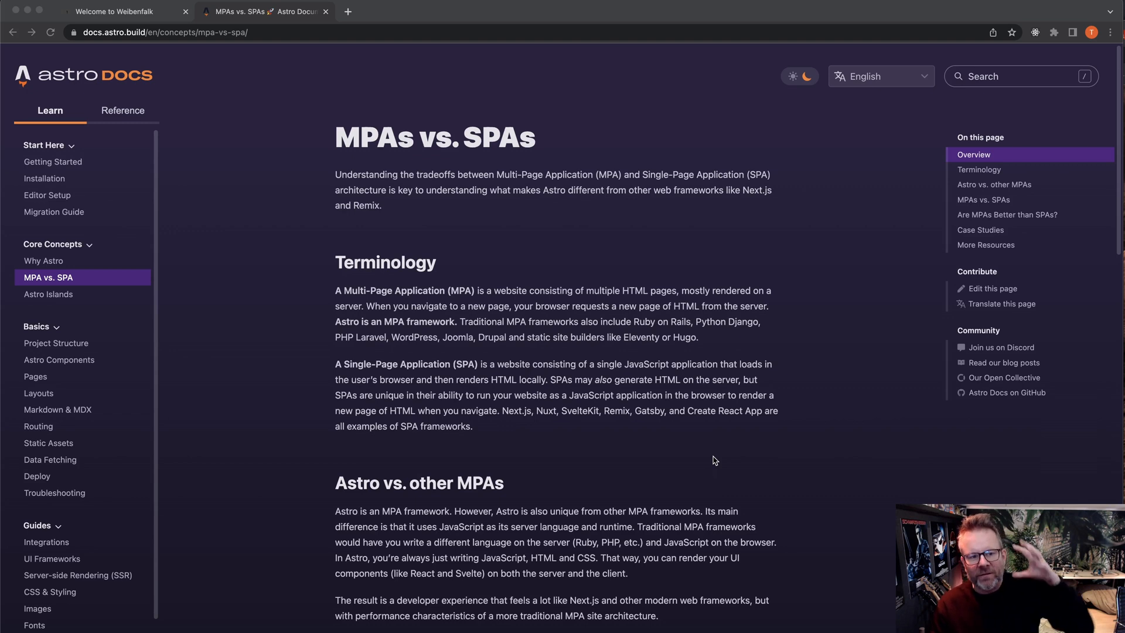
scroll(565, 526, "down", 1)
scroll(563, 525, "down", 1)
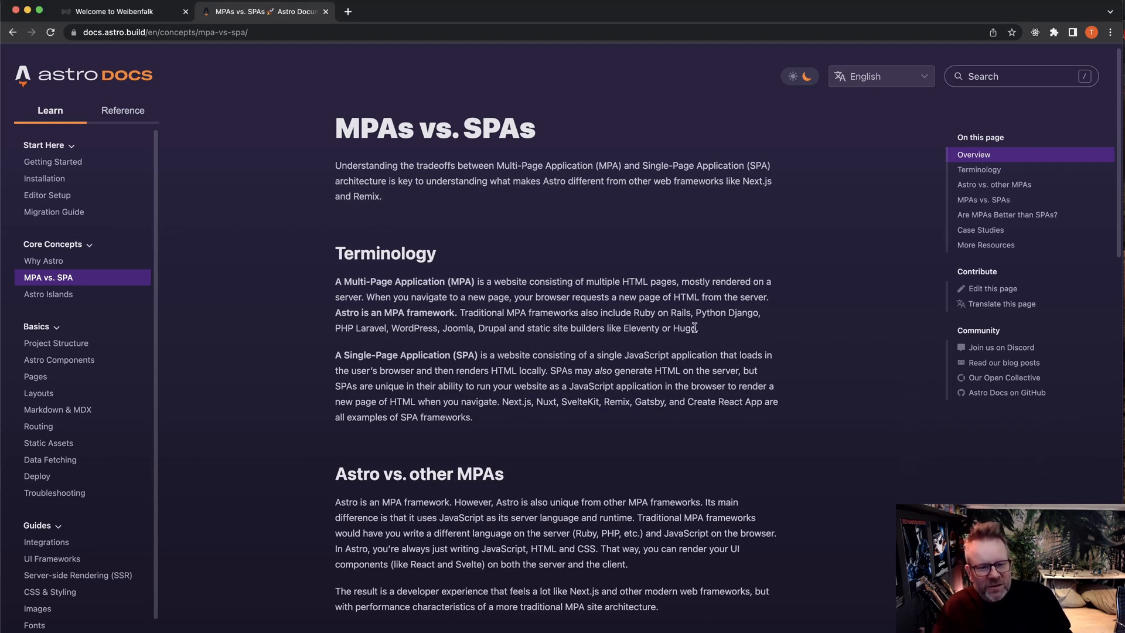
Highlight the phrase 'Eleventy or Hugo' in the docs, then switch to the local Weibenfalk homepage tab
left_click_drag(695, 327, 625, 328)
left_click(742, 330)
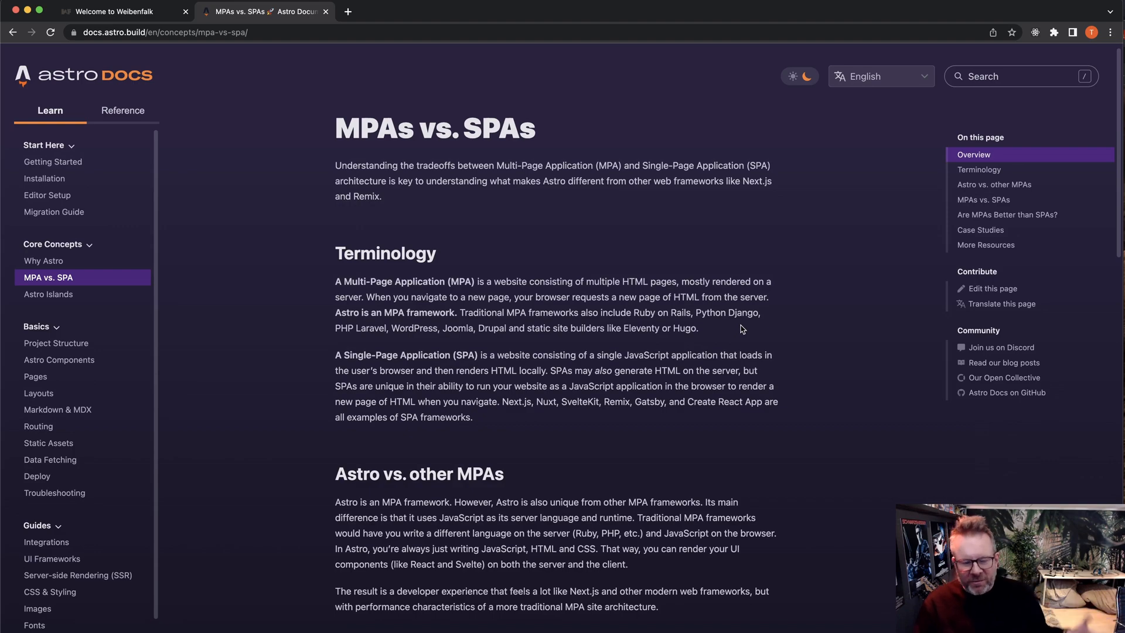
scroll(517, 430, "down", 5)
scroll(517, 430, "down", 2)
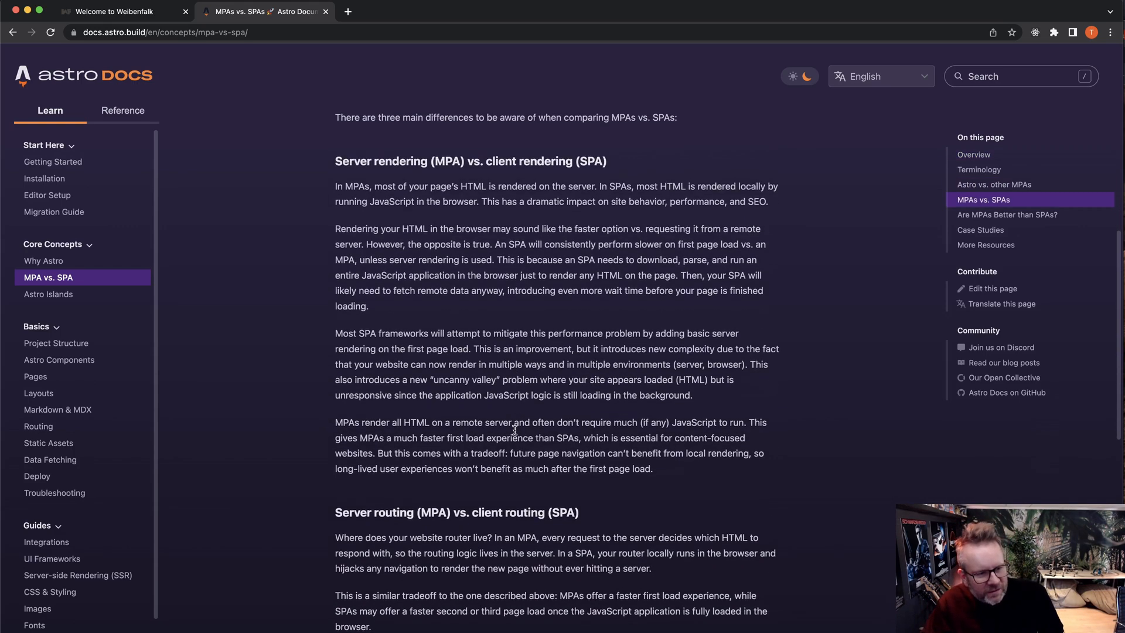
scroll(517, 430, "down", 1)
scroll(521, 435, "up", 6)
scroll(520, 434, "up", 2)
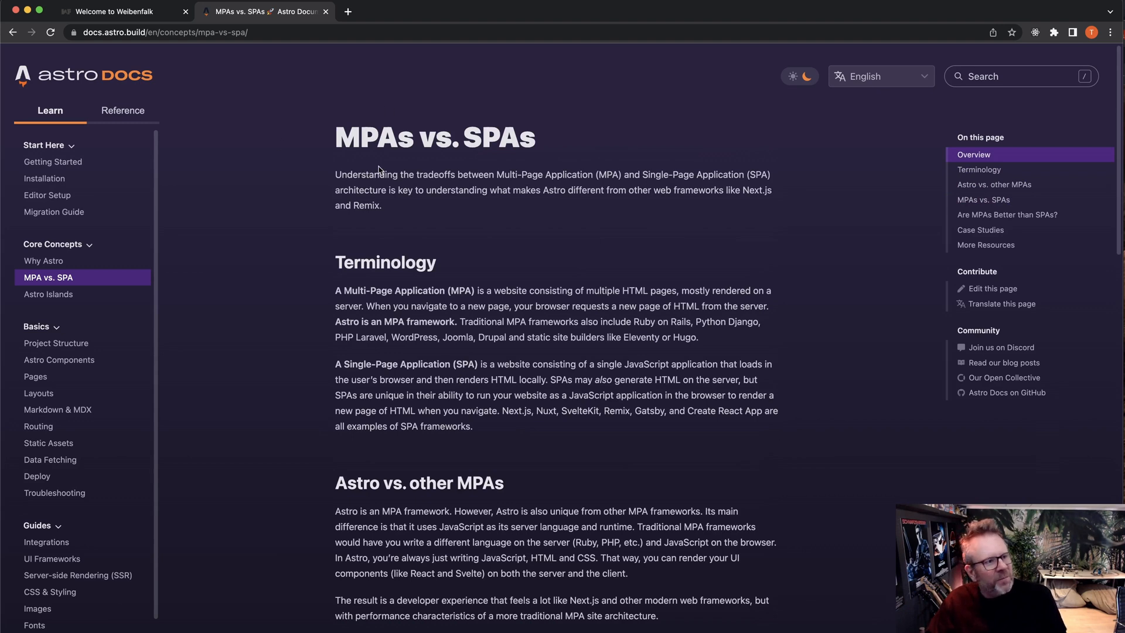
left_click(123, 11)
scroll(295, 291, "down", 15)
scroll(295, 290, "down", 3)
scroll(294, 291, "up", 20)
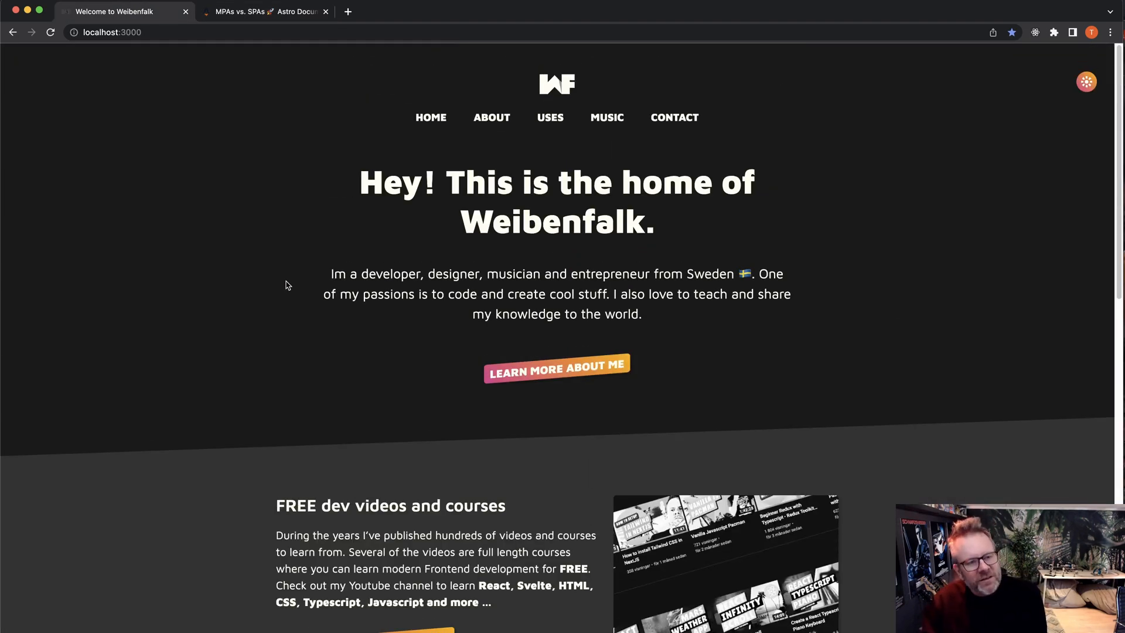
scroll(937, 215, "down", 3)
scroll(849, 243, "up", 3)
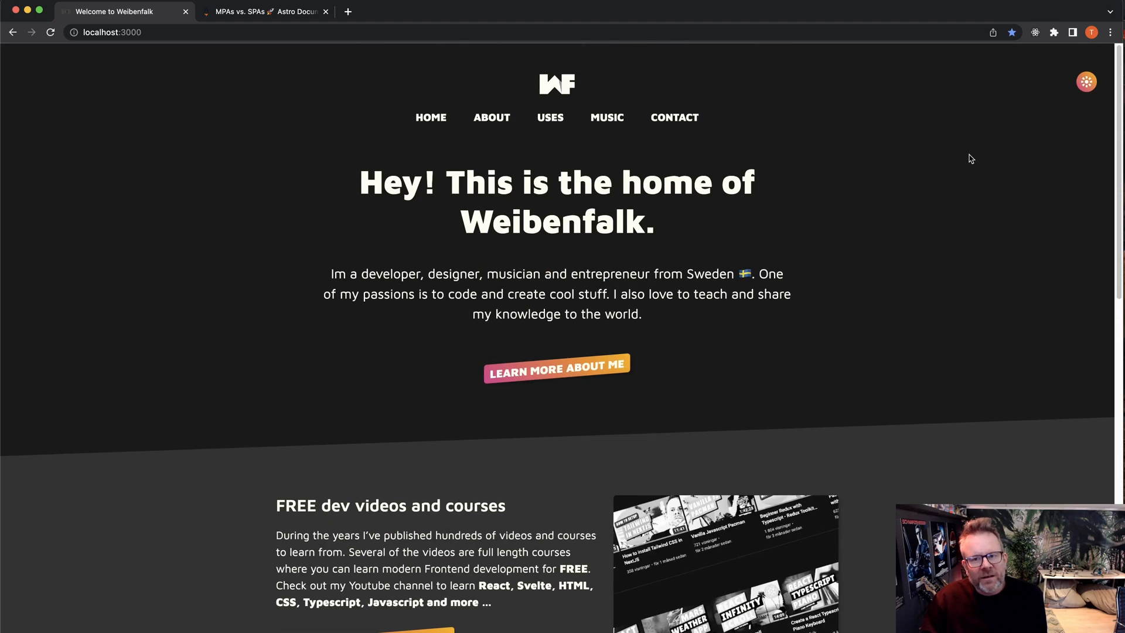
Flip the homepage theme between light and dark repeatedly with the round toggle, ending in dark mode
left_click(1083, 82)
left_click(1083, 82)
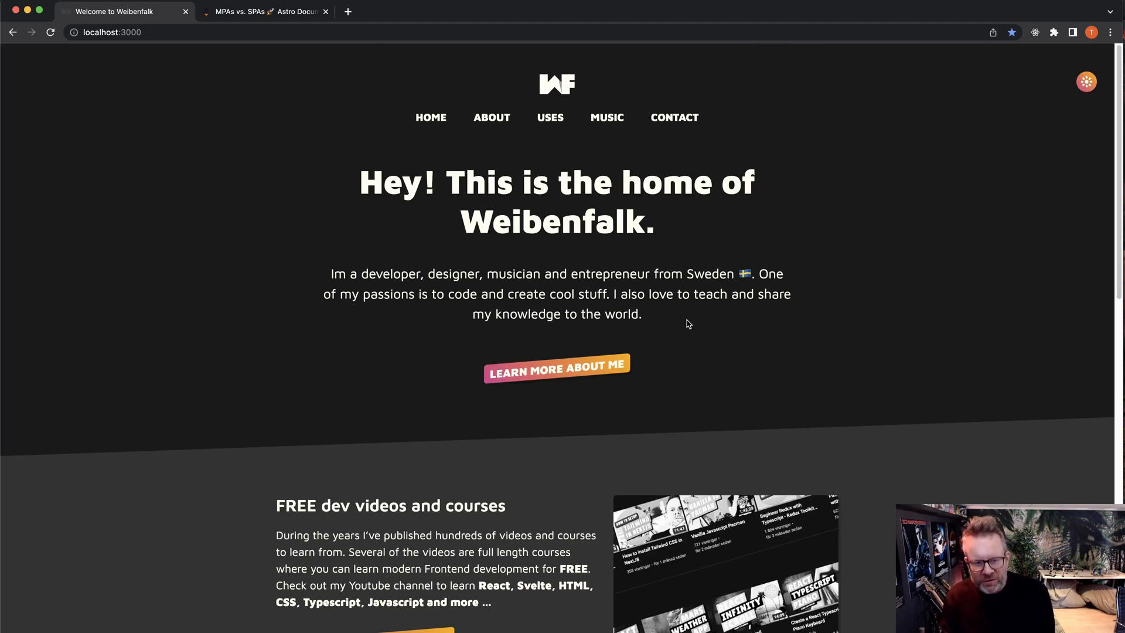
scroll(680, 319, "down", 5)
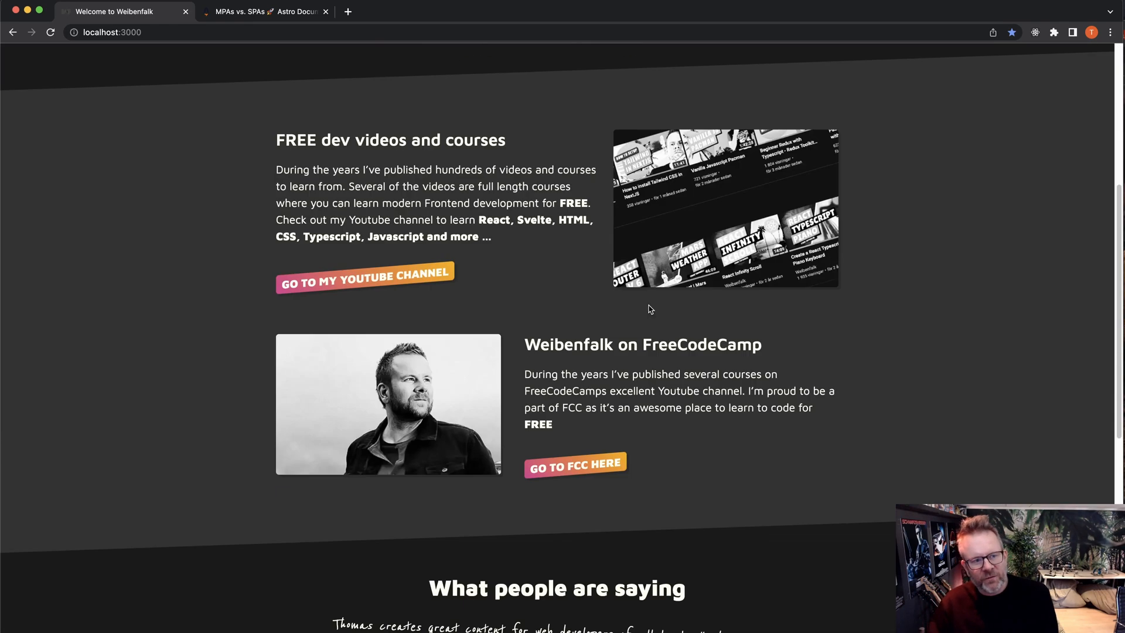
scroll(655, 312, "up", 5)
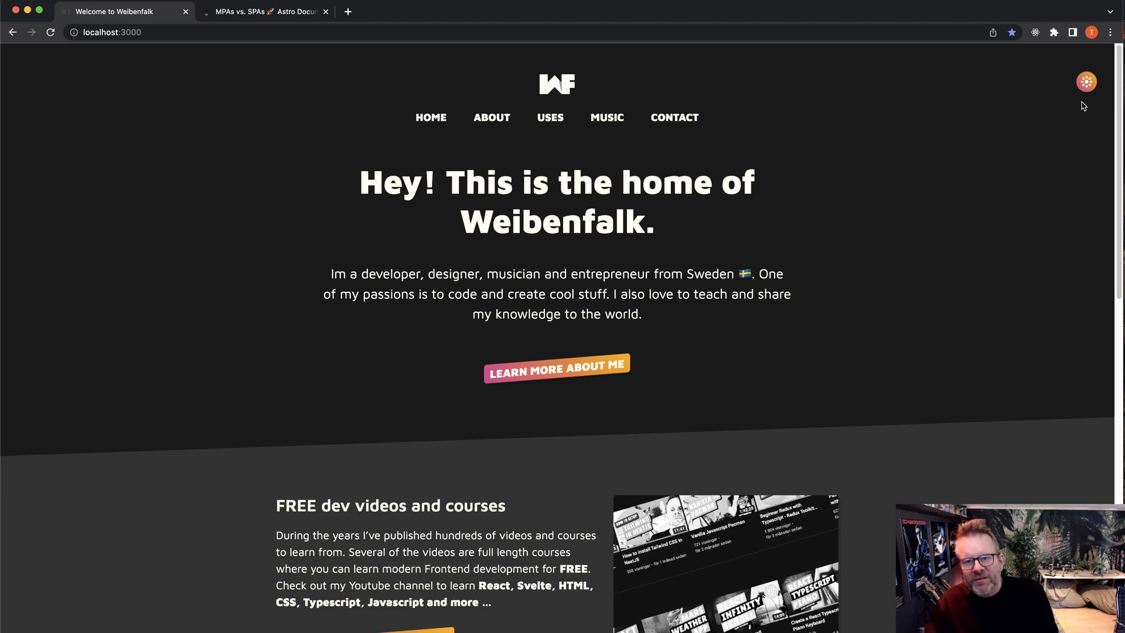
left_click(1086, 83)
double_click(1086, 83)
left_click(1086, 83)
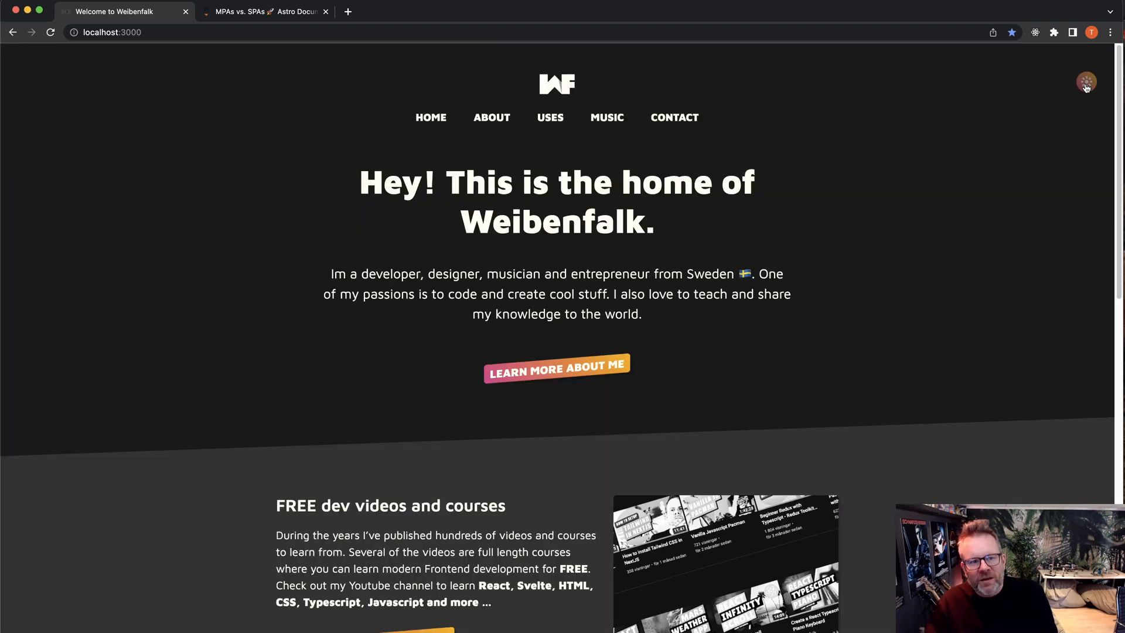
double_click(1086, 84)
scroll(674, 309, "down", 15)
scroll(674, 309, "up", 3)
scroll(674, 310, "up", 15)
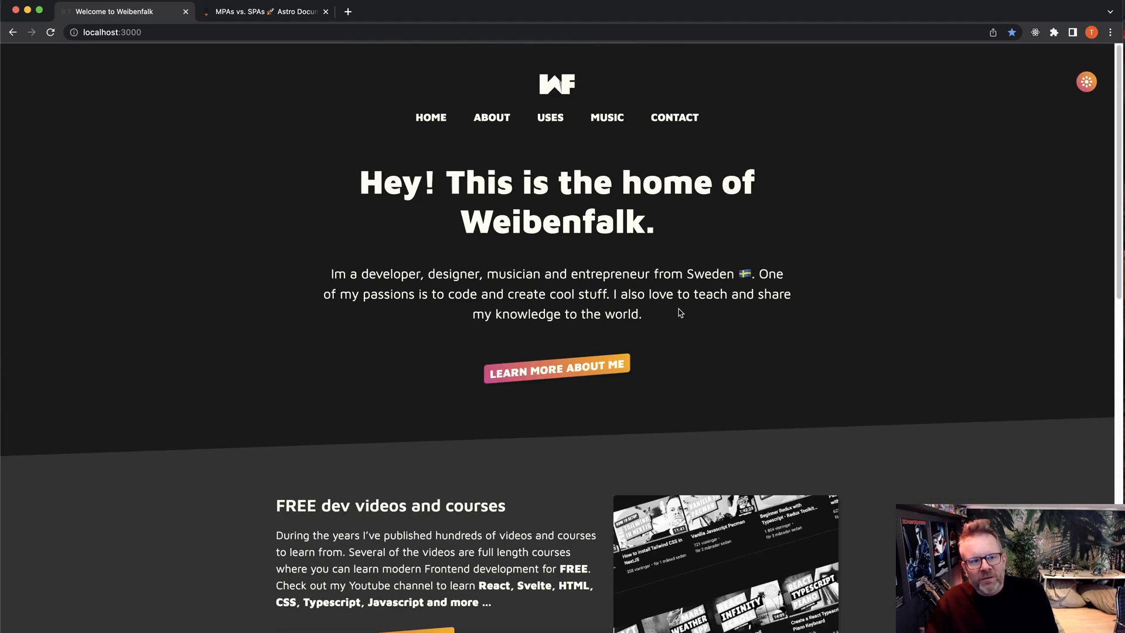
right_click(673, 228)
Inspect the homepage in DevTools, shrink it to mobile width and open the hamburger menu
left_click(703, 391)
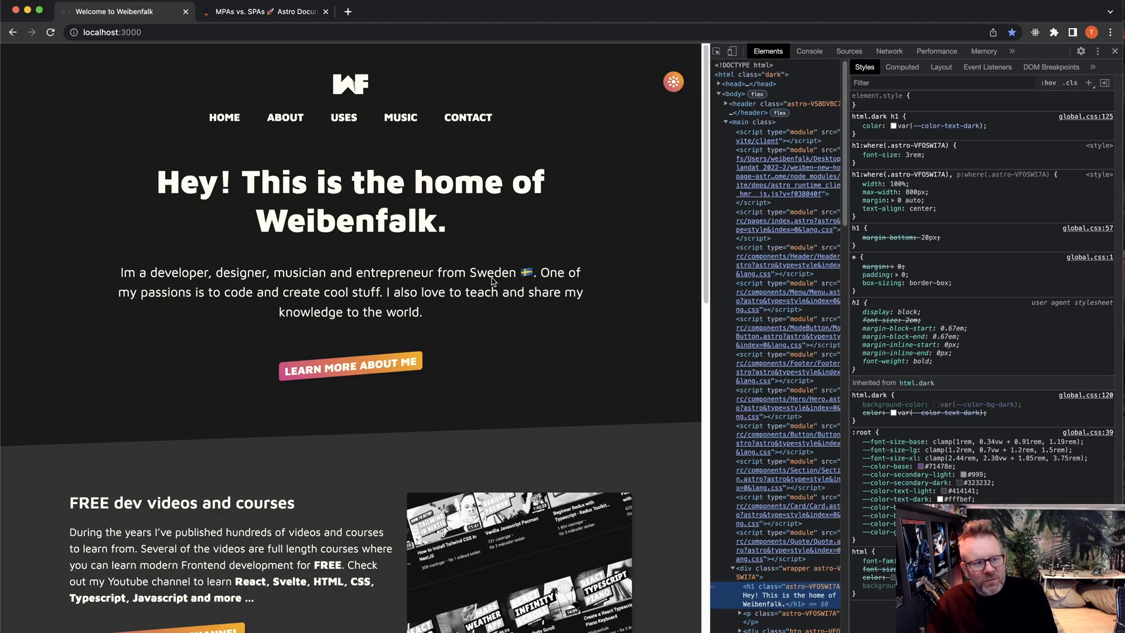
left_click_drag(709, 304, 210, 303)
left_click(175, 85)
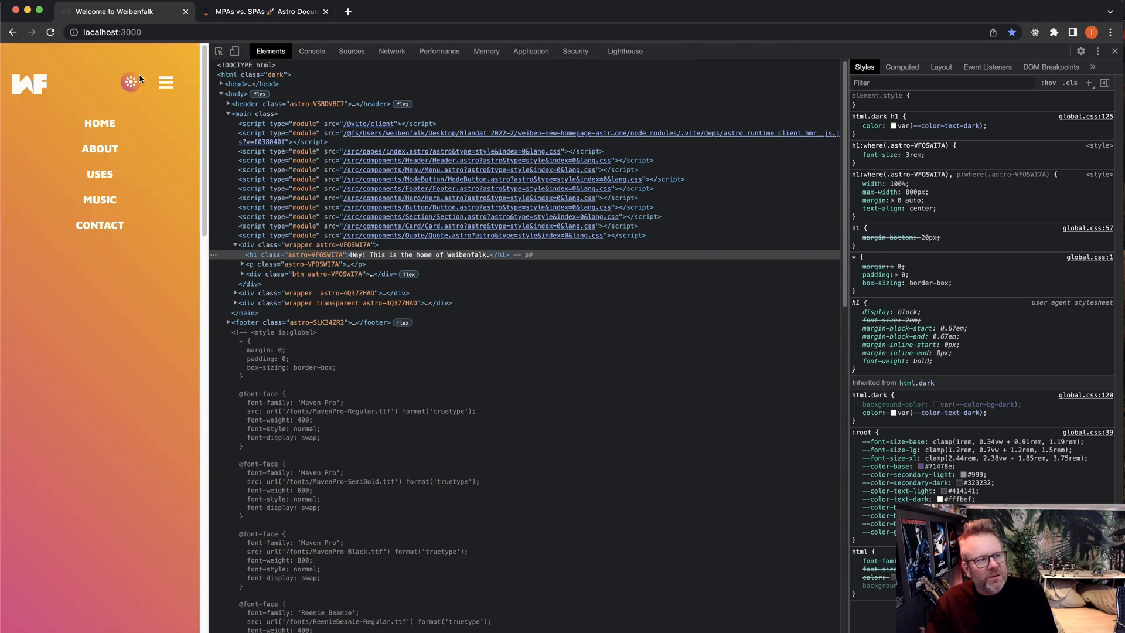
Toggle the theme three times while watching the html class, then close the mobile menu
left_click(134, 82)
left_click(133, 82)
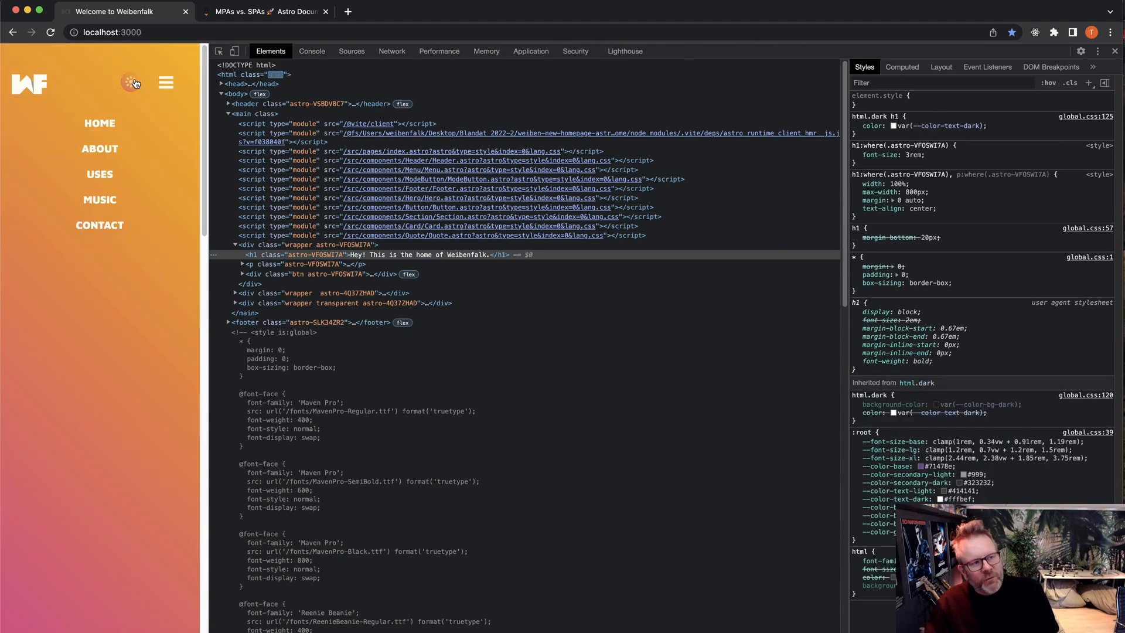
left_click(134, 82)
left_click(166, 83)
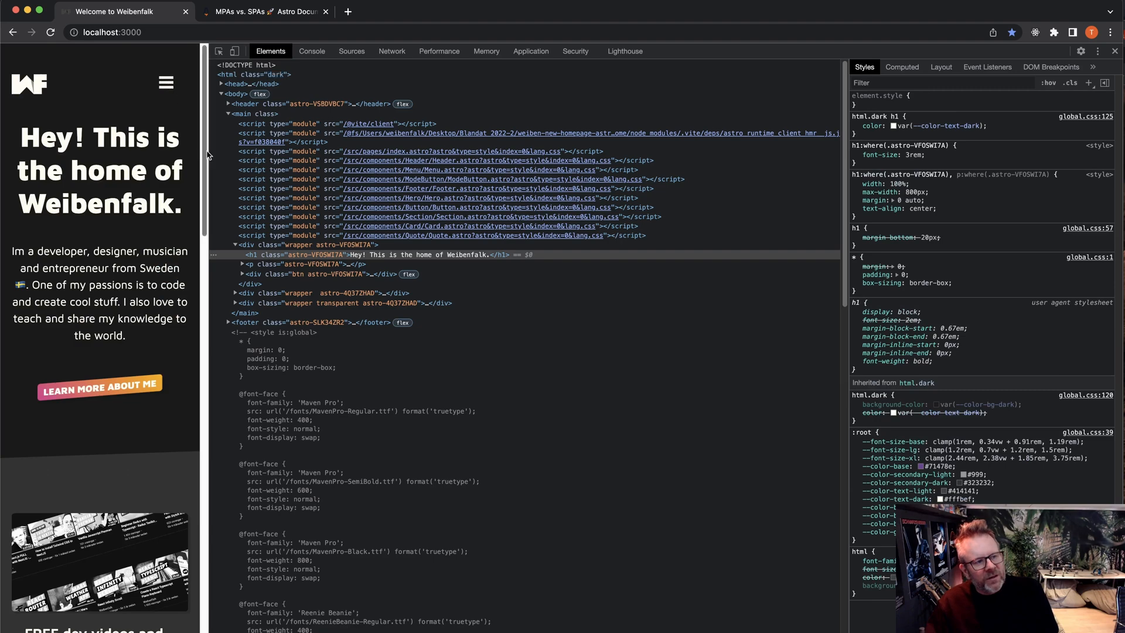
Widen the page back to desktop layout and show the developer console
mouse_move(205, 155)
left_mouse_down()
mouse_move(837, 196)
mouse_move(828, 200)
left_mouse_up()
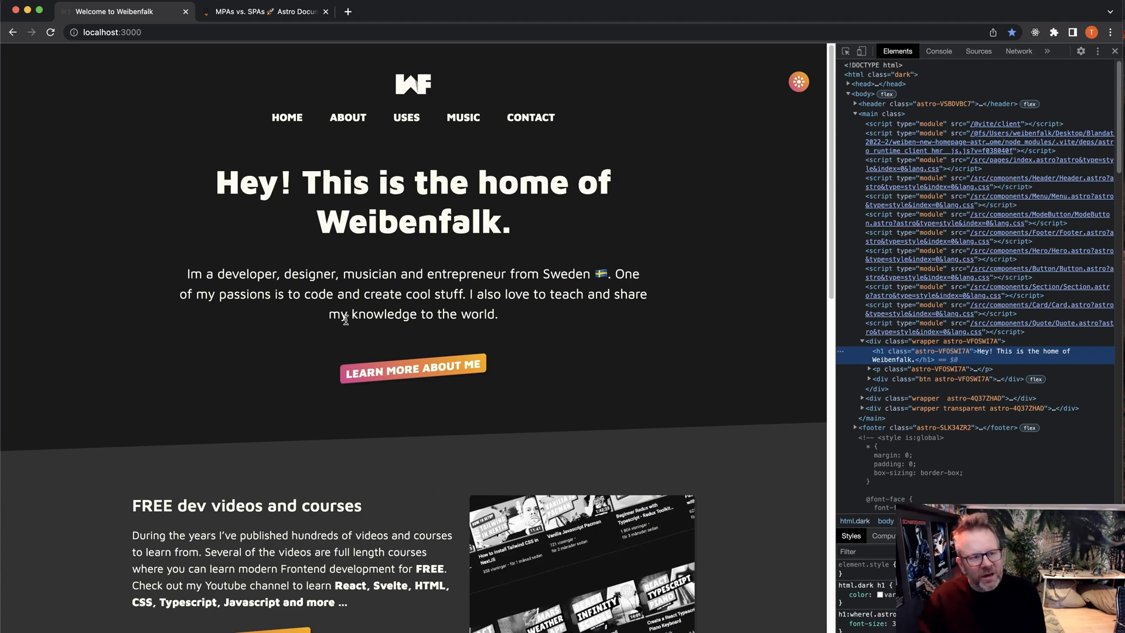
scroll(86, 390, "down", 10)
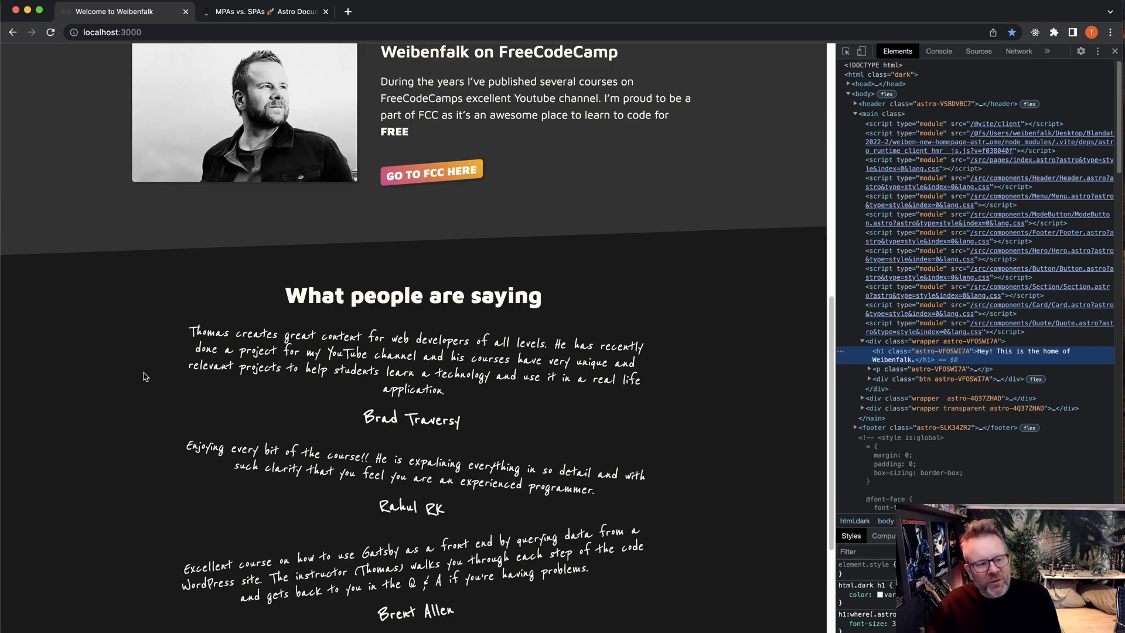
scroll(145, 377, "up", 10)
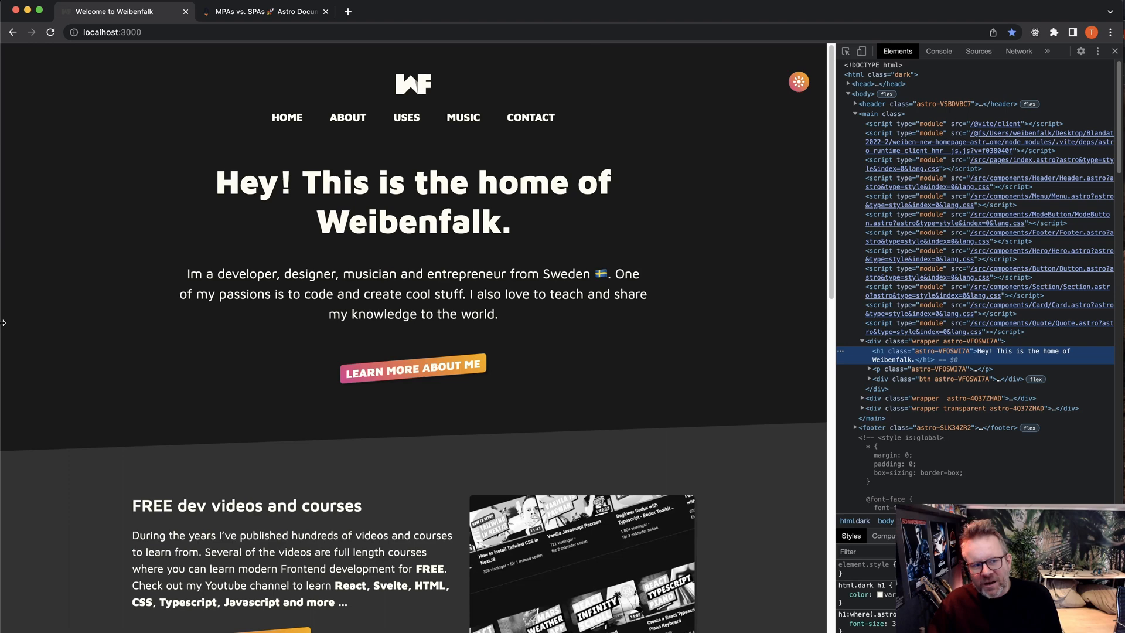
left_click(938, 52)
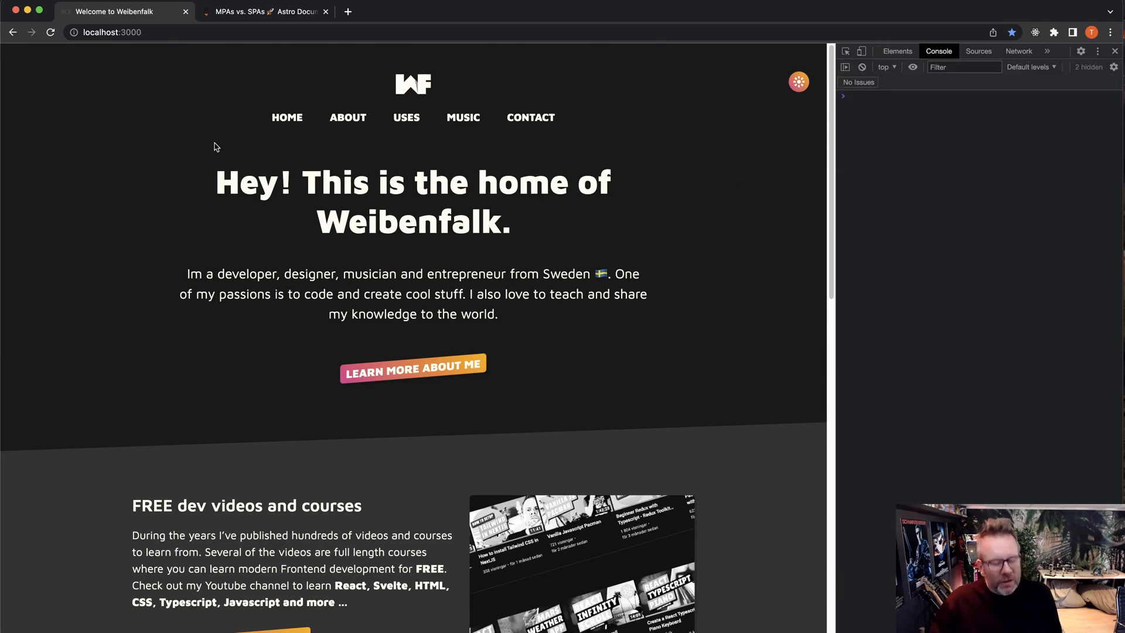
key("super+Tab")
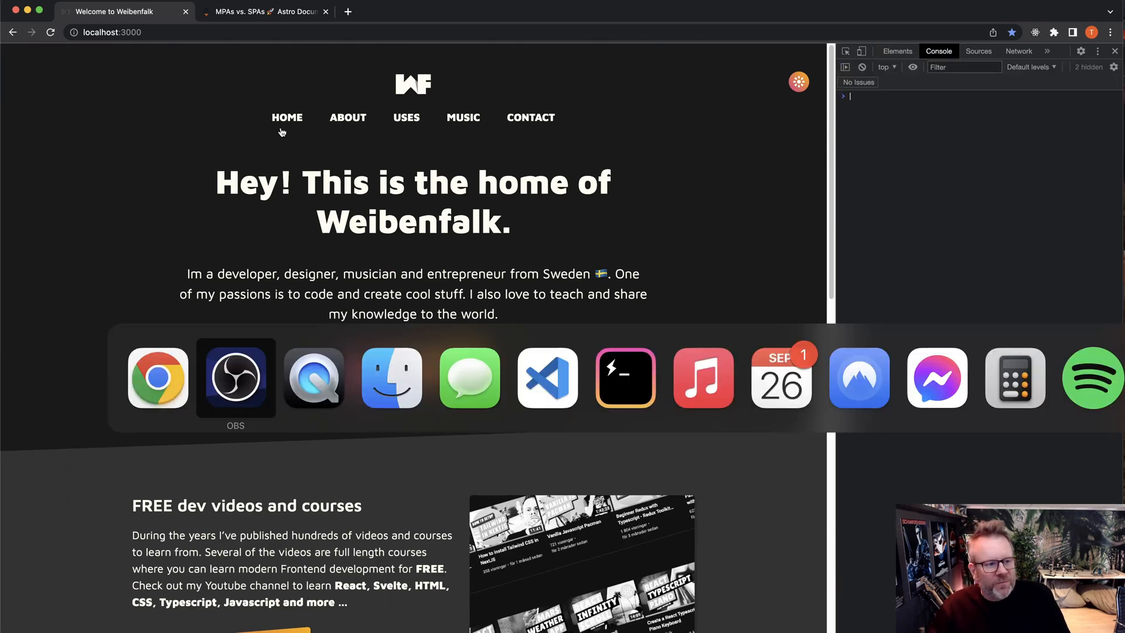
Open the Astro Docs Getting Started guide, then bring VS Code with index.astro to the front
left_click(249, 12)
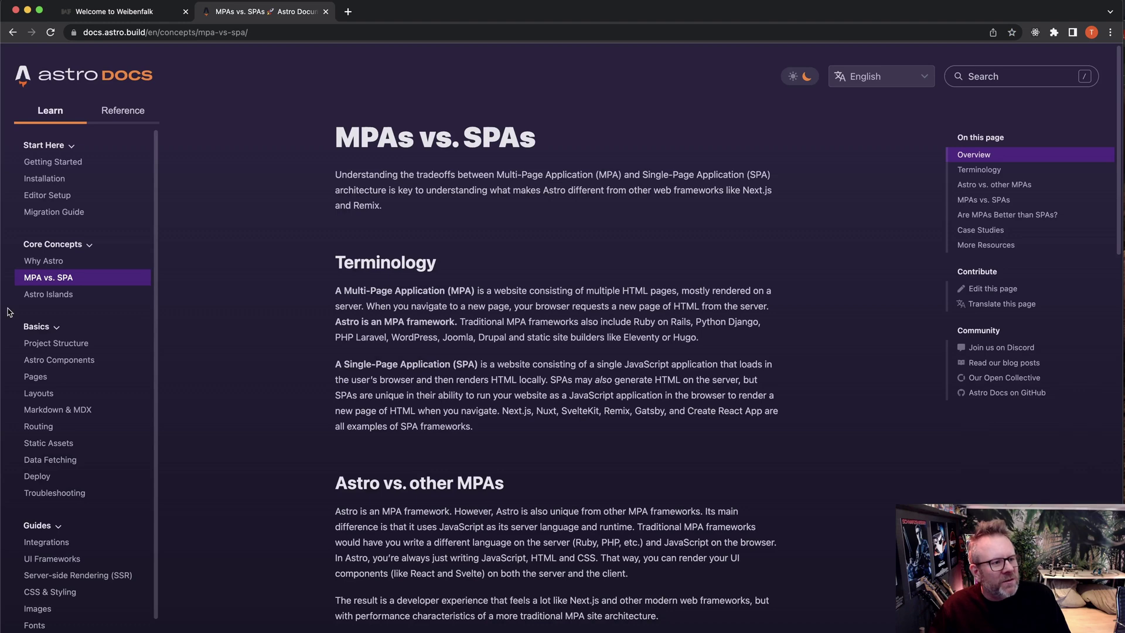
left_click(59, 179)
scroll(359, 335, "down", 3)
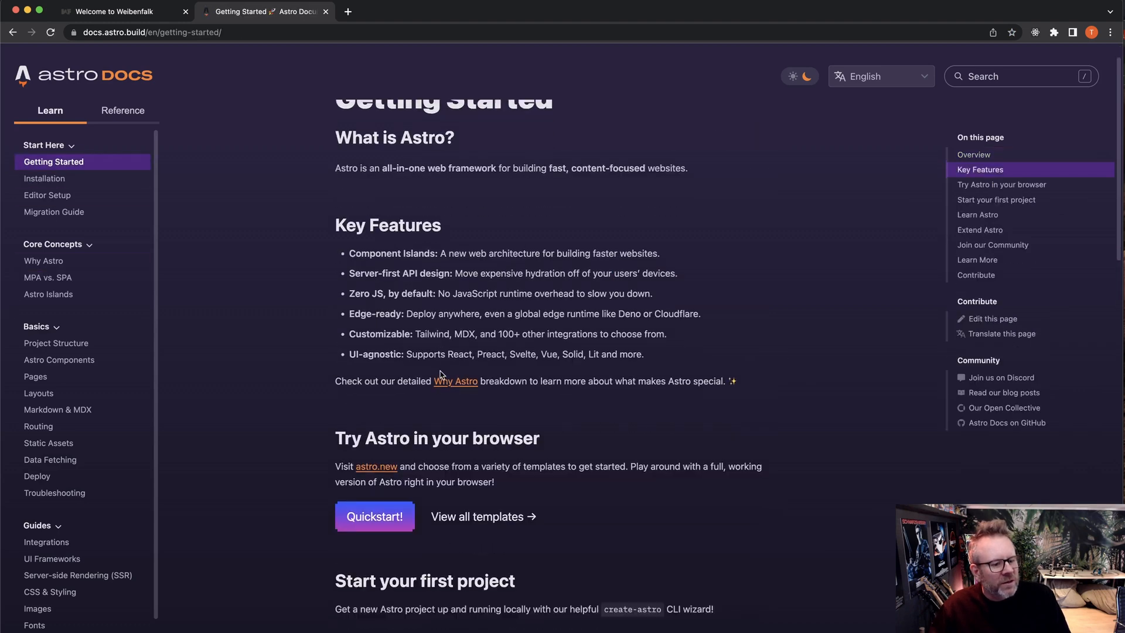
scroll(359, 335, "down", 7)
scroll(359, 336, "down", 2)
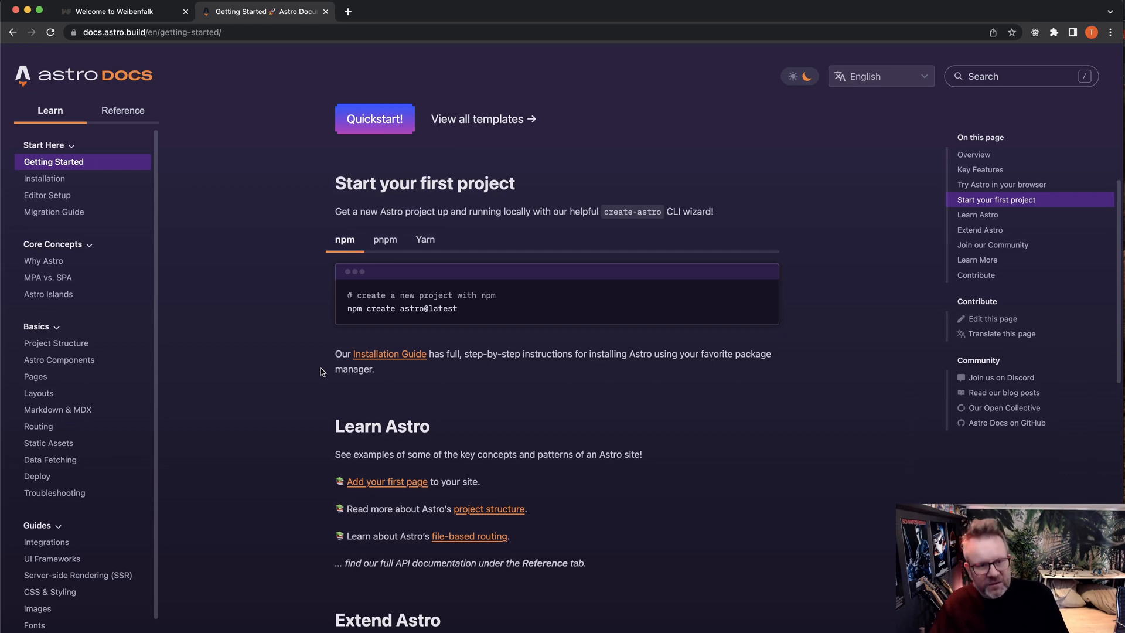
key("super+Tab")
key("super+Tab")
key("super+Tab")
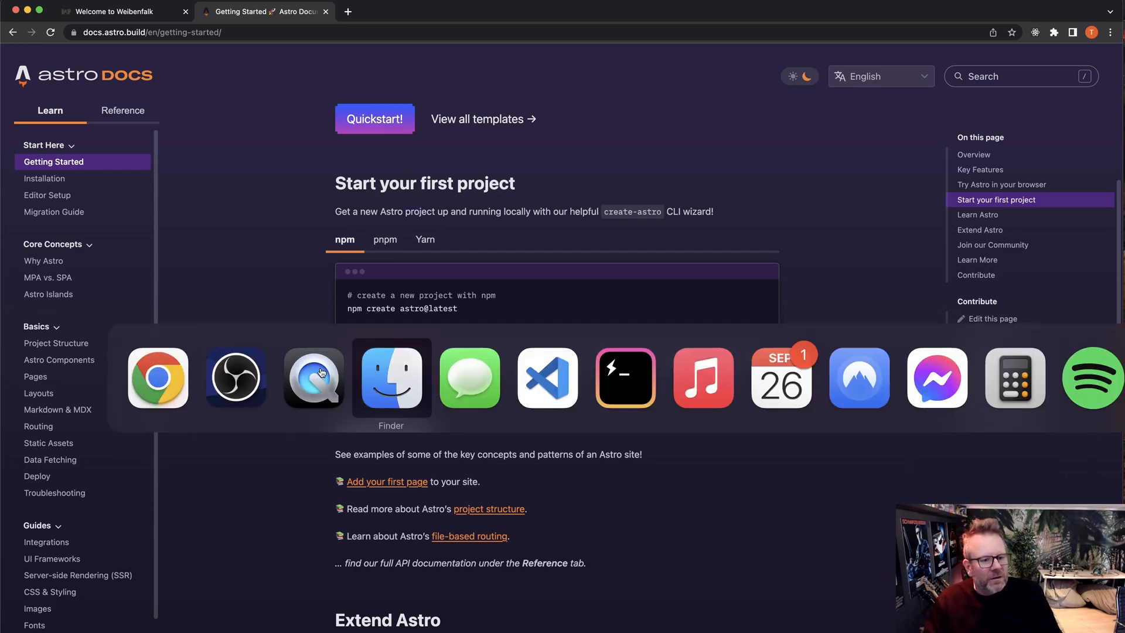
key("super+Tab")
key("super+Tab")
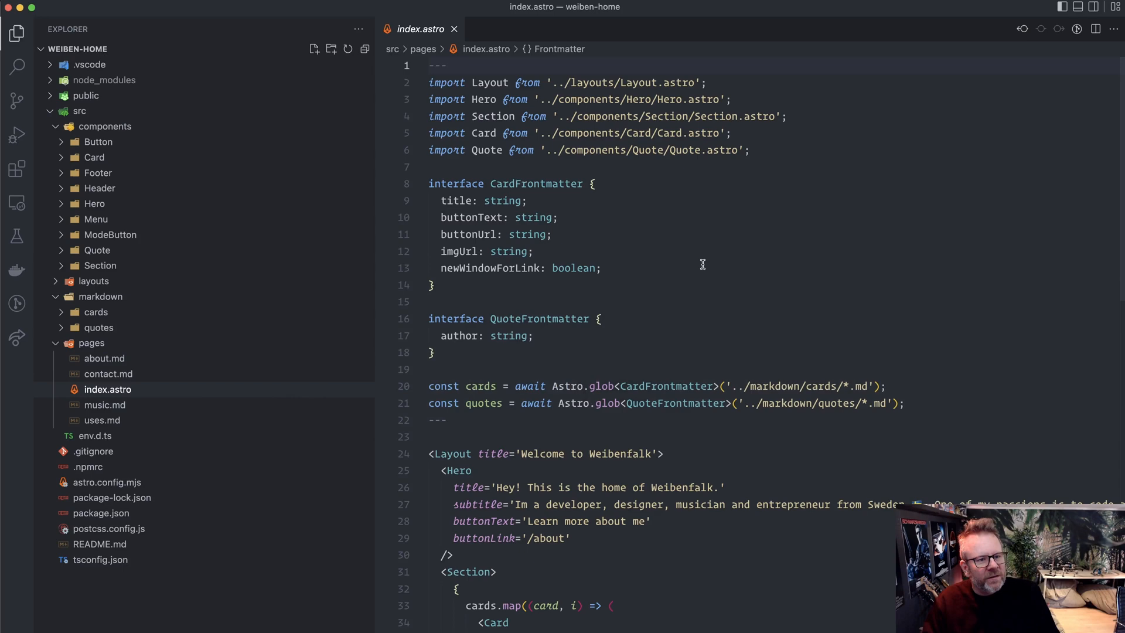
Glance at tsconfig.json, then open postcss.config.js from the Explorer
left_click(703, 264)
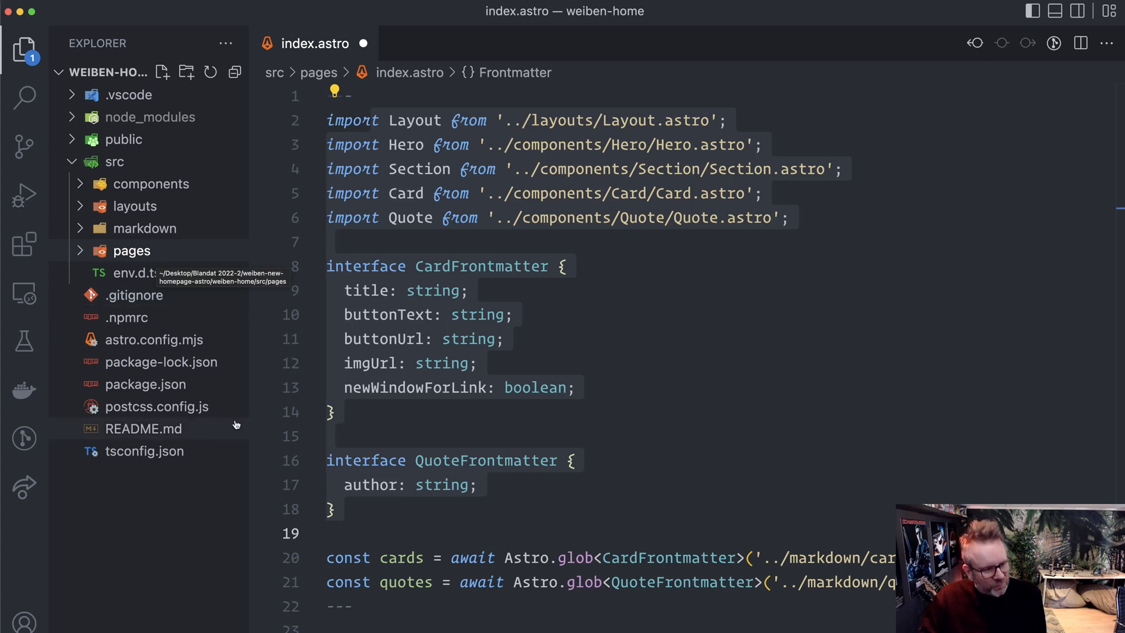
left_click(150, 452)
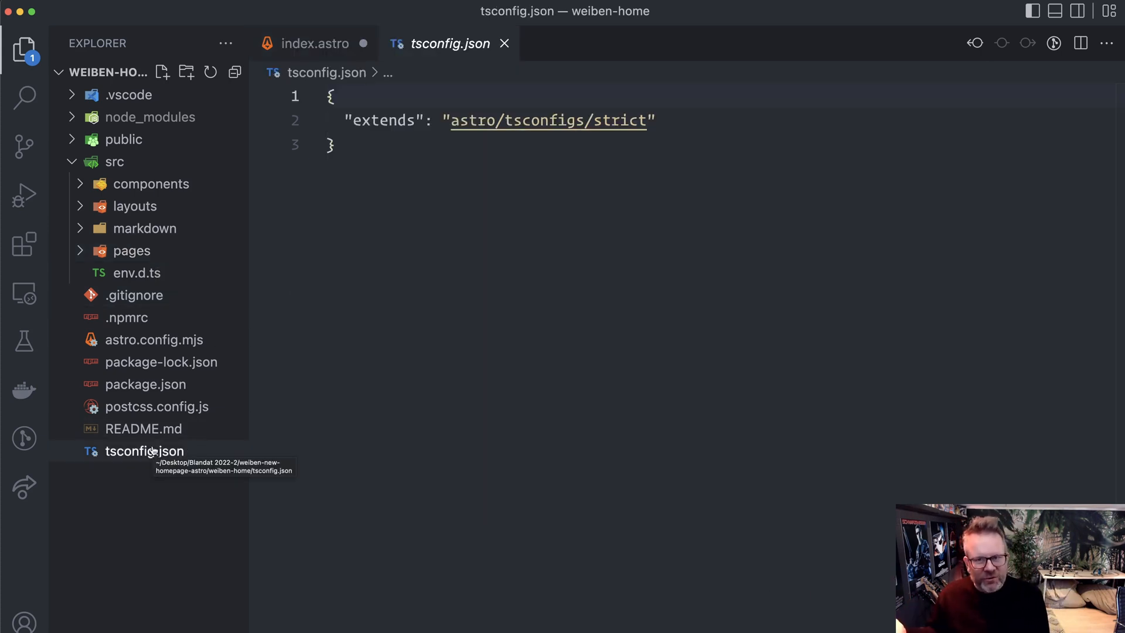
left_click(172, 407)
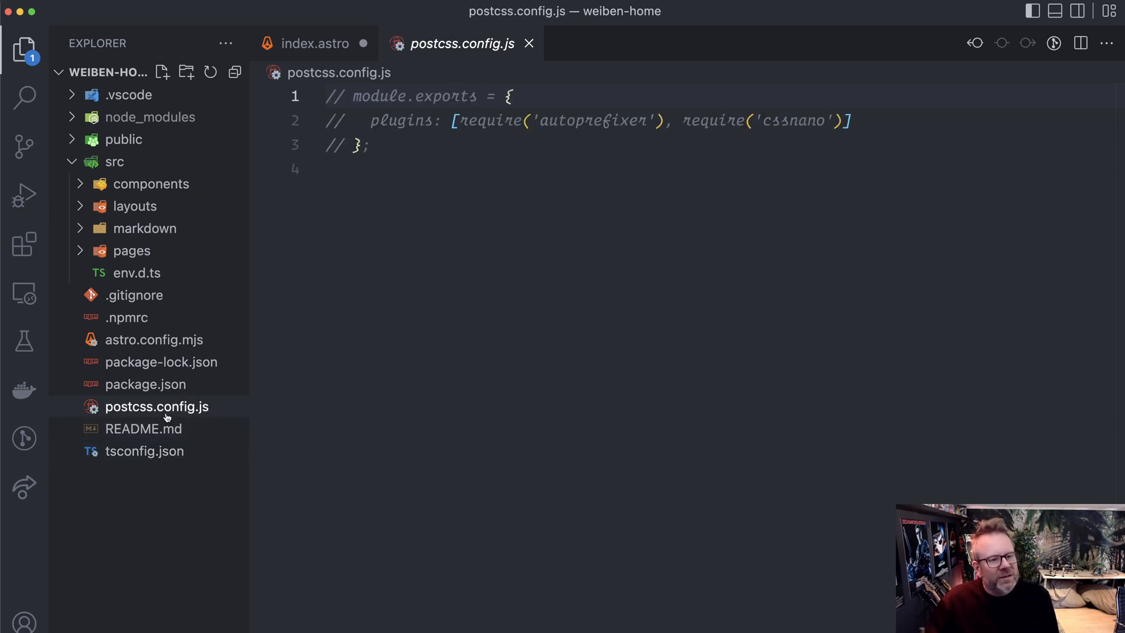
Select the three commented-out module.exports lines with the autoprefixer and cssnano plugins
left_click_drag(413, 151, 325, 92)
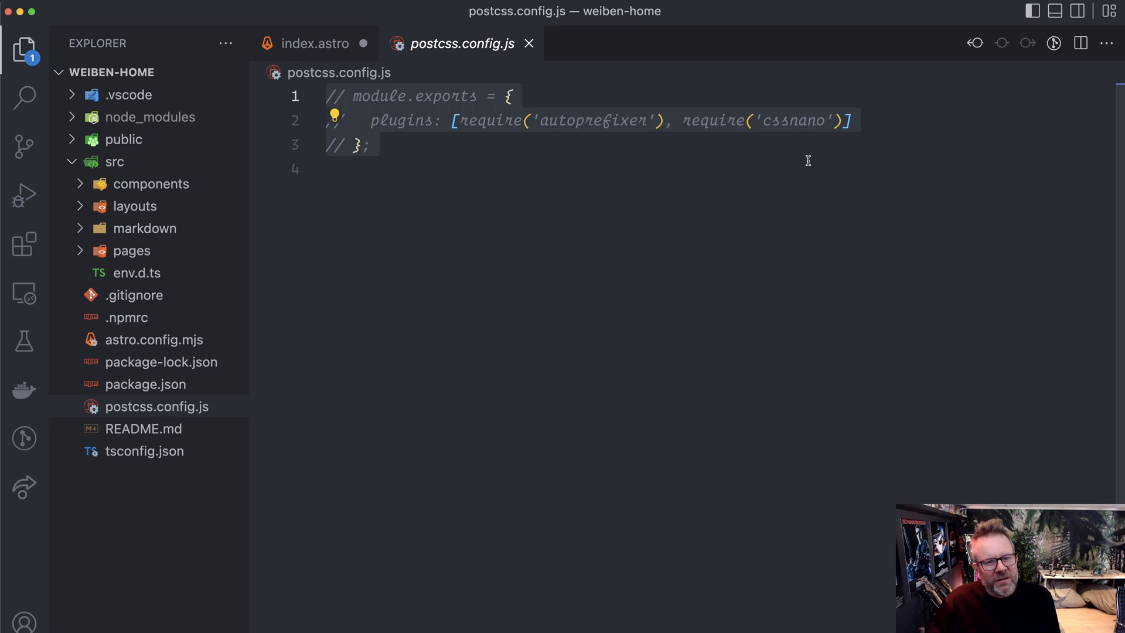
left_click(658, 165)
left_click_drag(416, 159, 294, 94)
left_click_drag(551, 160, 327, 94)
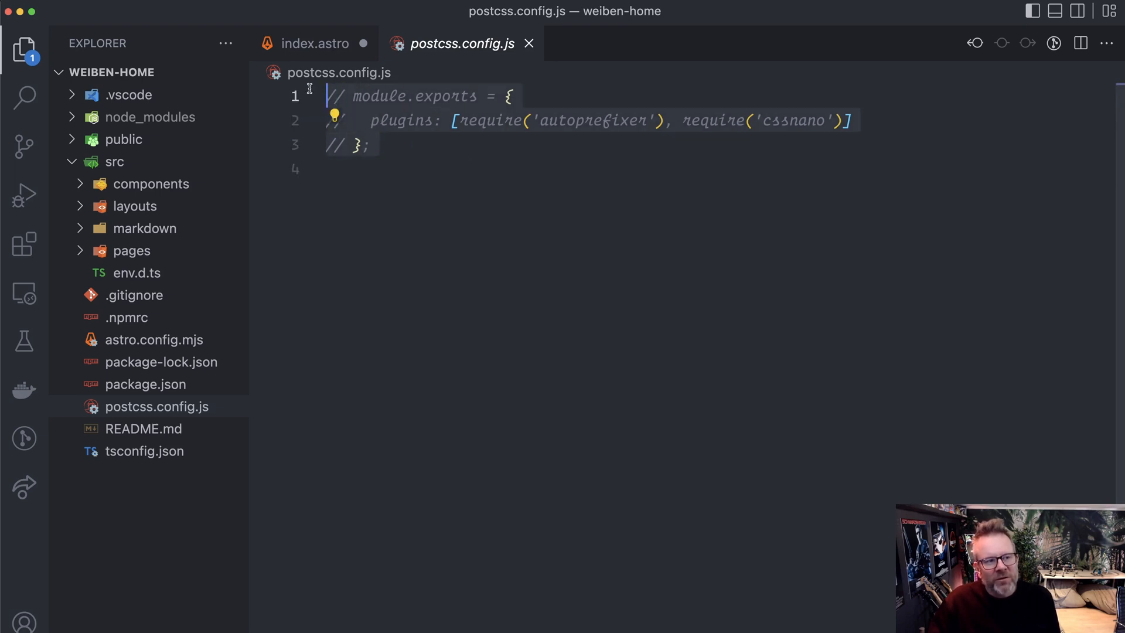
left_click(454, 154)
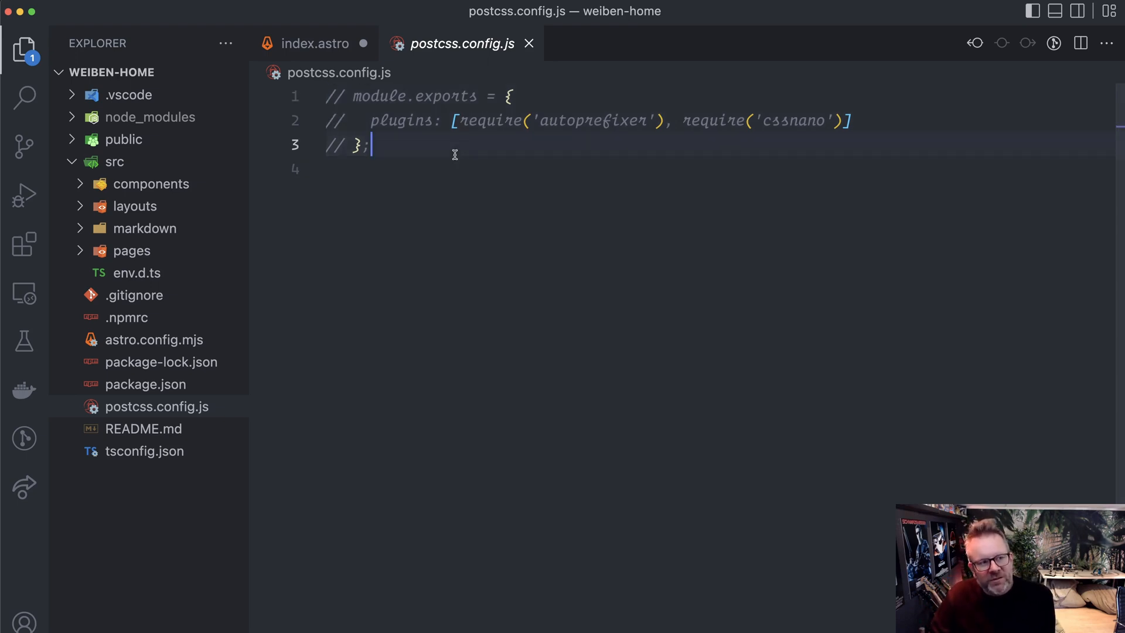
mouse_move(143, 377)
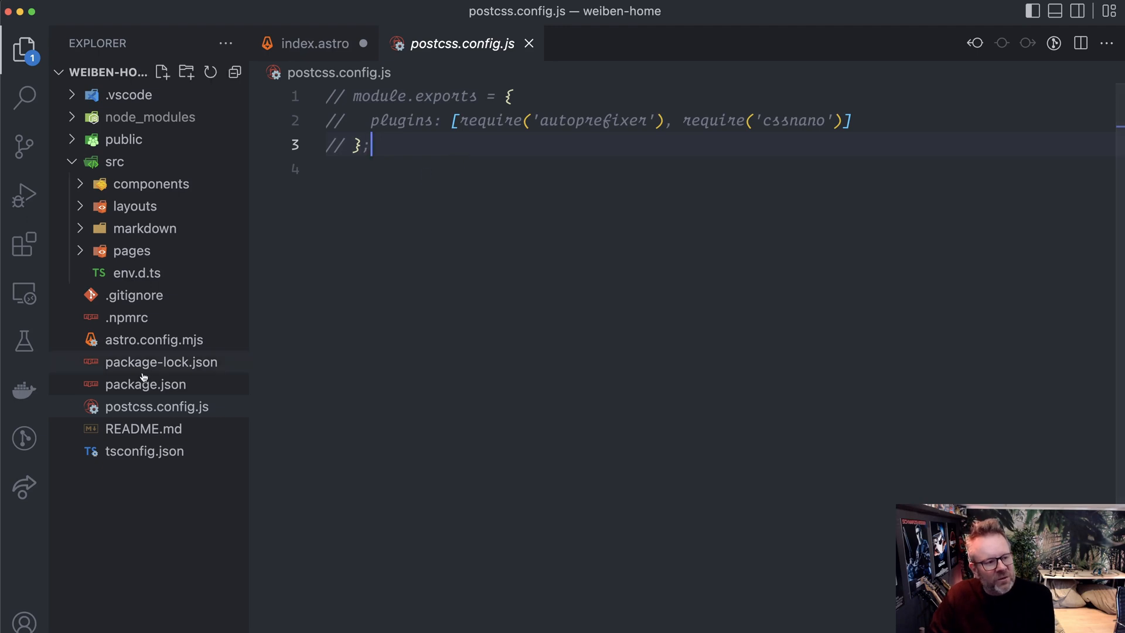
Review package.json's scripts and astro devDependencies, then open astro.config.mjs
left_click(213, 383)
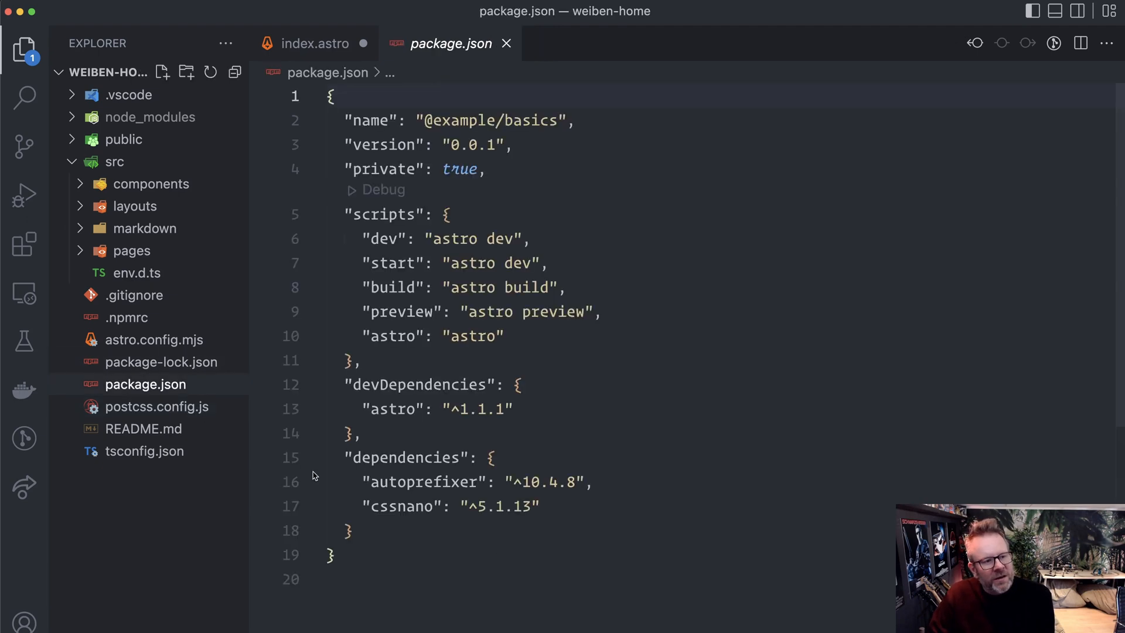
left_click(773, 341)
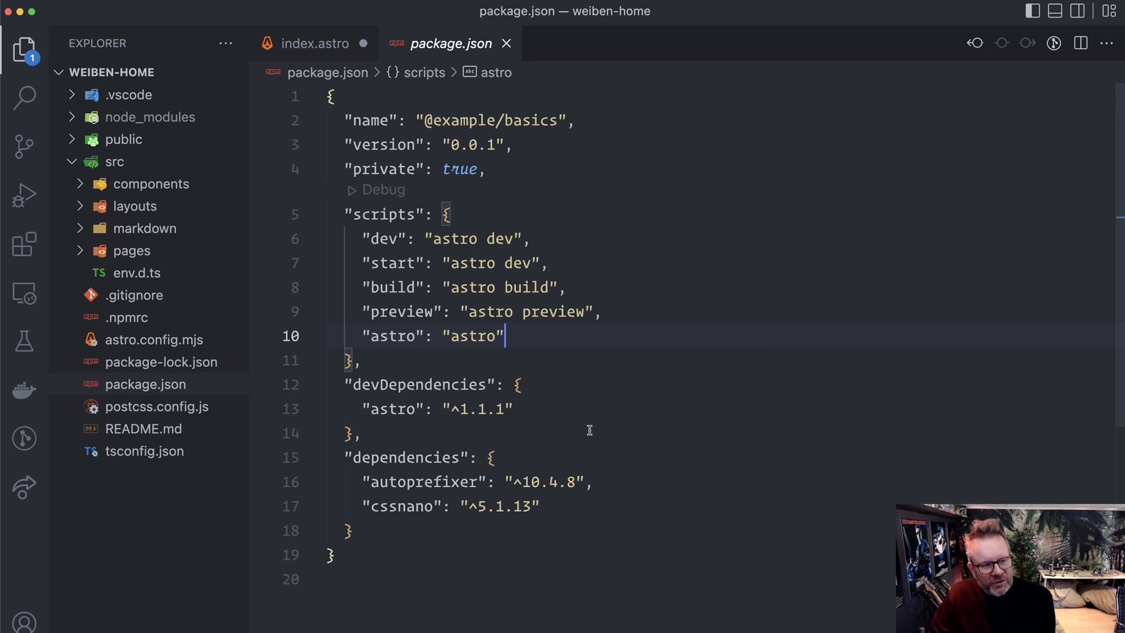
left_click(354, 408)
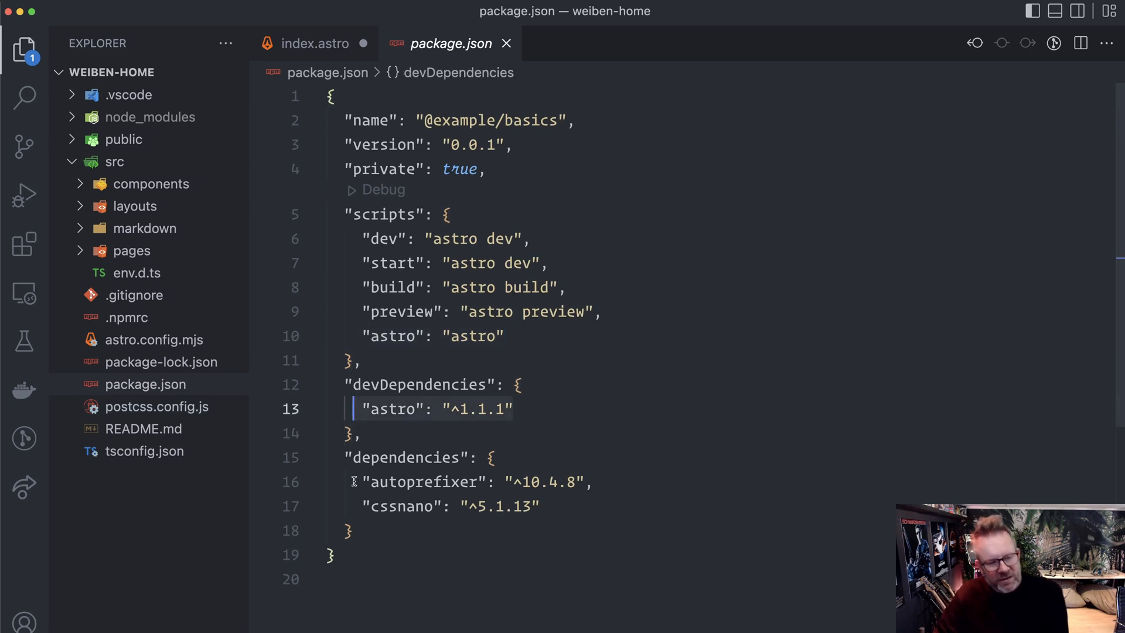
key("Down")
key("Down")
key("Down")
key("Down")
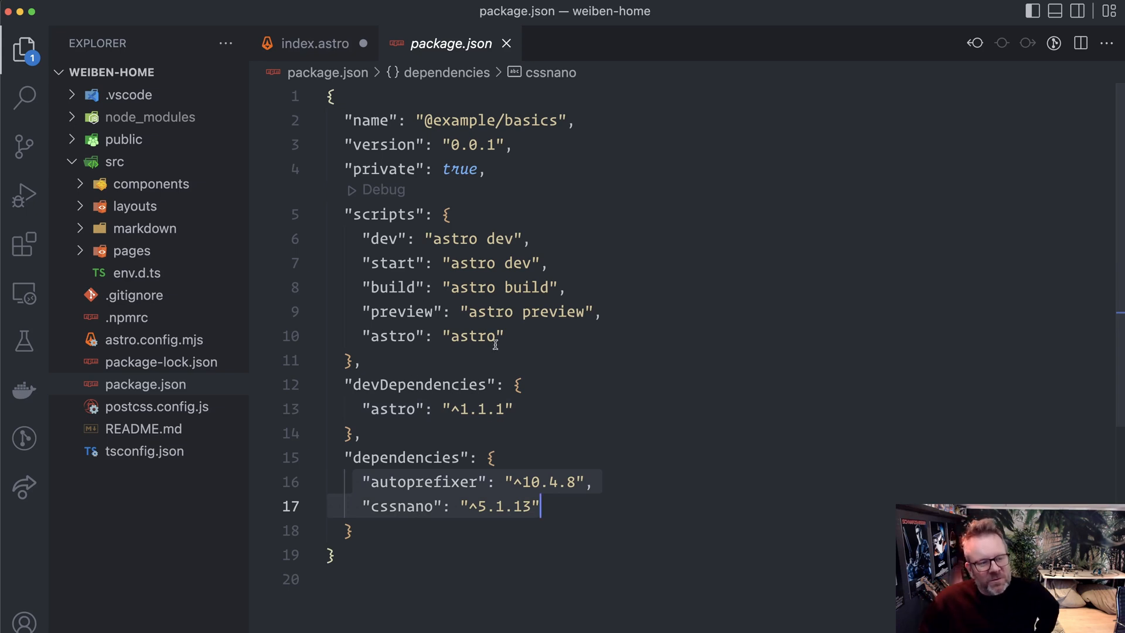
left_click(151, 343)
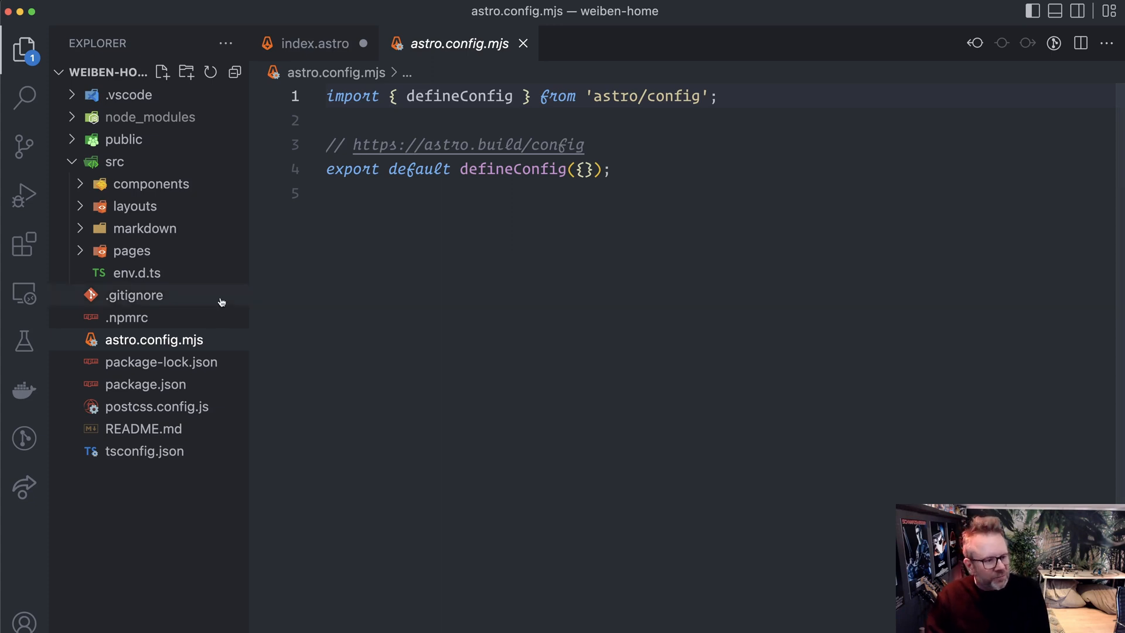
Look at .gitignore and .npmrc, highlighting the shamefully-hoist setting
left_click(196, 318)
left_click(183, 296)
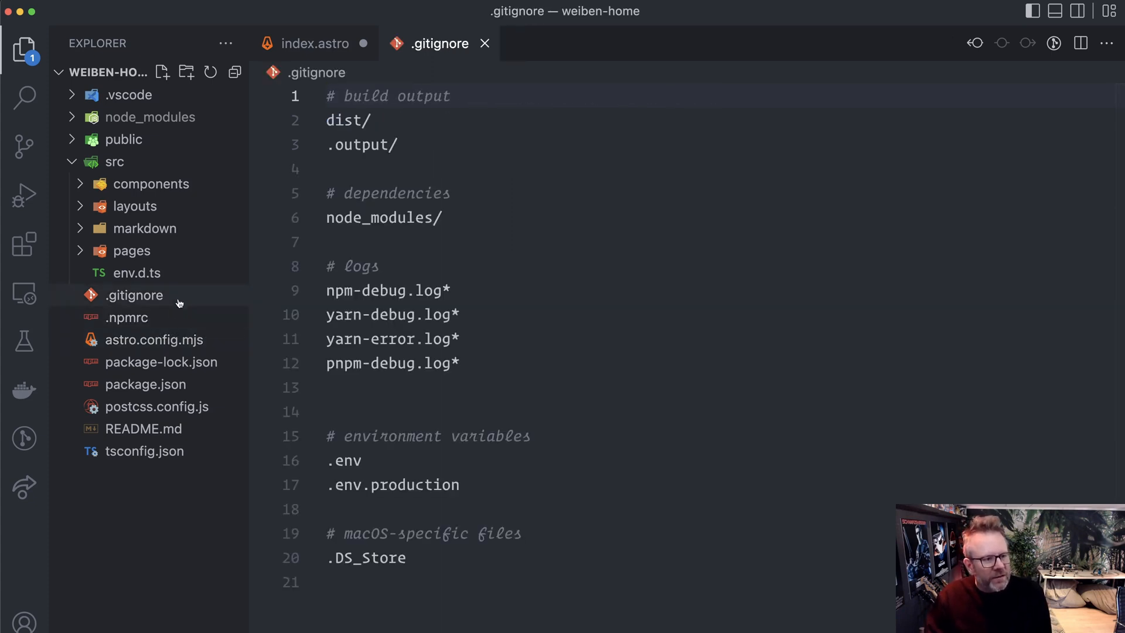
left_click(177, 313)
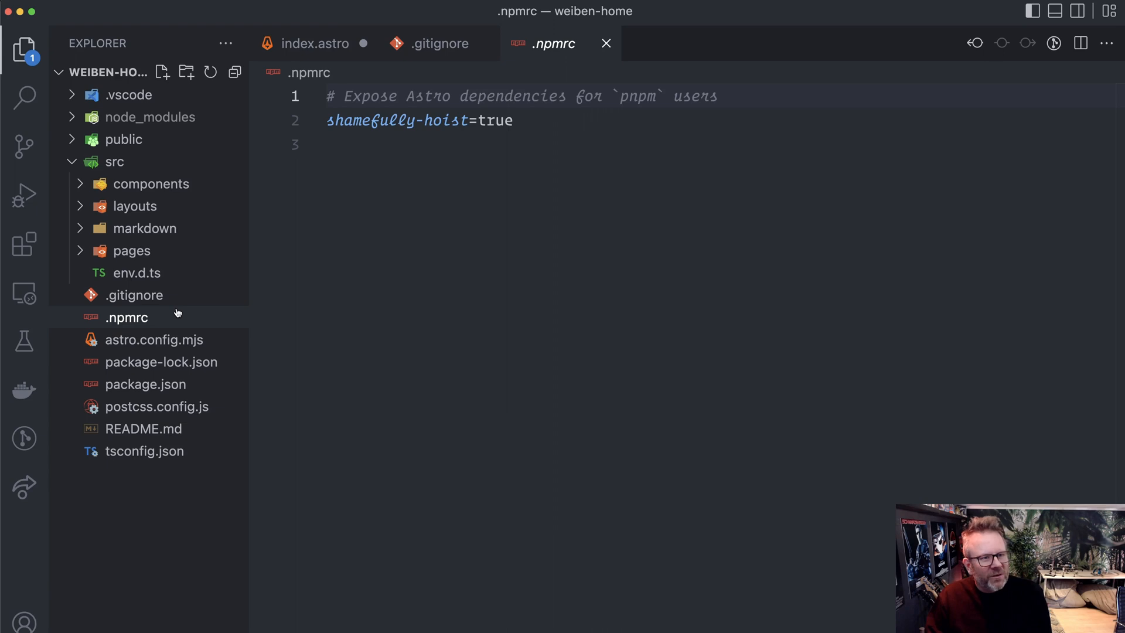
left_click_drag(330, 121, 552, 121)
left_click(545, 149)
Open env.d.ts and expand the src/pages folder to list its page files
left_click(183, 297)
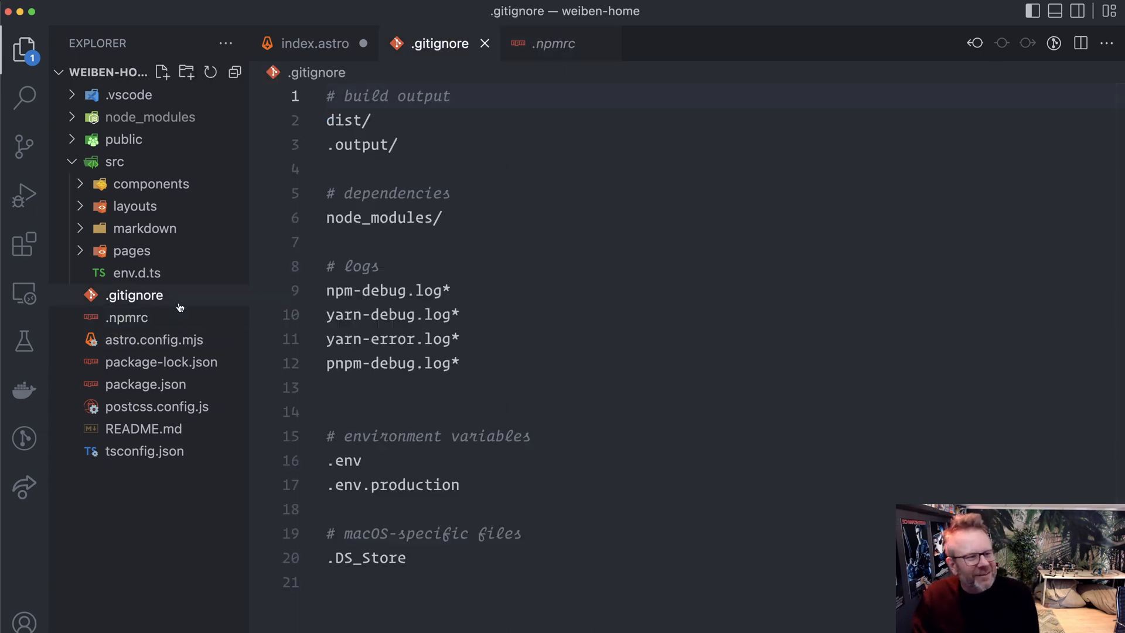
left_click(183, 279)
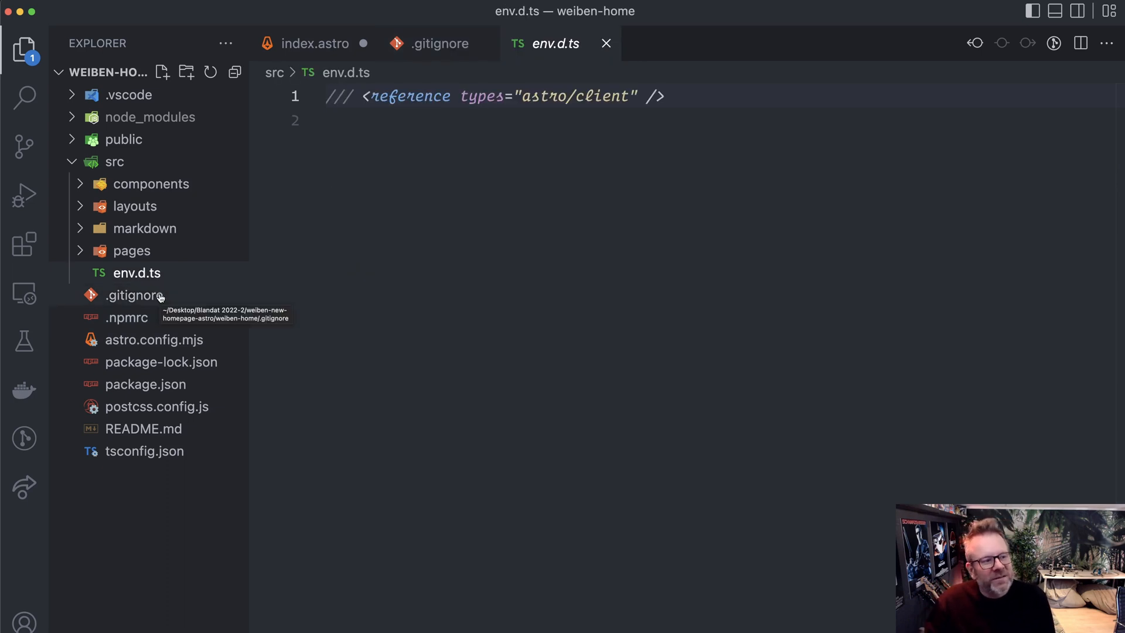
left_click(148, 252)
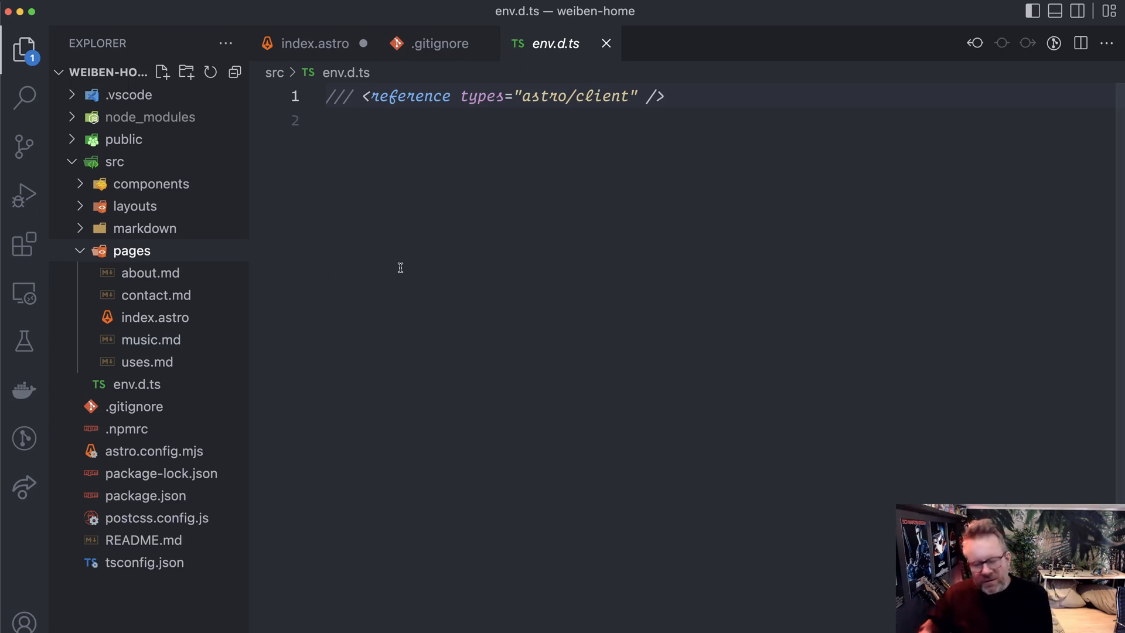
Open index.astro and highlight its five component import lines
left_click(136, 324)
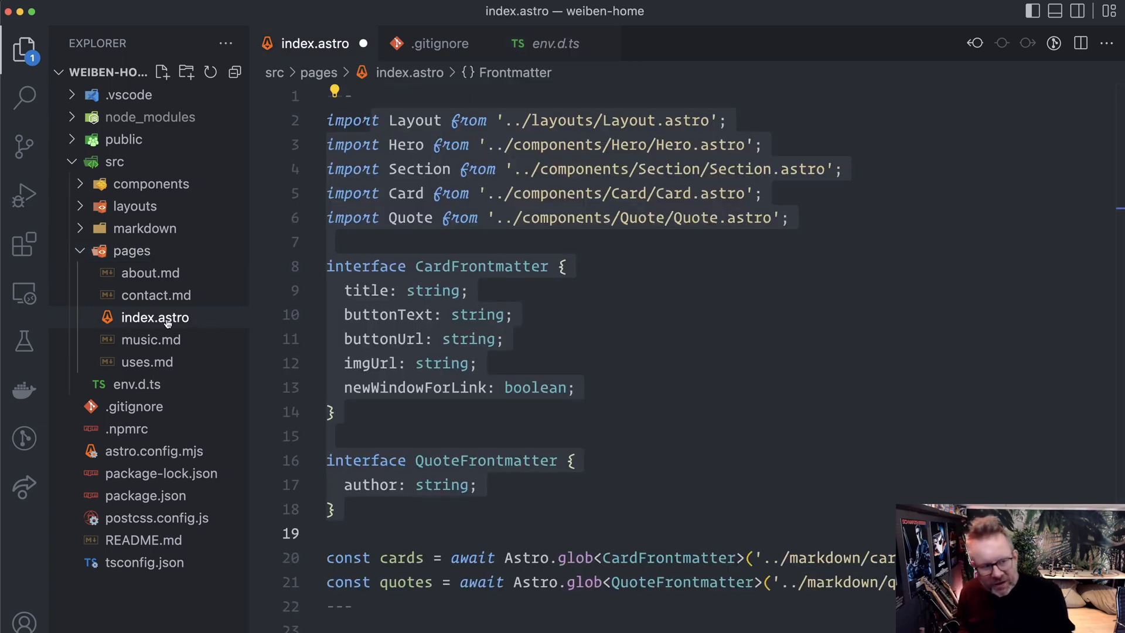
left_click(646, 464)
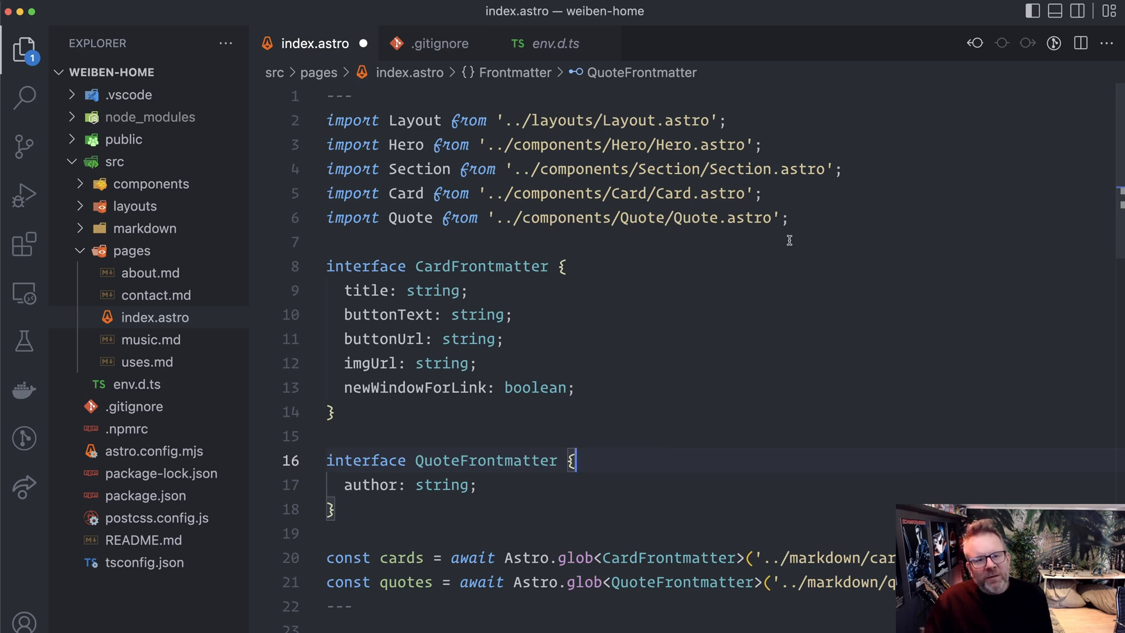
left_click_drag(788, 239, 325, 121)
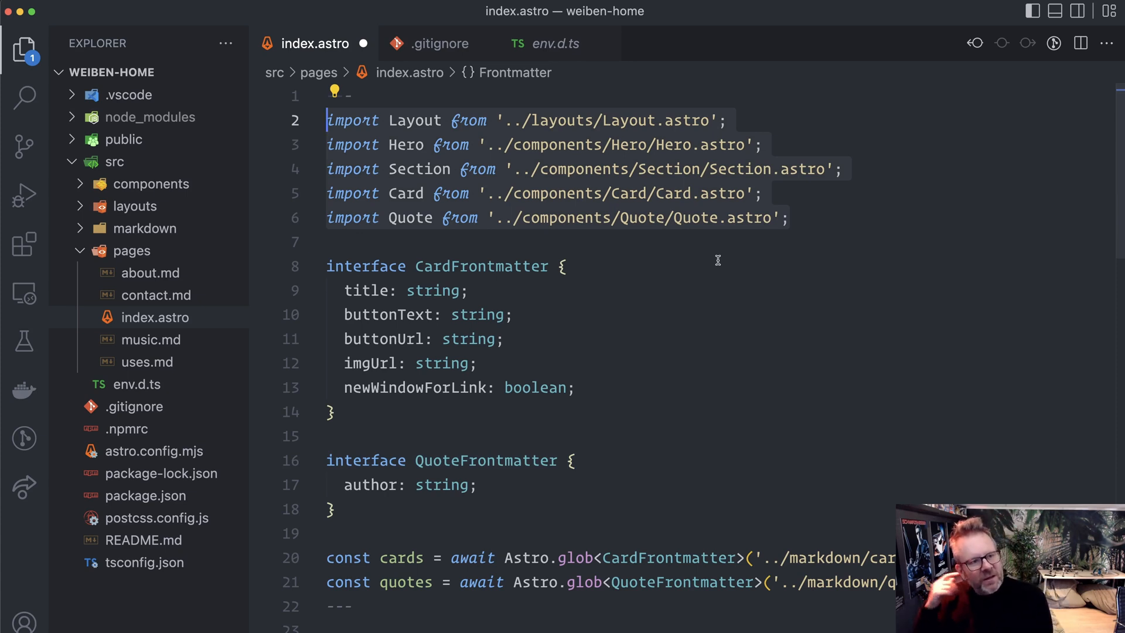
left_click(791, 218)
left_click_drag(819, 220, 284, 120)
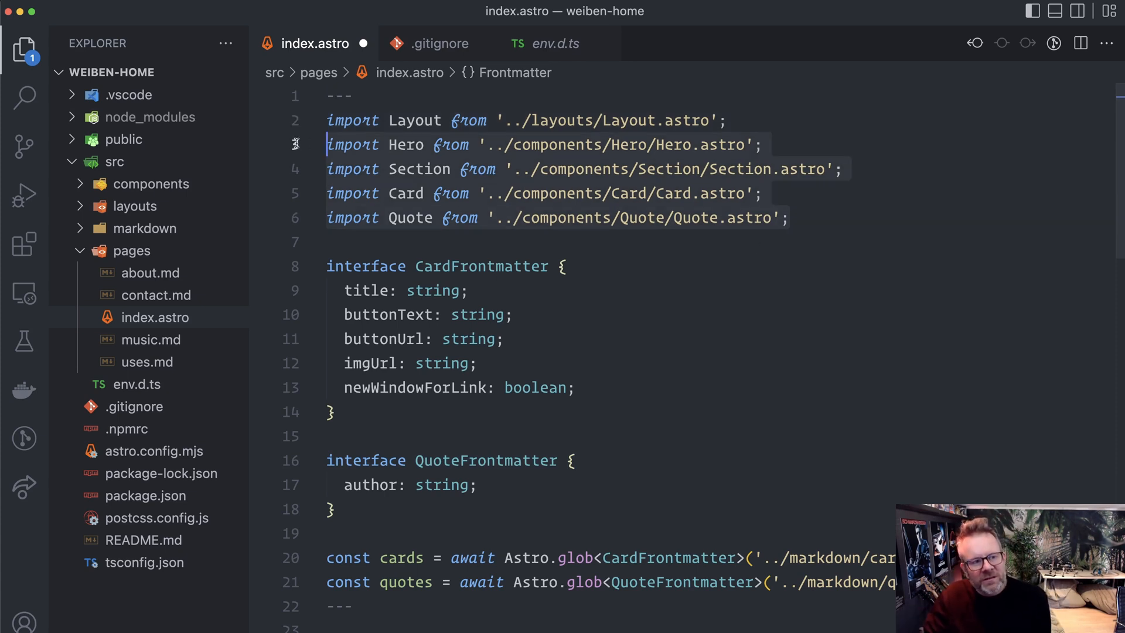
left_click(798, 263)
scroll(795, 323, "down", 2)
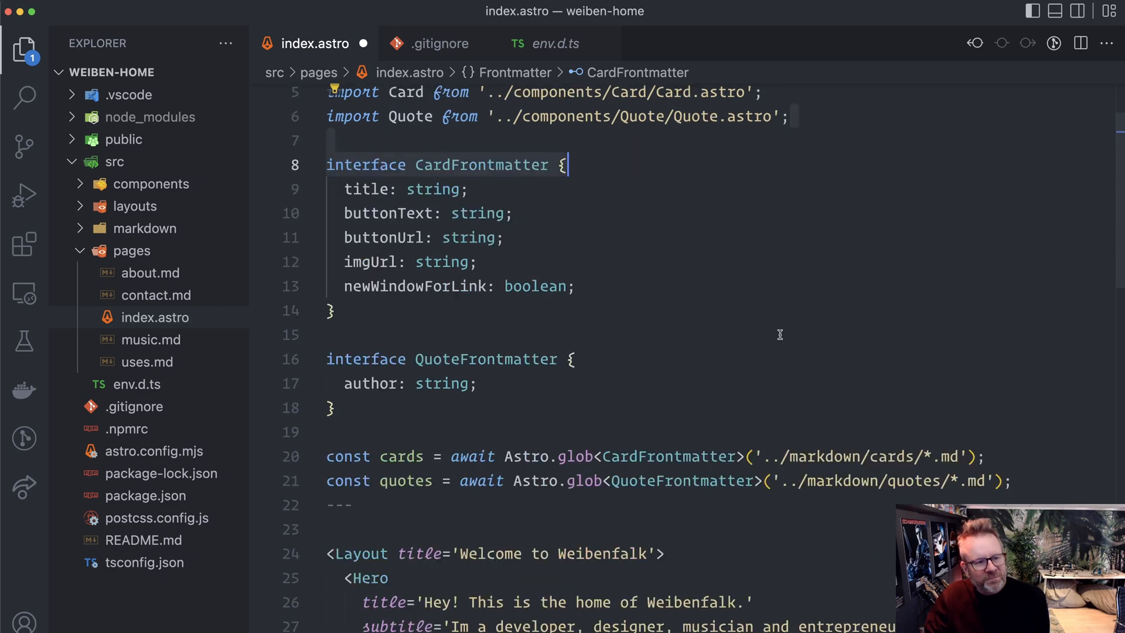
Highlight the CardFrontmatter and QuoteFrontmatter interfaces, pointing out the imgUrl field
left_click(780, 334)
left_click(326, 165, "shift")
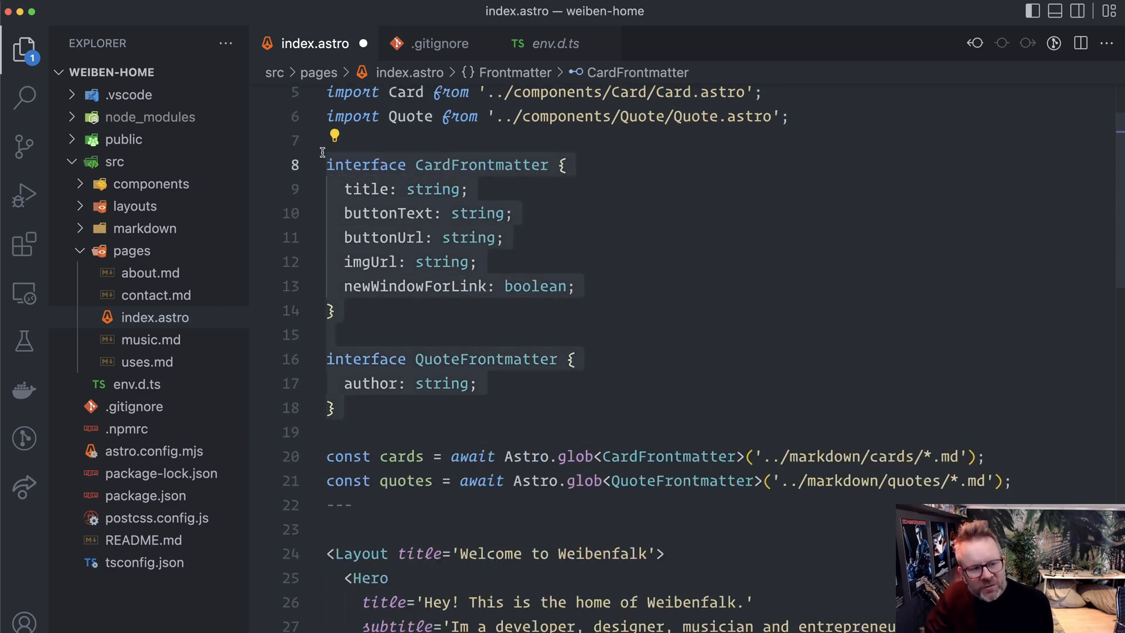
mouse_move(486, 360)
left_click(502, 261)
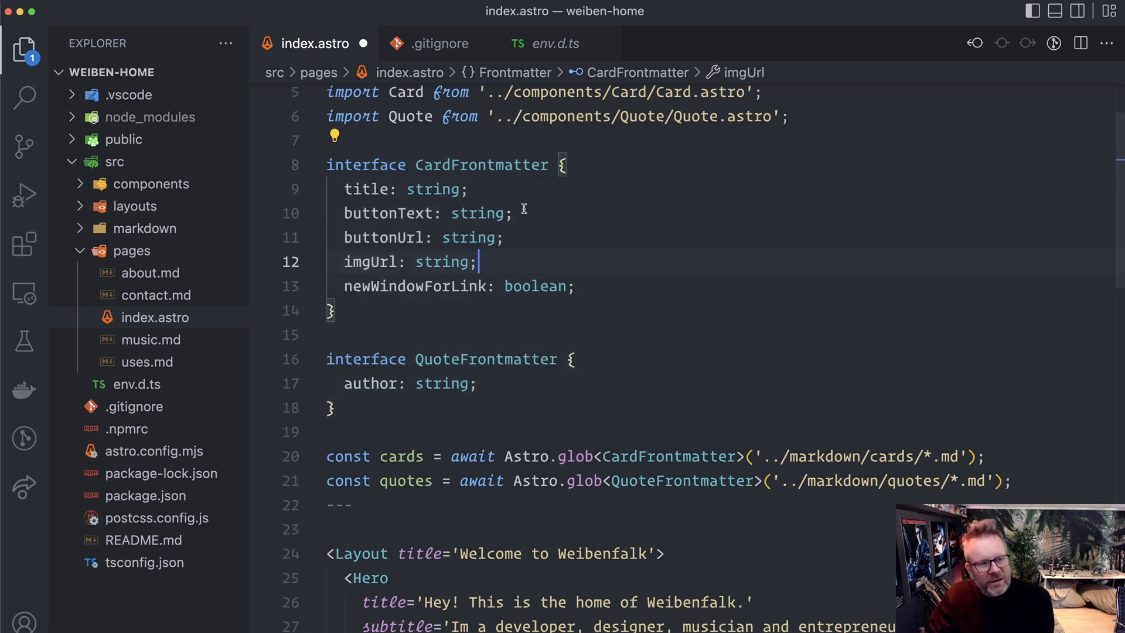
left_click_drag(399, 420, 312, 170)
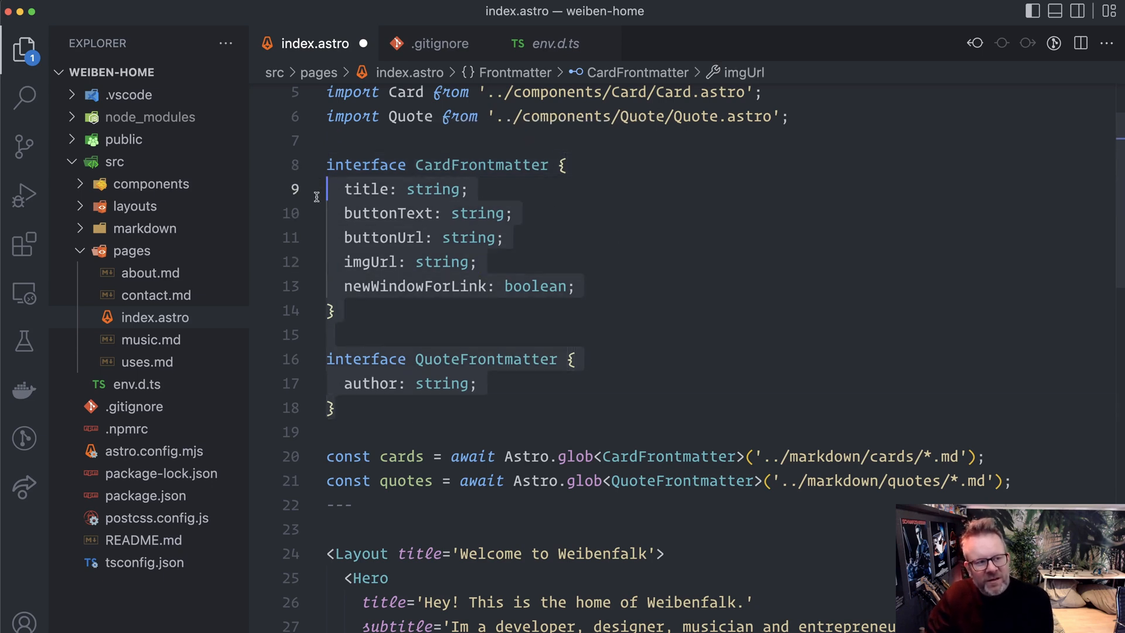
mouse_move(117, 256)
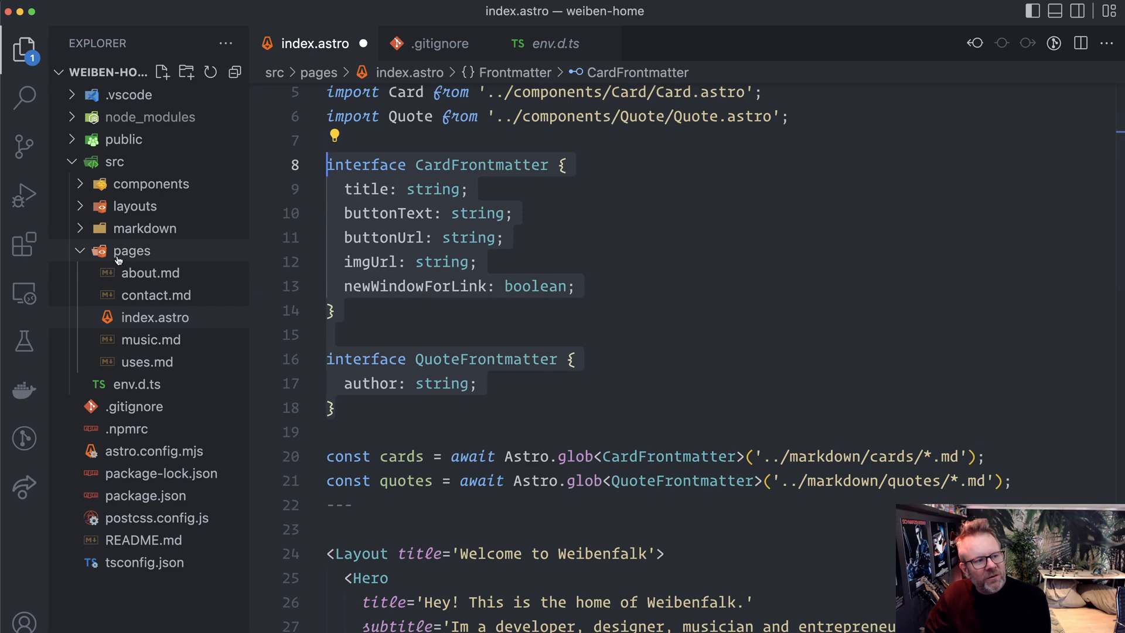
Expand src/markdown with its cards and quotes subfolders and step through the quote files
left_click(132, 233)
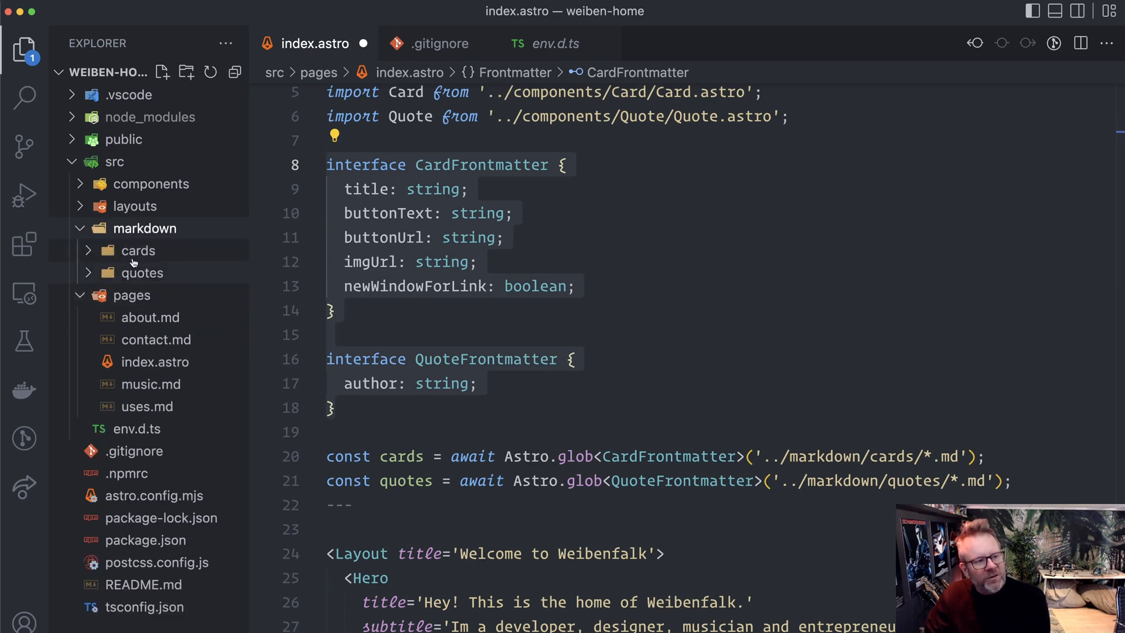
left_click(134, 252)
left_click(154, 319)
key("Down")
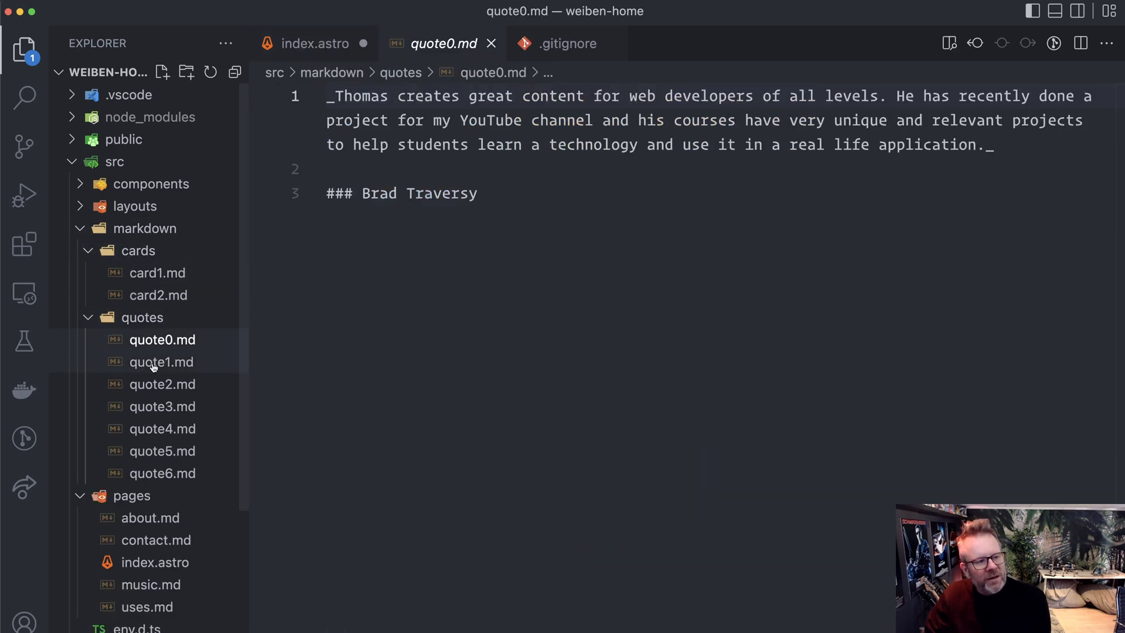
key("Down")
key("Down")
key("Down")
Open card1.md and card2.md, collapse the subfolders and return to index.astro's Astro.glob loaders
left_click(136, 274)
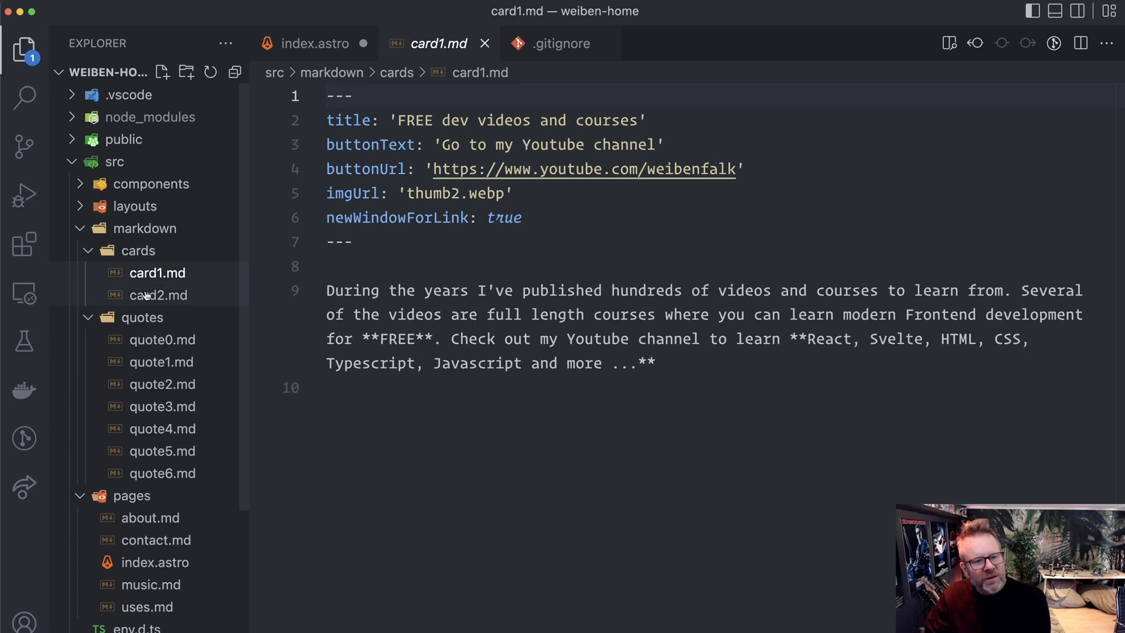
left_click(146, 296)
left_click(148, 276)
left_click(134, 251)
left_click(139, 272)
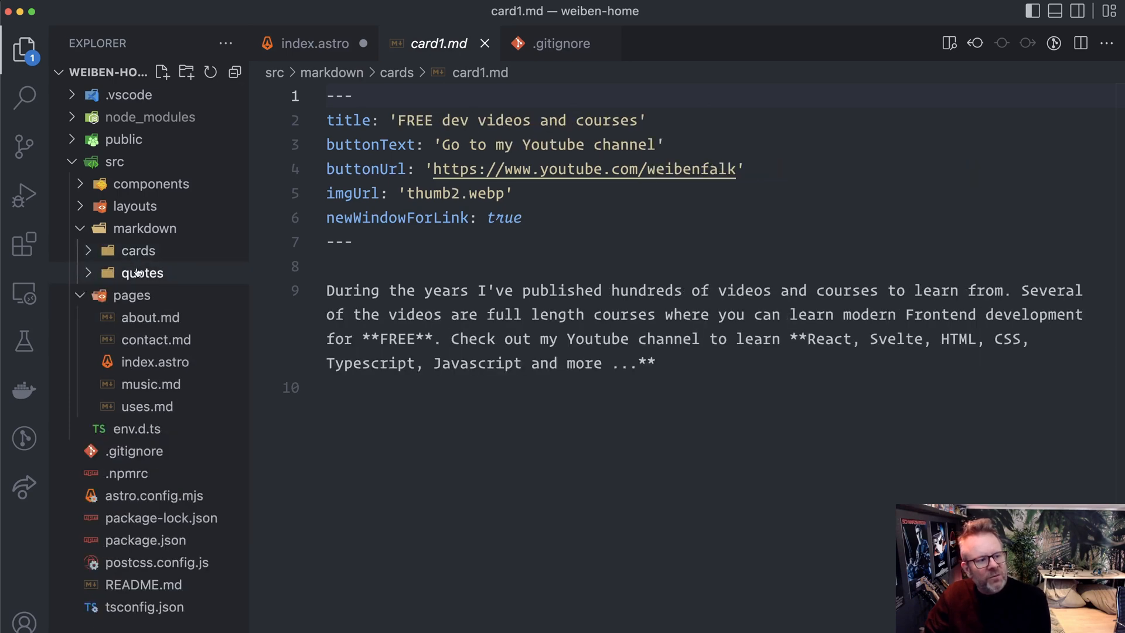
left_click(154, 359)
scroll(958, 297, "down", 2)
mouse_move(1018, 279)
left_mouse_down()
mouse_move(295, 237)
mouse_move(293, 249)
left_mouse_up()
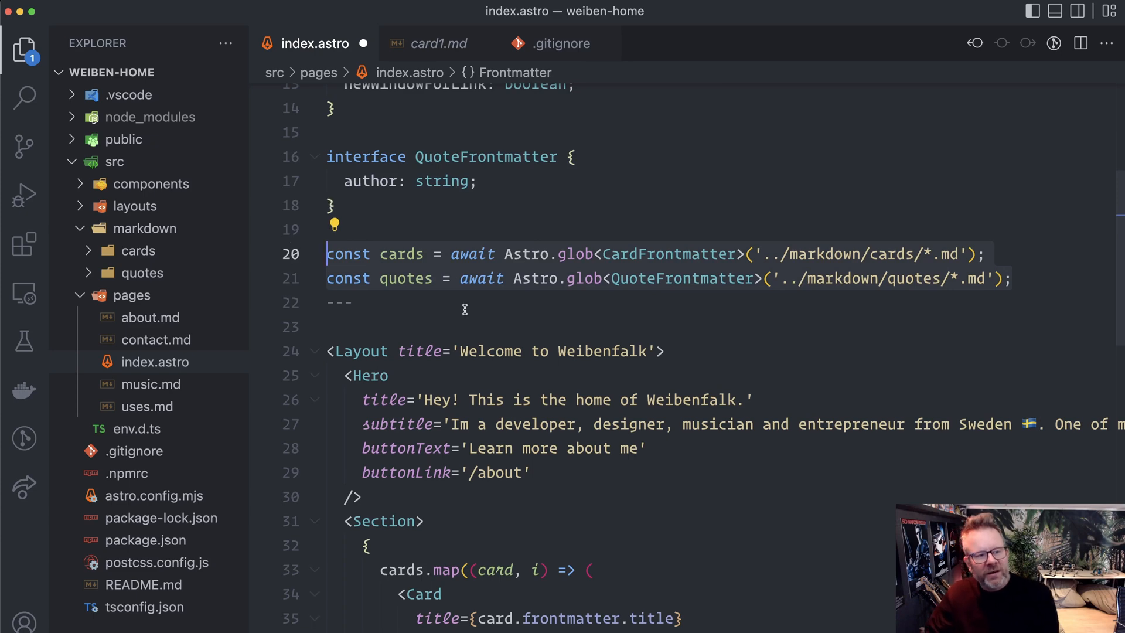
key("Down")
key("Down")
left_click(594, 253)
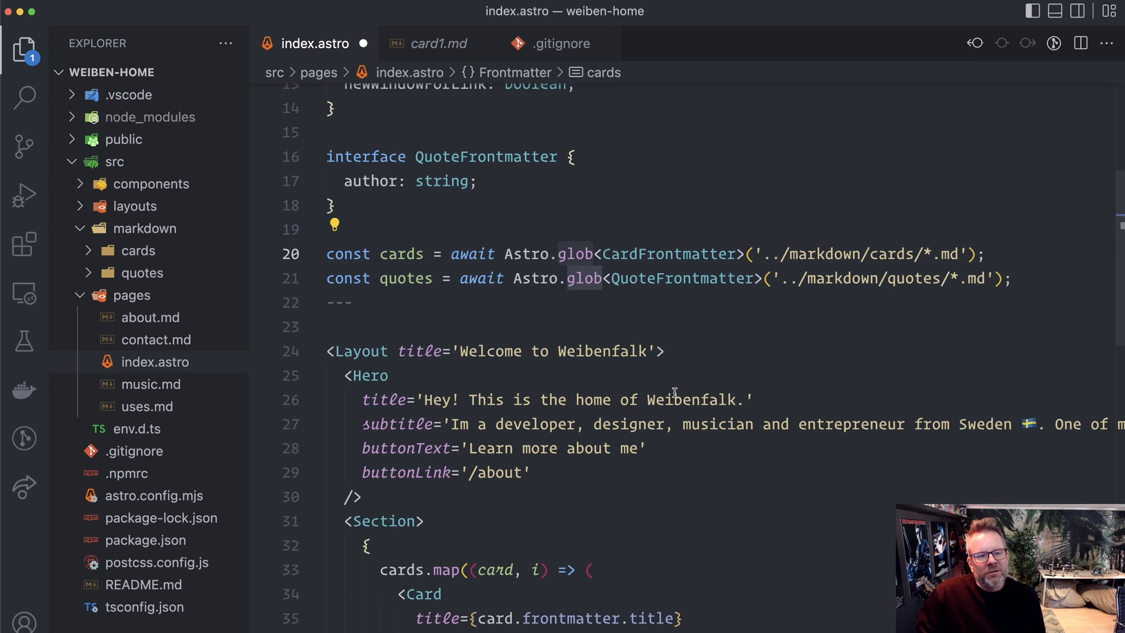
left_click(638, 315)
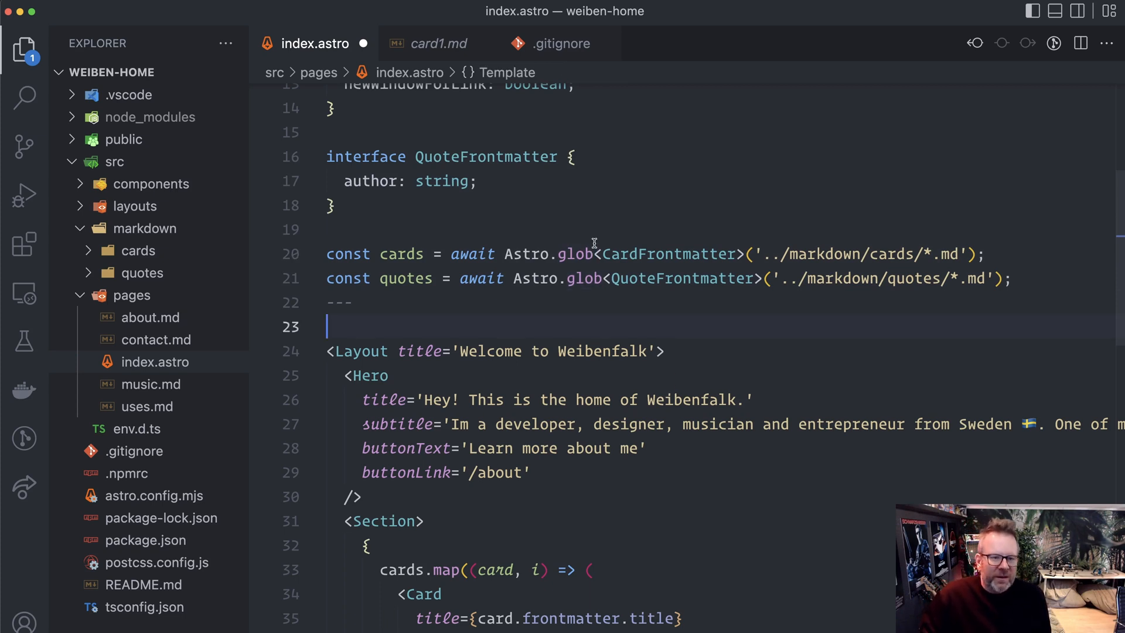
left_click_drag(603, 253, 737, 253)
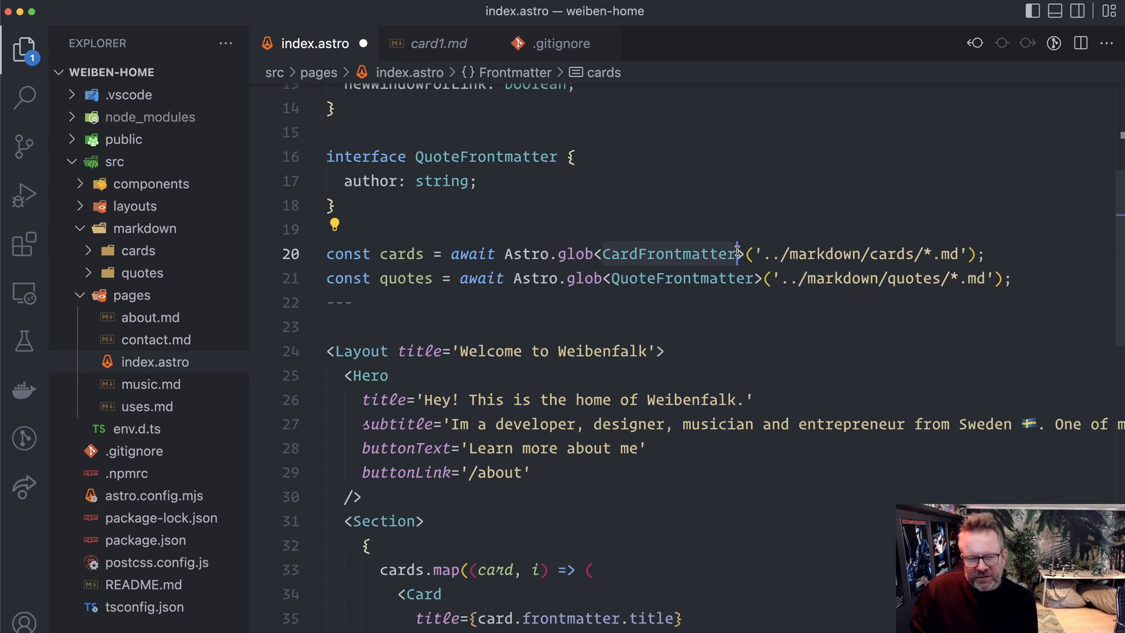
key("Down")
key("Down")
key("Down")
mouse_move(761, 254)
left_mouse_down()
mouse_move(967, 253)
mouse_move(887, 254)
left_mouse_up()
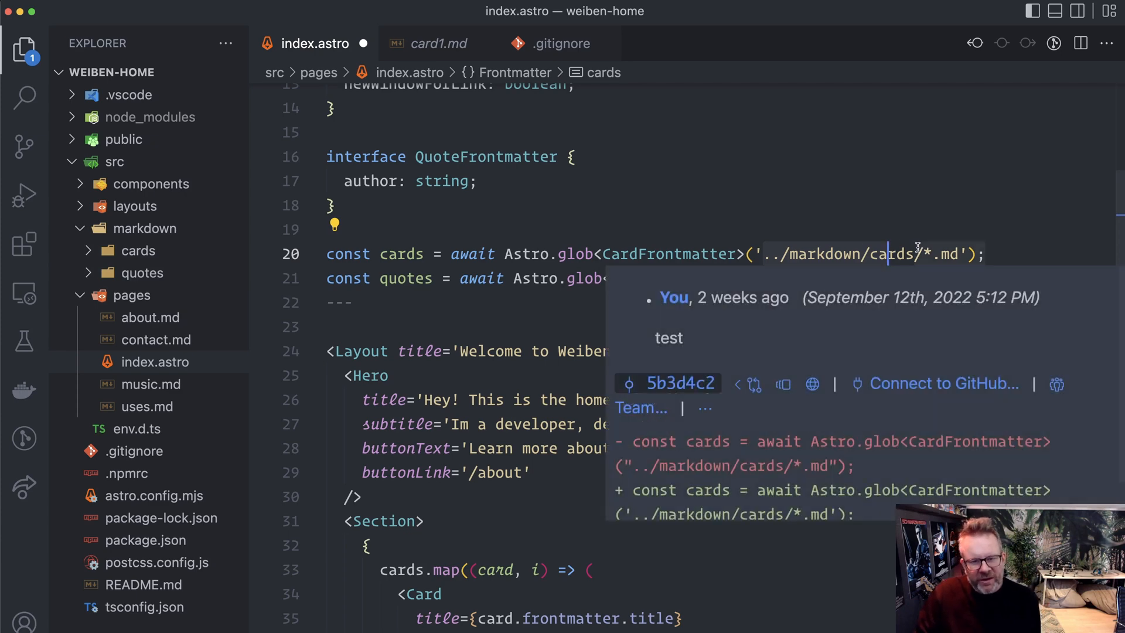
left_click(942, 278)
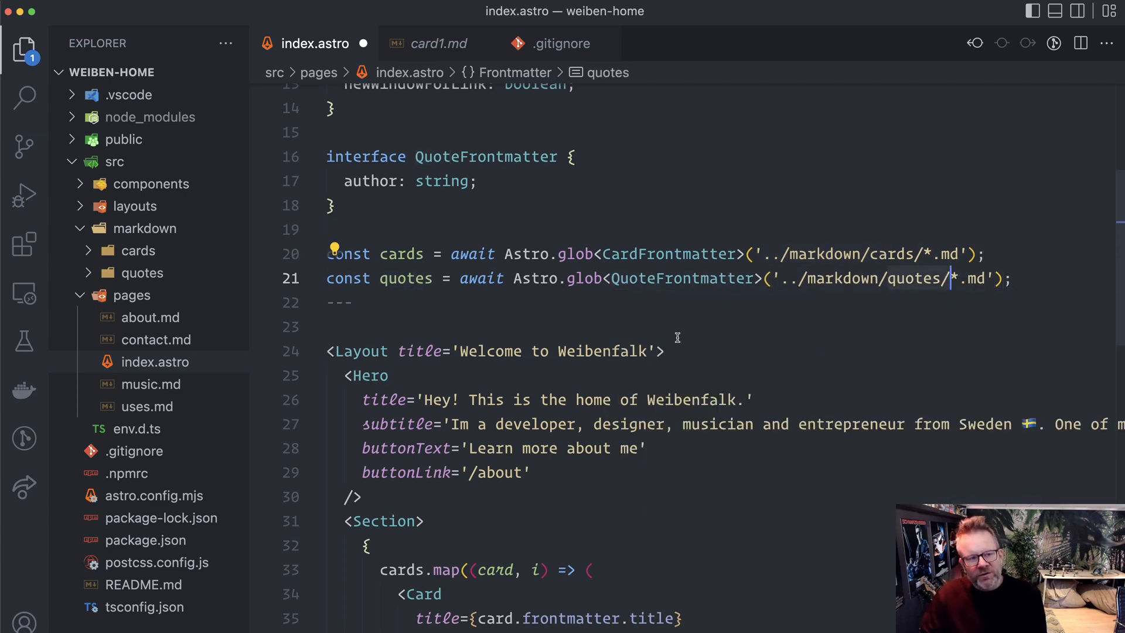
left_click(984, 302)
left_click_drag(1037, 278, 298, 254)
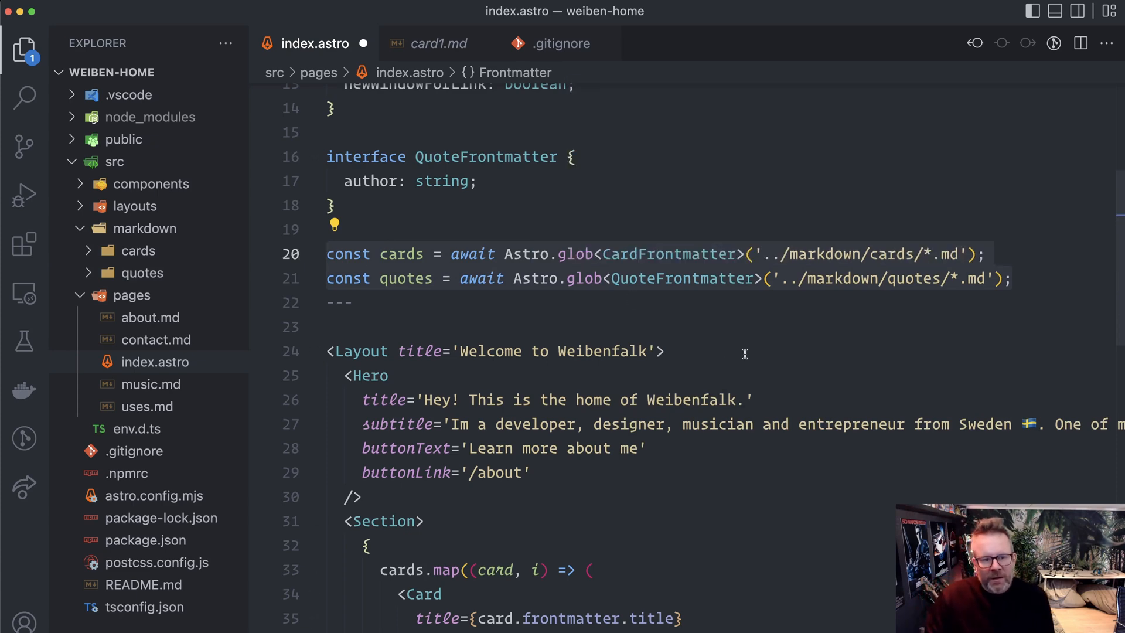
scroll(745, 353, "down", 5)
scroll(739, 348, "down", 1)
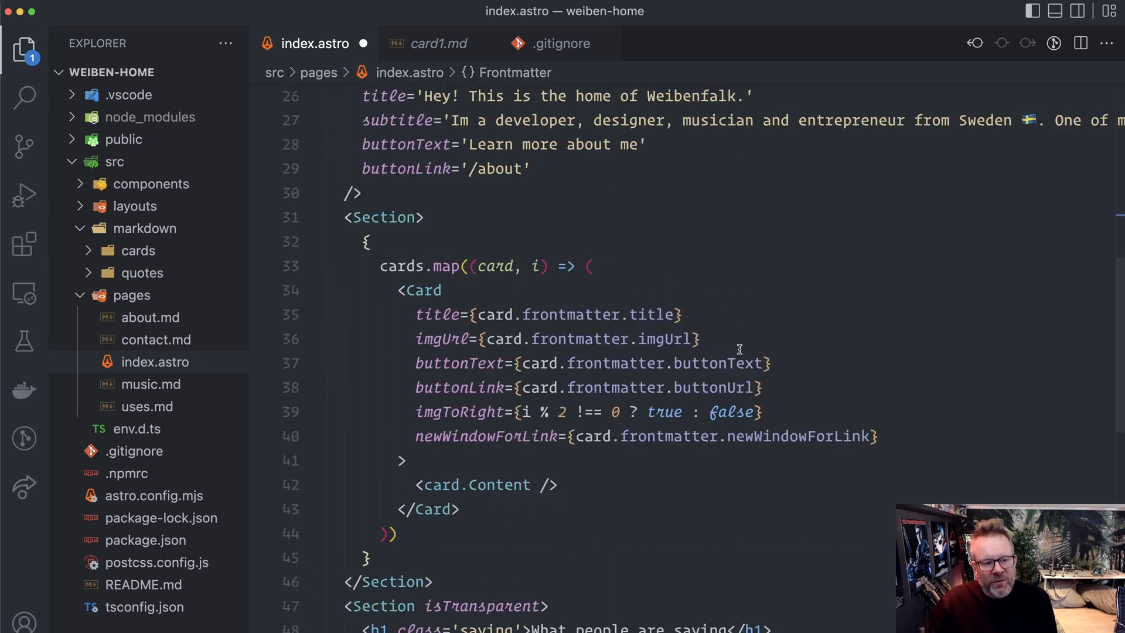
scroll(520, 338, "down", 5)
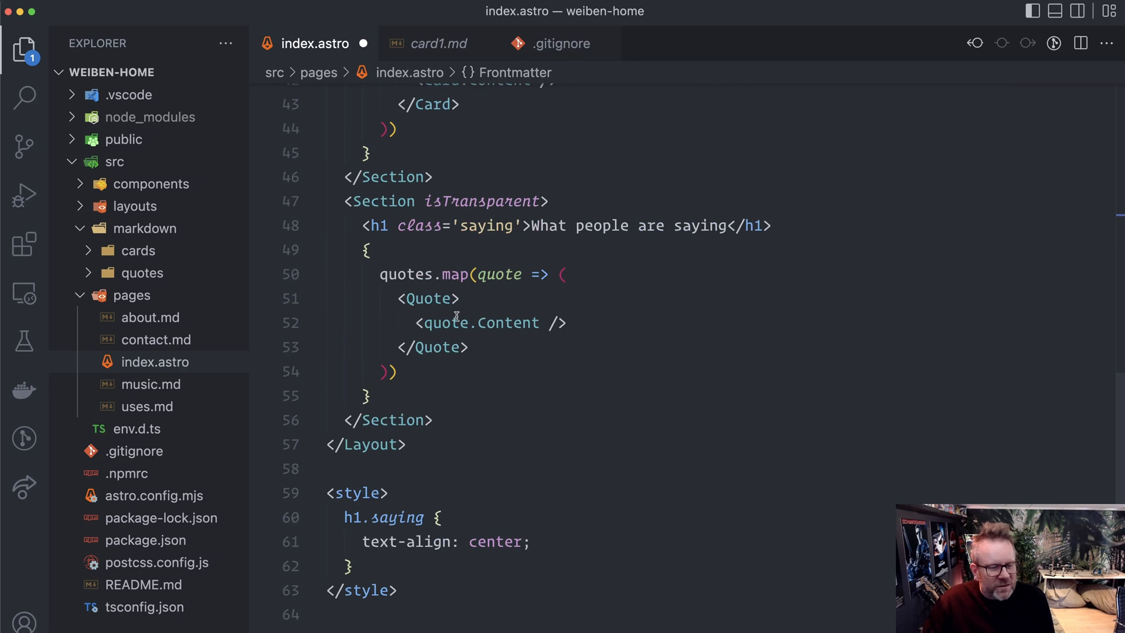
mouse_move(362, 275)
left_mouse_down()
mouse_move(639, 403)
mouse_move(635, 363)
left_mouse_up()
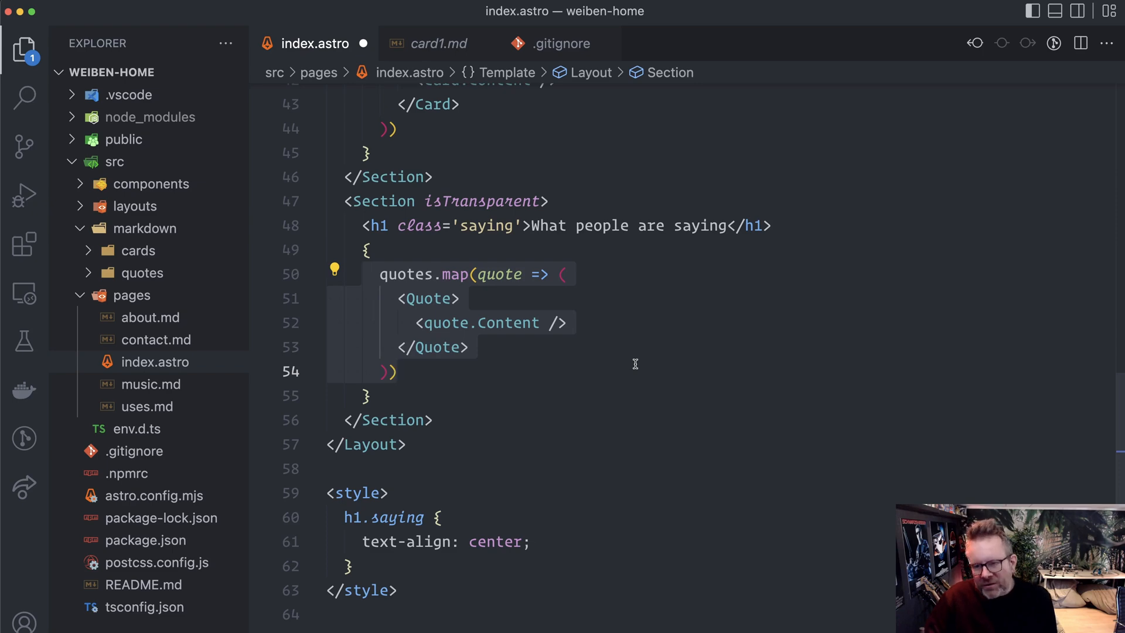
scroll(635, 364, "up", 1)
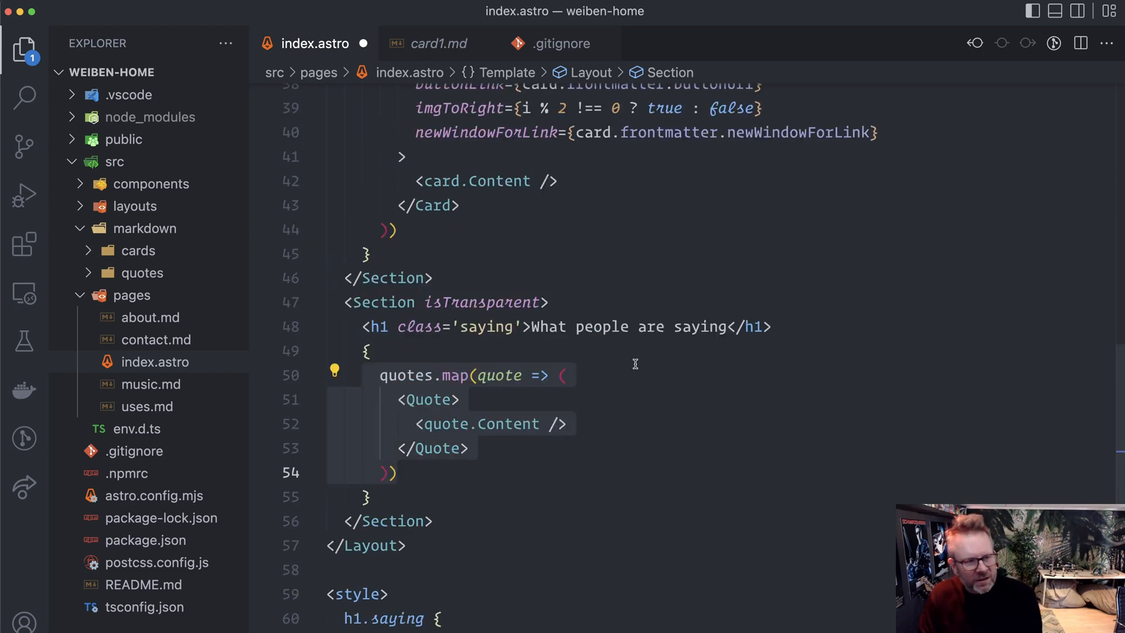
scroll(634, 362, "up", 4)
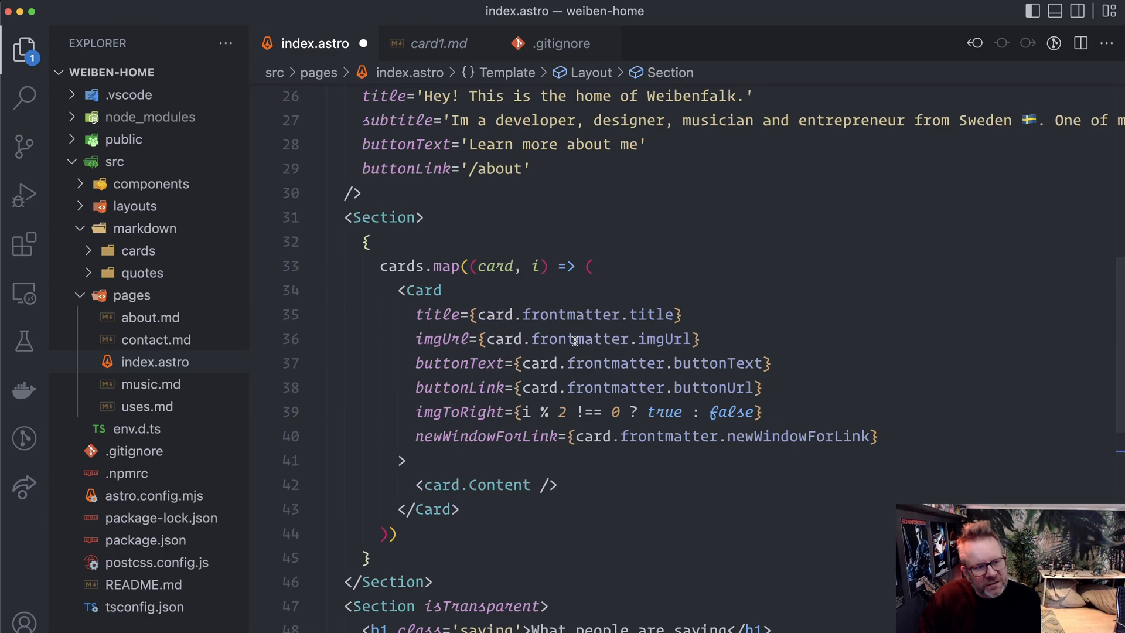
scroll(575, 339, "up", 2)
scroll(575, 340, "up", 6)
scroll(576, 340, "down", 8)
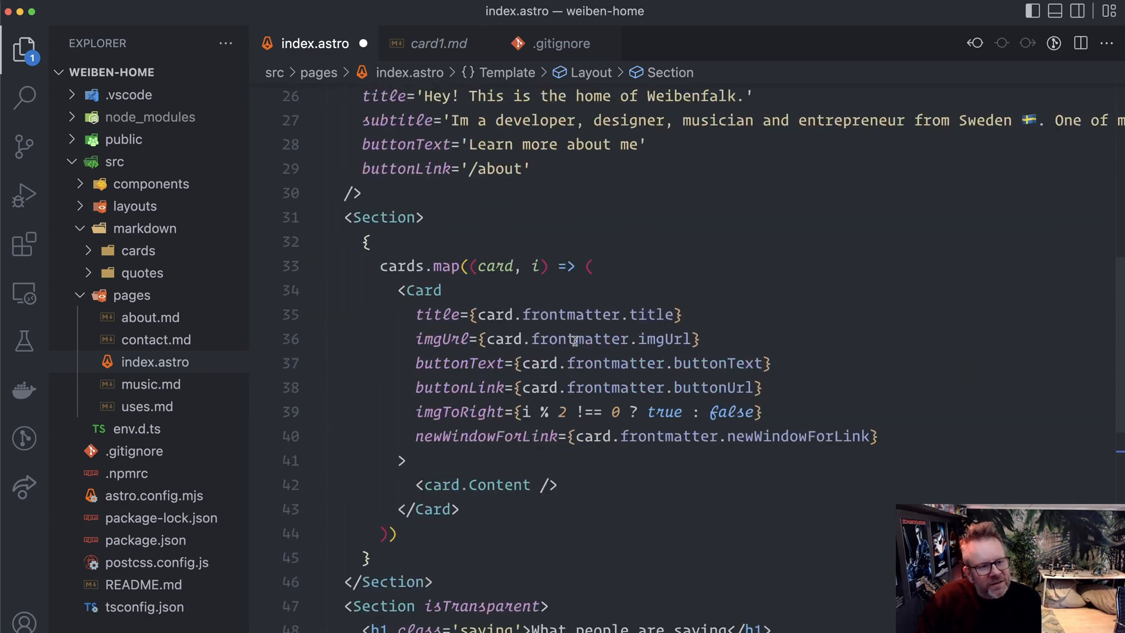
scroll(576, 340, "down", 9)
scroll(573, 339, "up", 15)
scroll(516, 321, "down", 3)
scroll(666, 344, "down", 4)
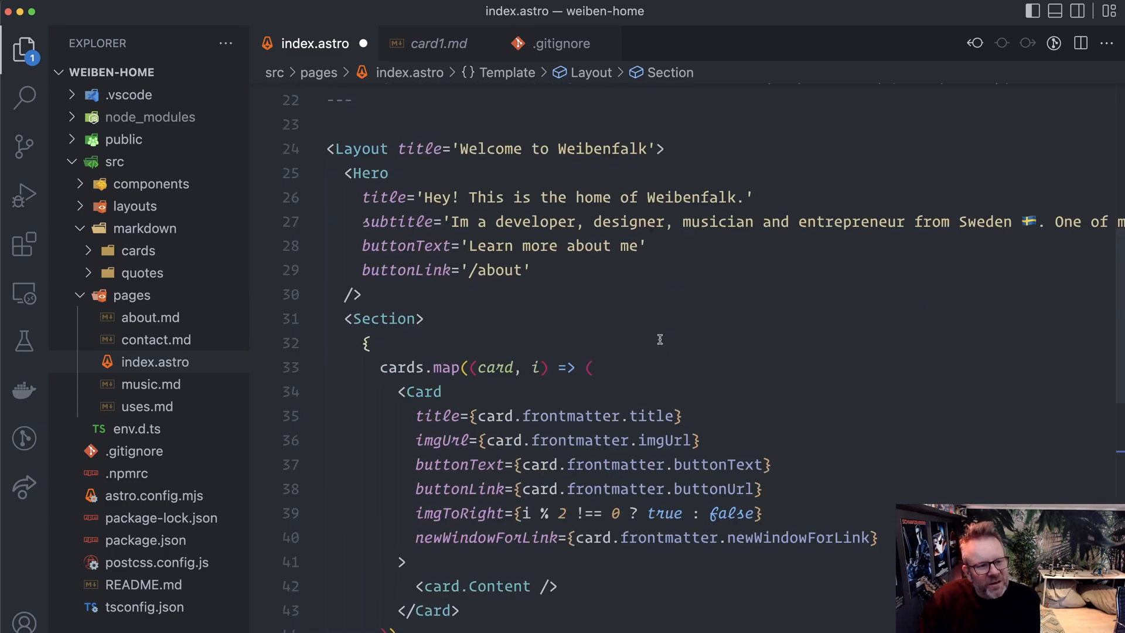
scroll(659, 339, "down", 2)
scroll(736, 352, "up", 2)
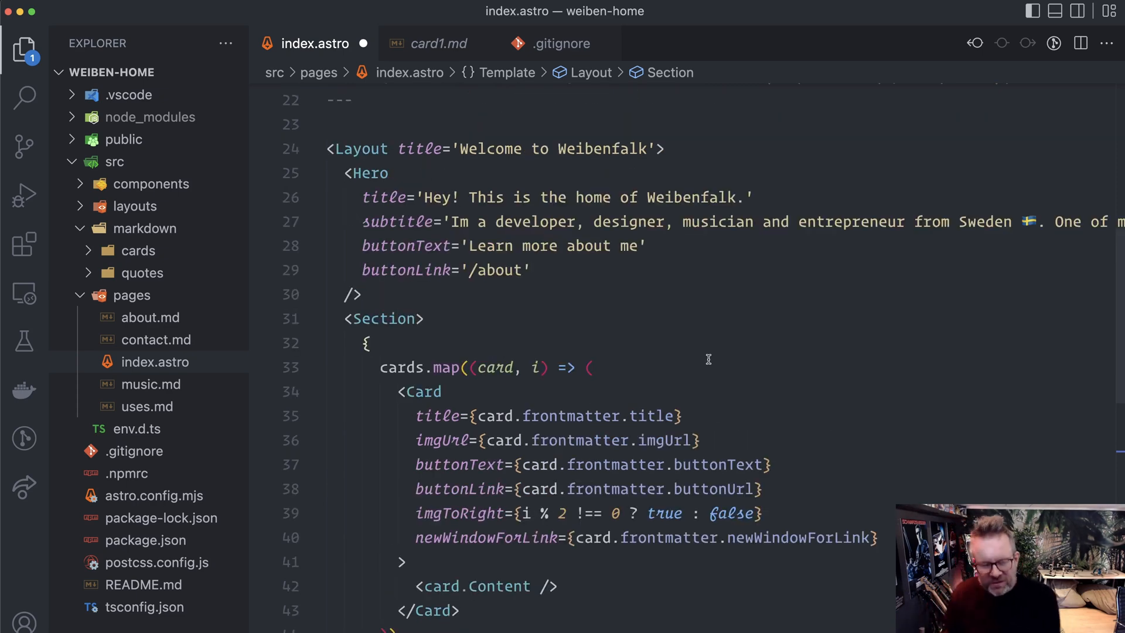
scroll(707, 359, "up", 6)
scroll(707, 358, "up", 4)
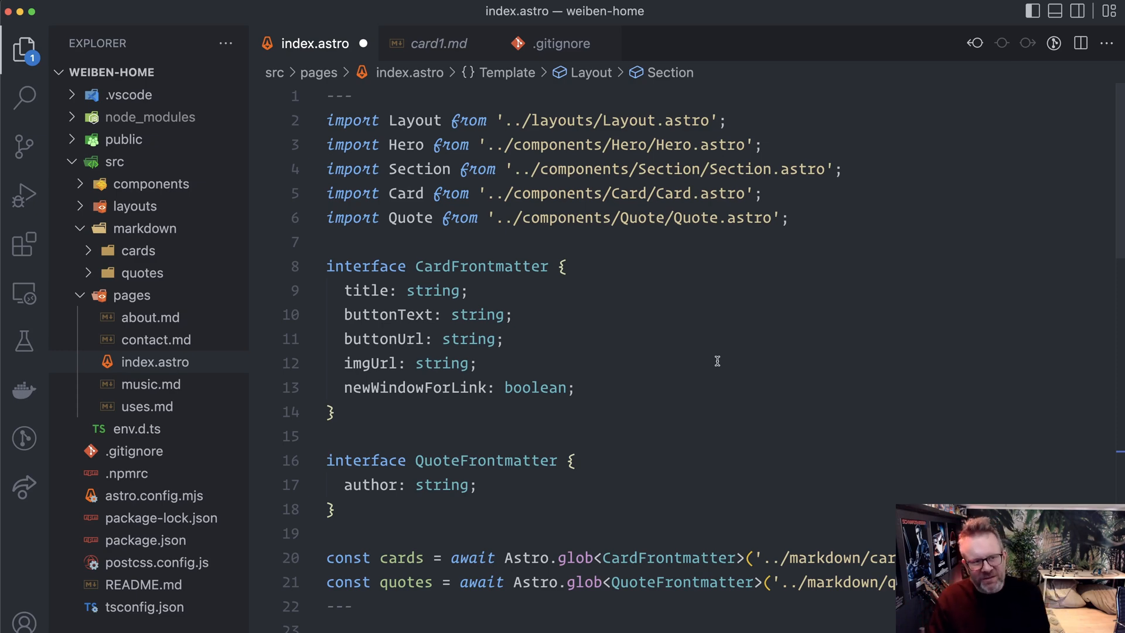
scroll(717, 361, "down", 15)
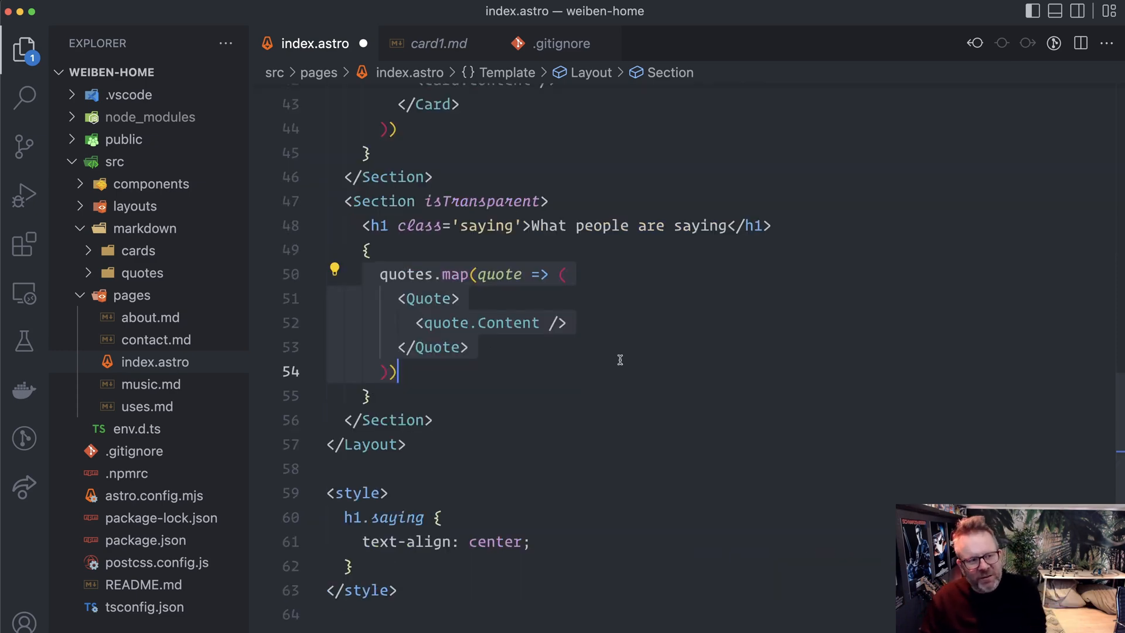
scroll(619, 360, "up", 8)
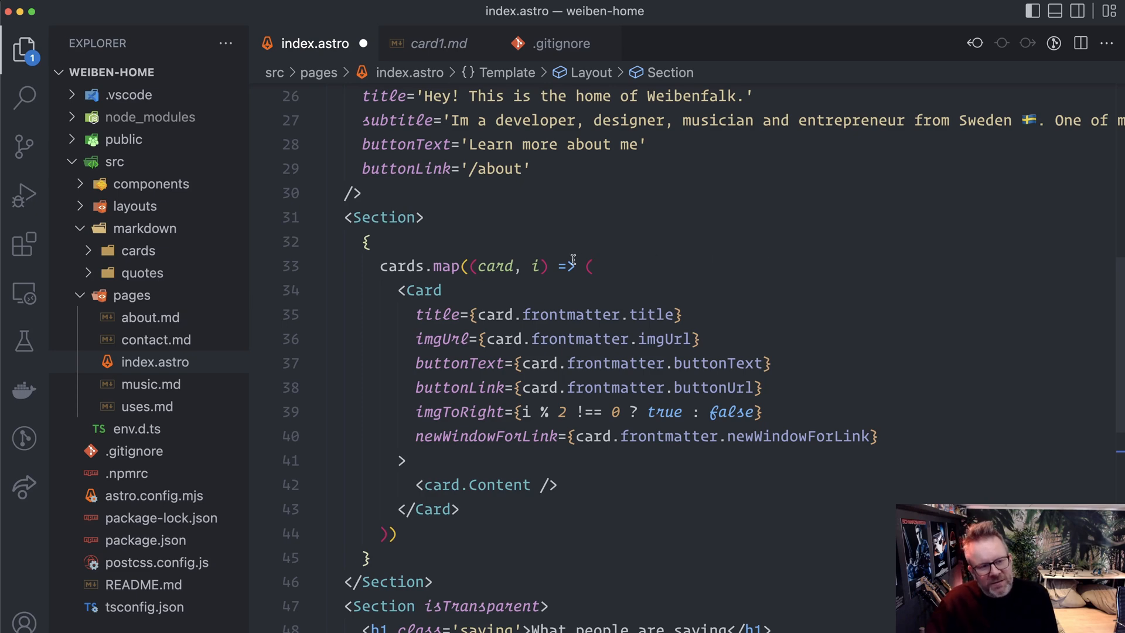
scroll(771, 381, "up", 3)
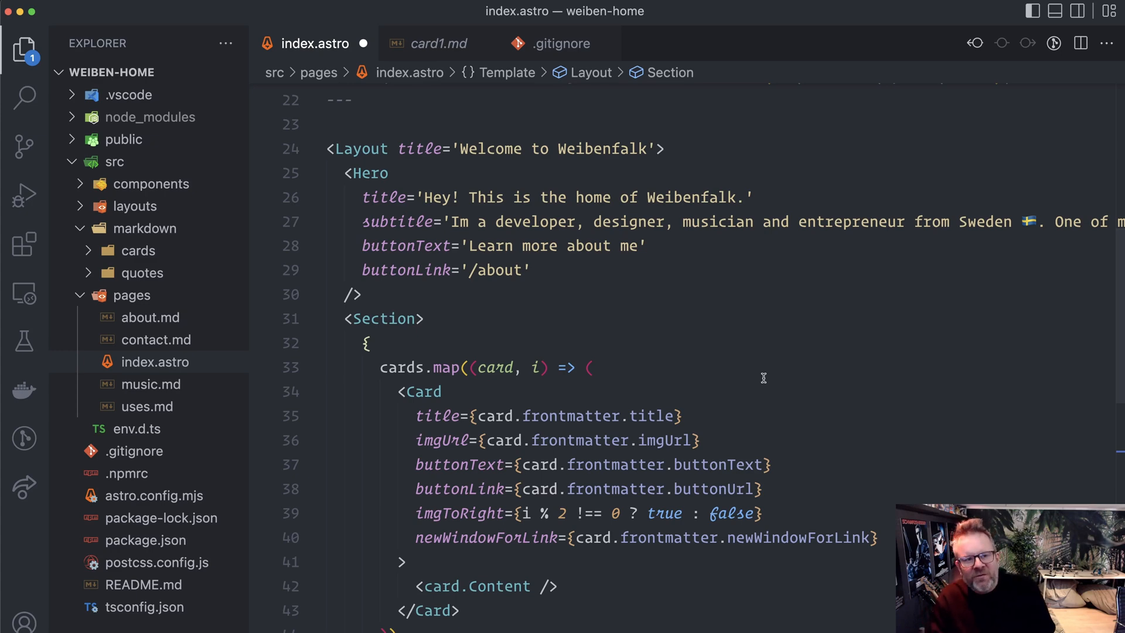
mouse_move(187, 384)
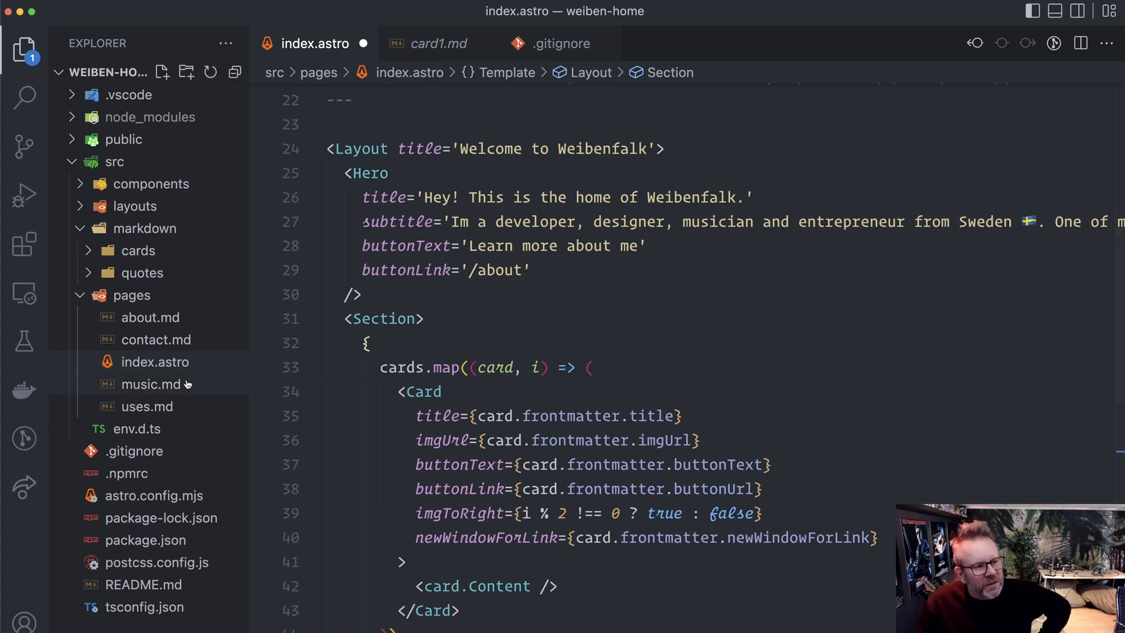
Open about.md, highlight its heading and story paragraphs, then switch to the browser
left_click(151, 320)
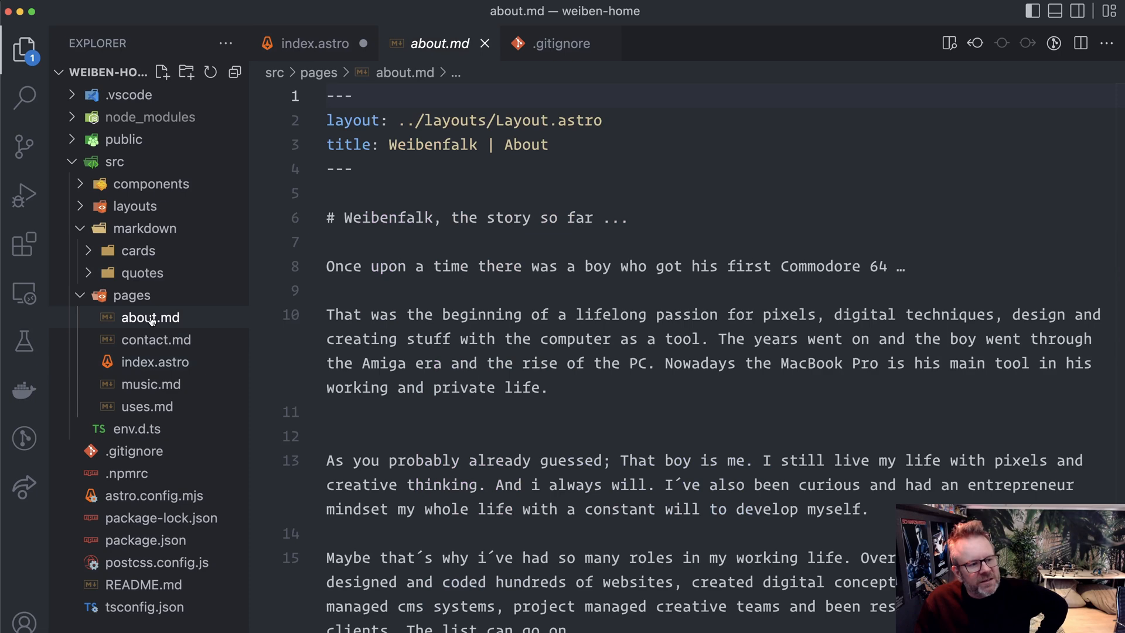
scroll(501, 263, "down", 2)
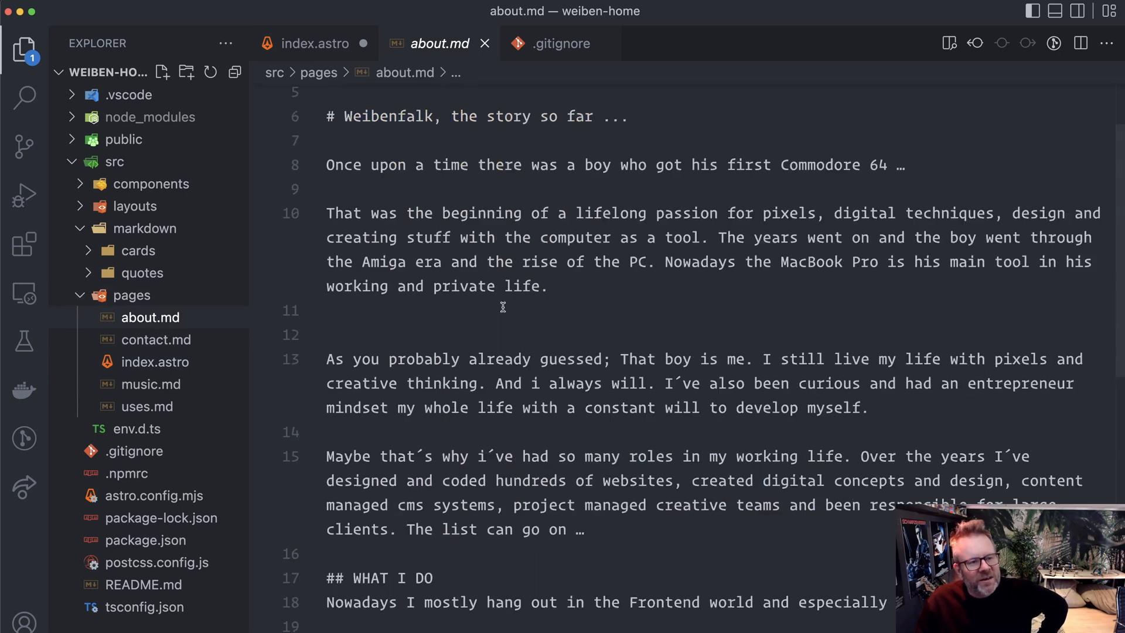
scroll(502, 301, "down", 3)
scroll(504, 307, "down", 2)
scroll(503, 307, "up", 5)
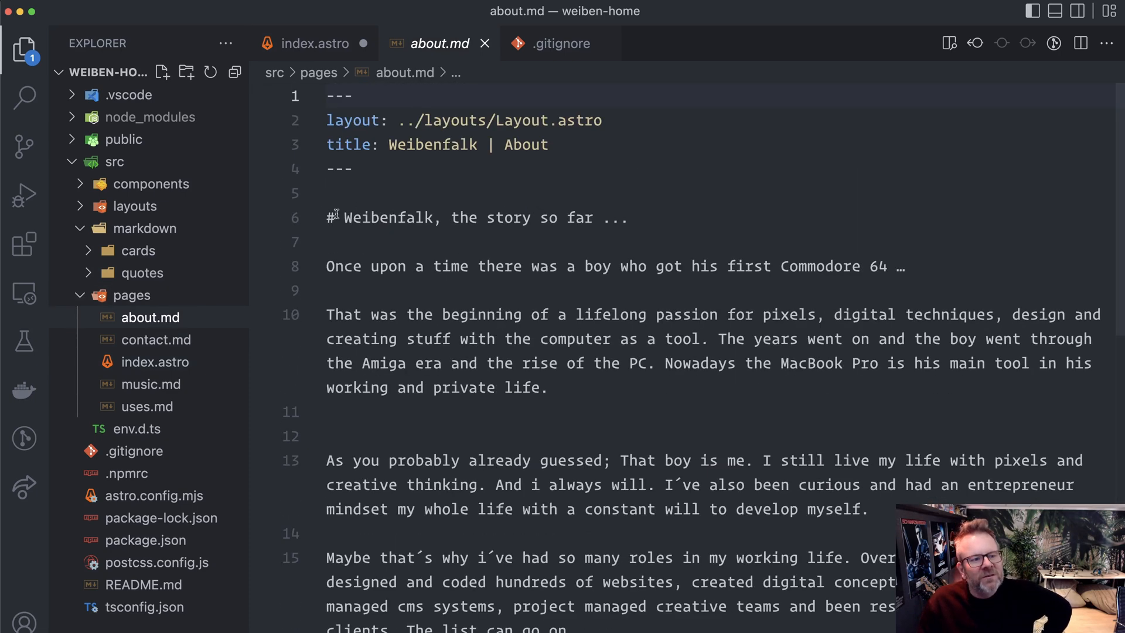
mouse_move(330, 214)
left_mouse_down()
mouse_move(866, 510)
mouse_move(866, 533)
left_mouse_up()
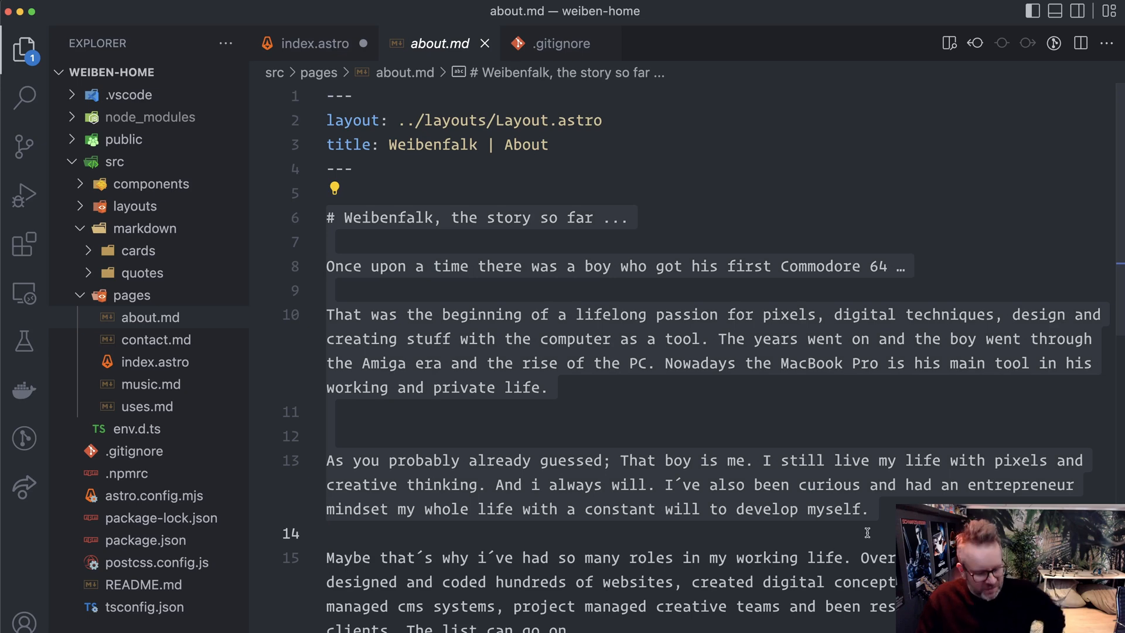
key("super+Tab")
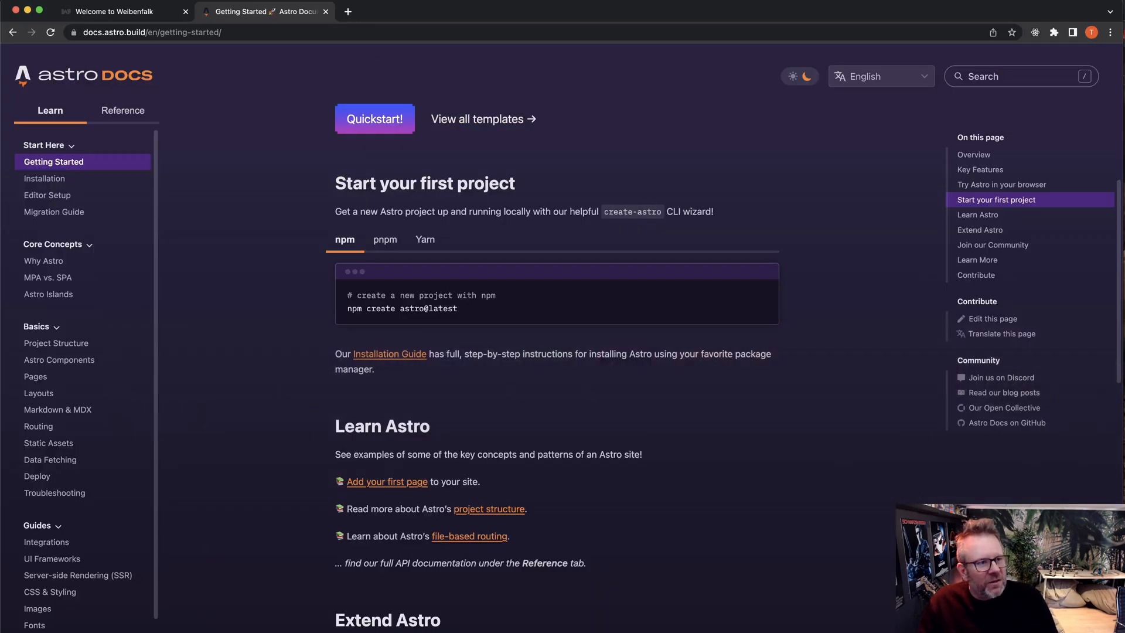
Browse the local site's About, Uses and Music nav links, ending on About, then return to VS Code
left_click(148, 18)
left_click(348, 118)
left_click(410, 119)
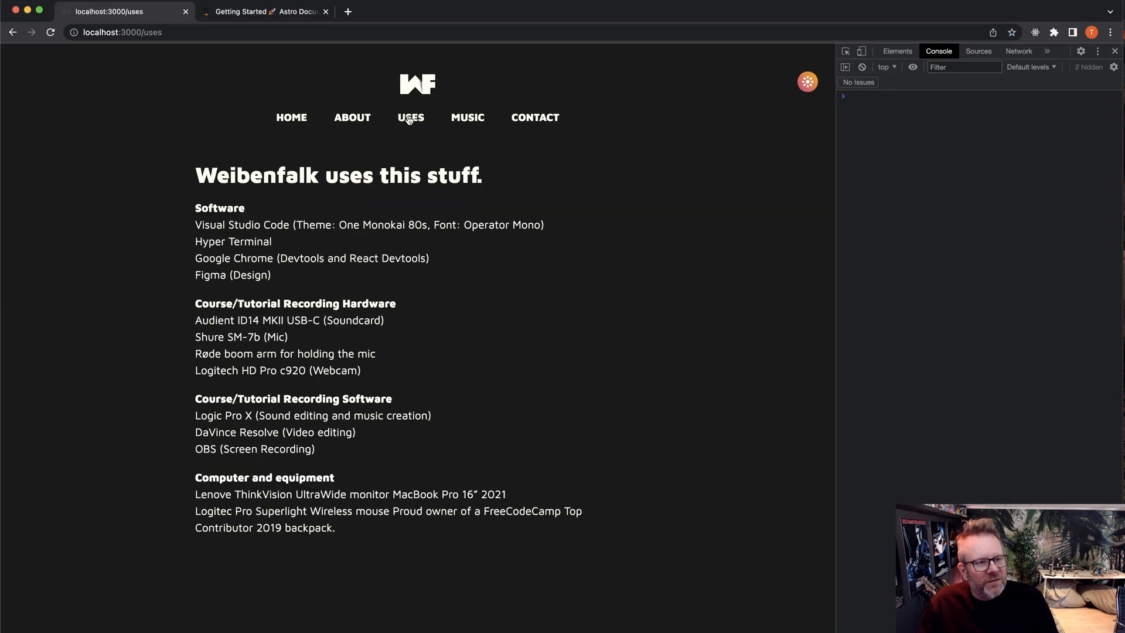
left_click(467, 118)
left_click(553, 119)
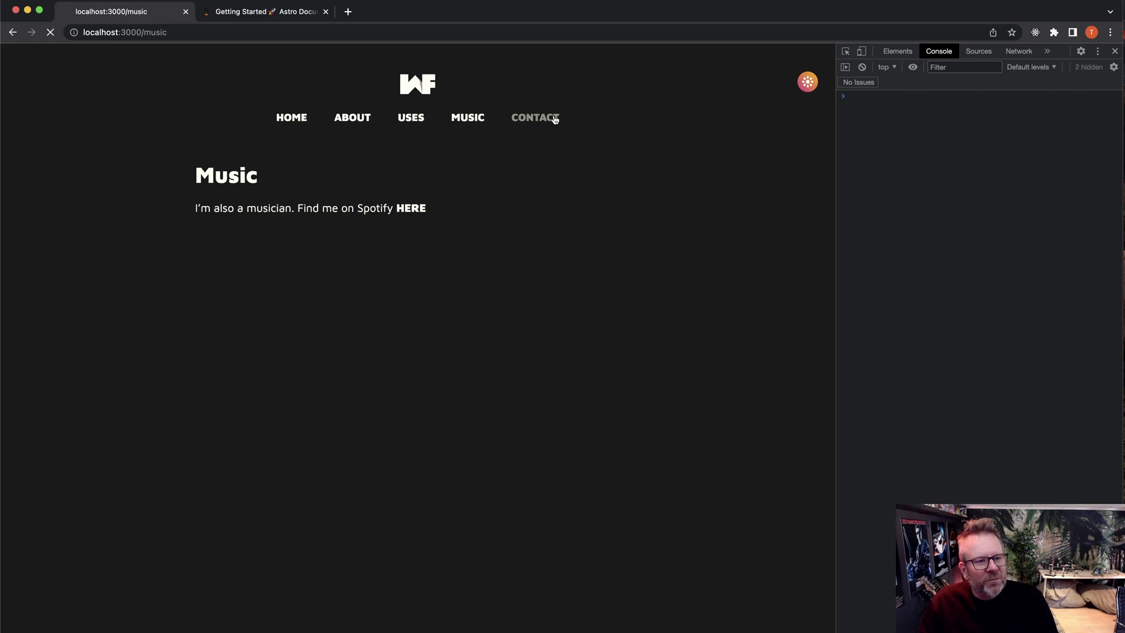
left_click(345, 118)
left_click(413, 118)
left_click(464, 118)
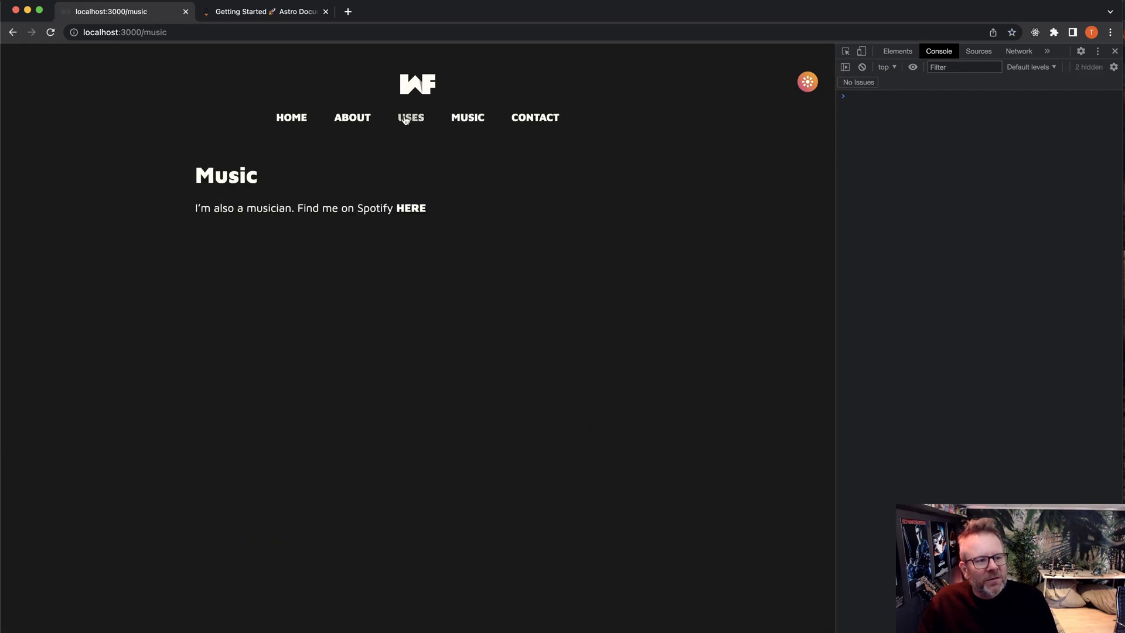
left_click(348, 118)
key("super+Tab")
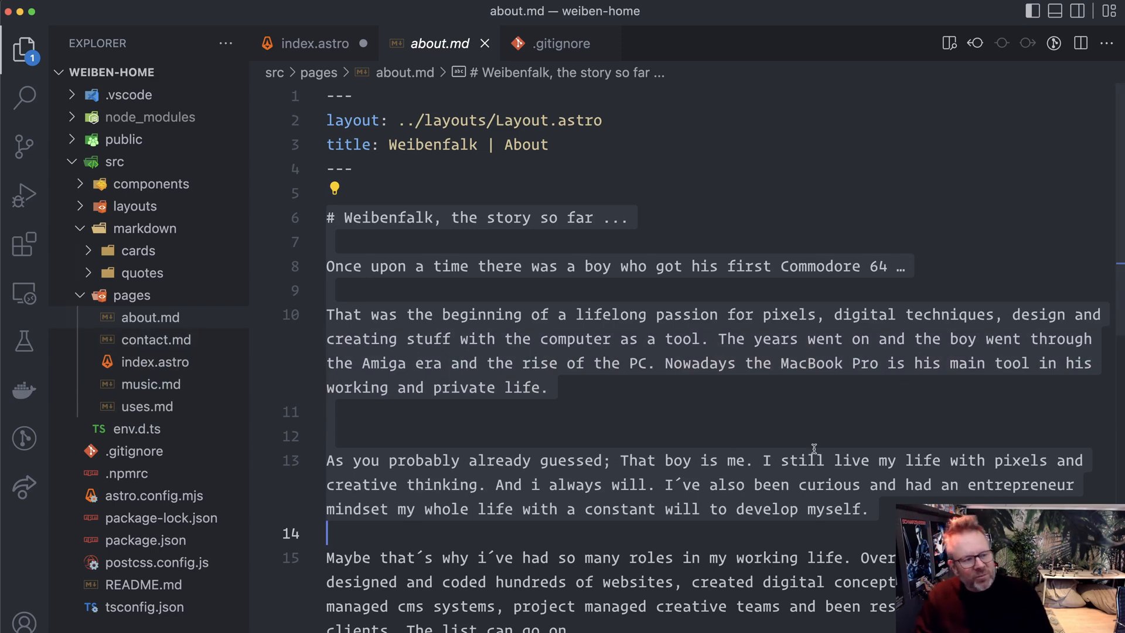
Highlight about.md's frontmatter layout line and expand the layouts folder to reveal Layout.astro
left_click(697, 414)
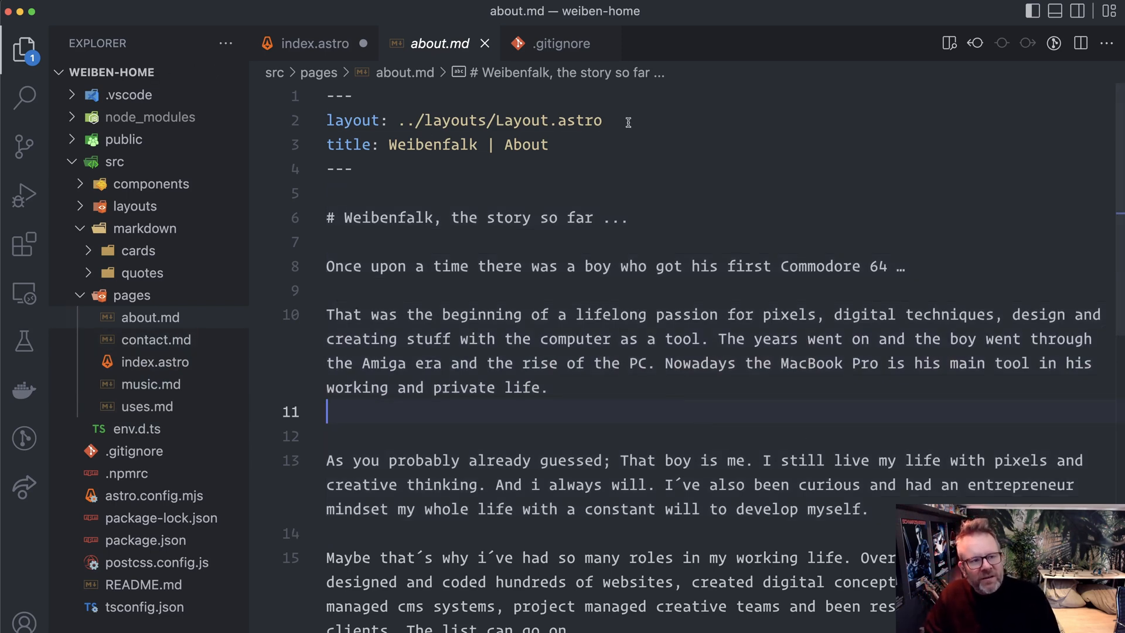
left_click_drag(627, 122, 319, 121)
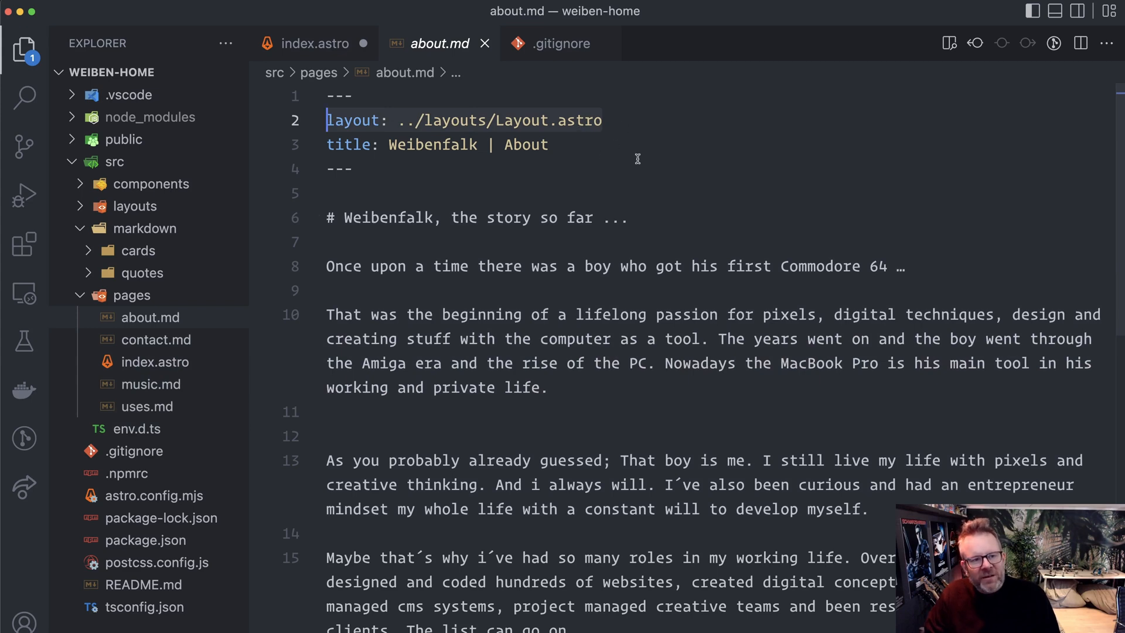
left_click(168, 206)
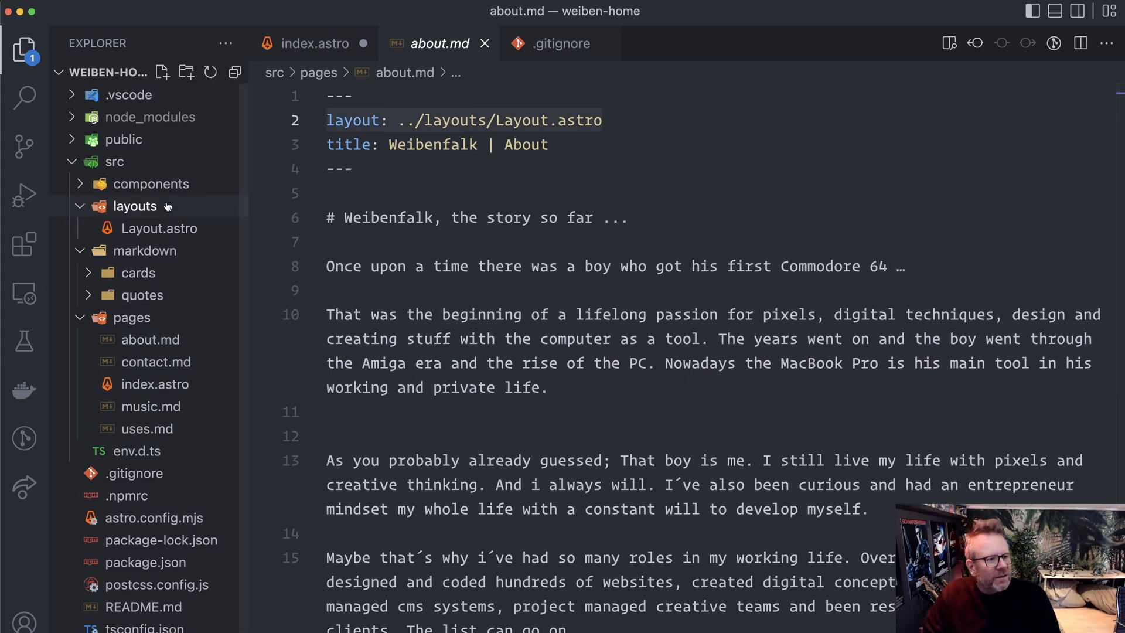
left_click(159, 228)
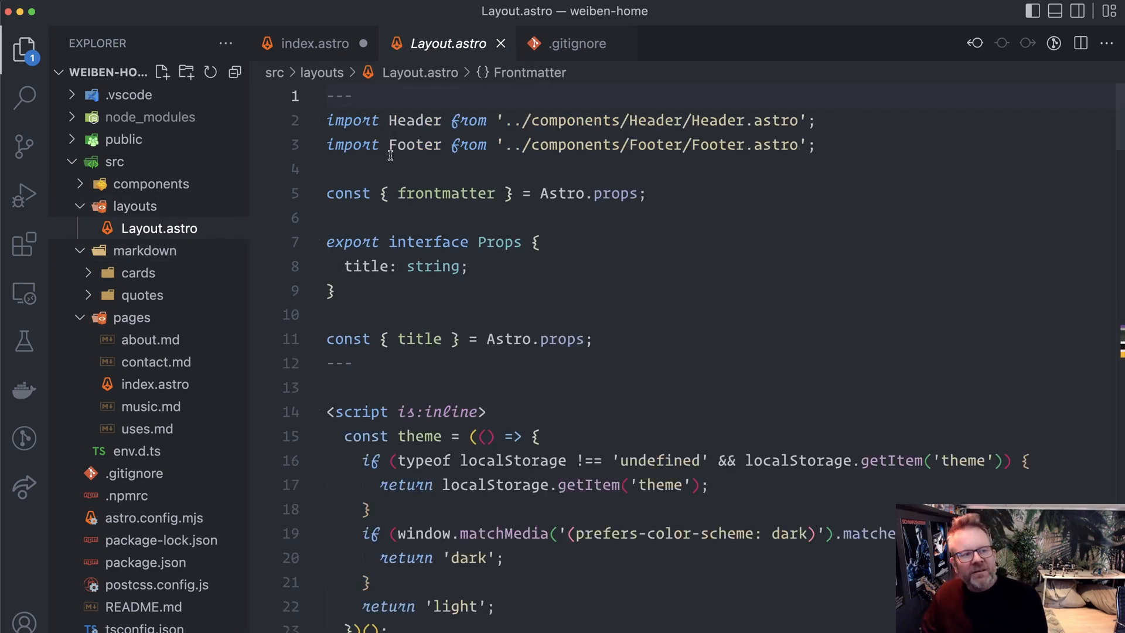
left_click(655, 193)
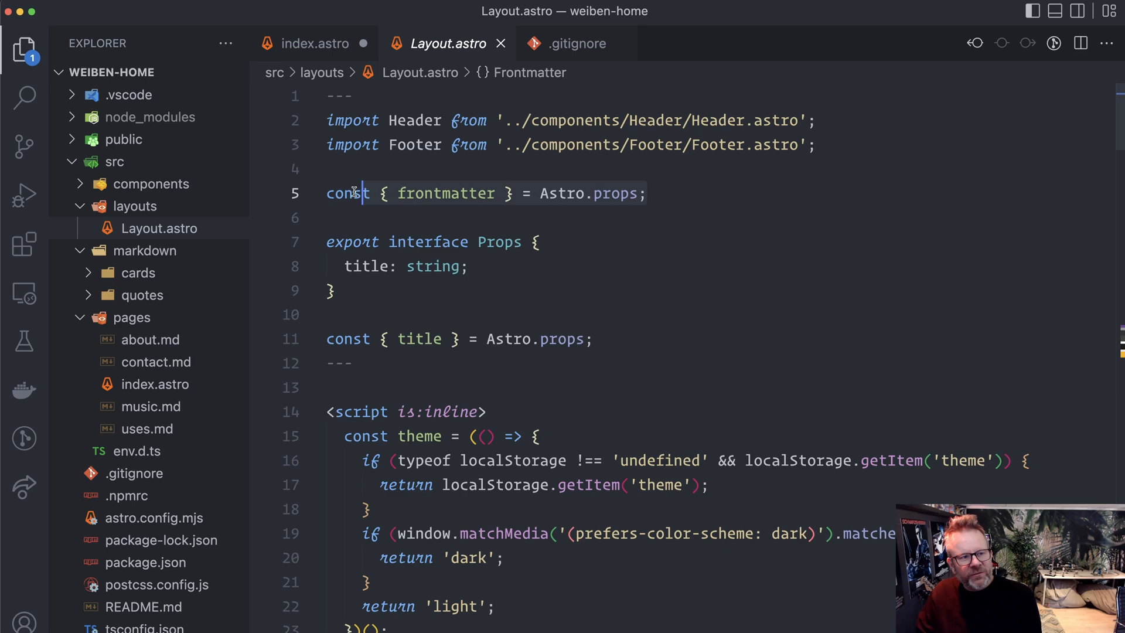
key("Home")
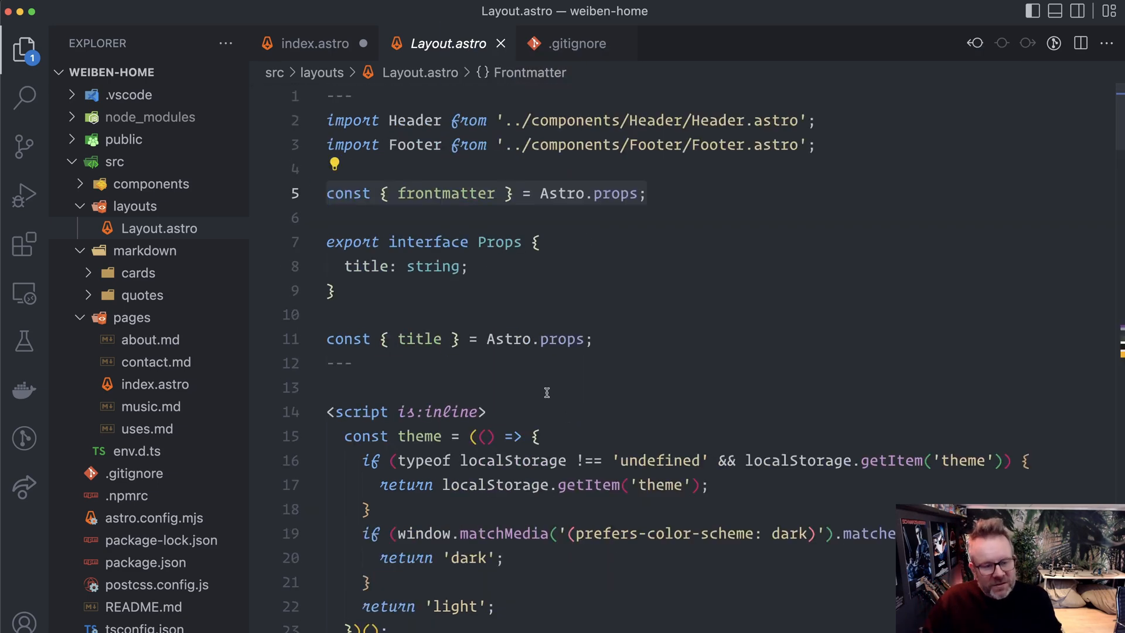
scroll(546, 393, "down", 2)
scroll(545, 393, "down", 2)
scroll(546, 393, "down", 1)
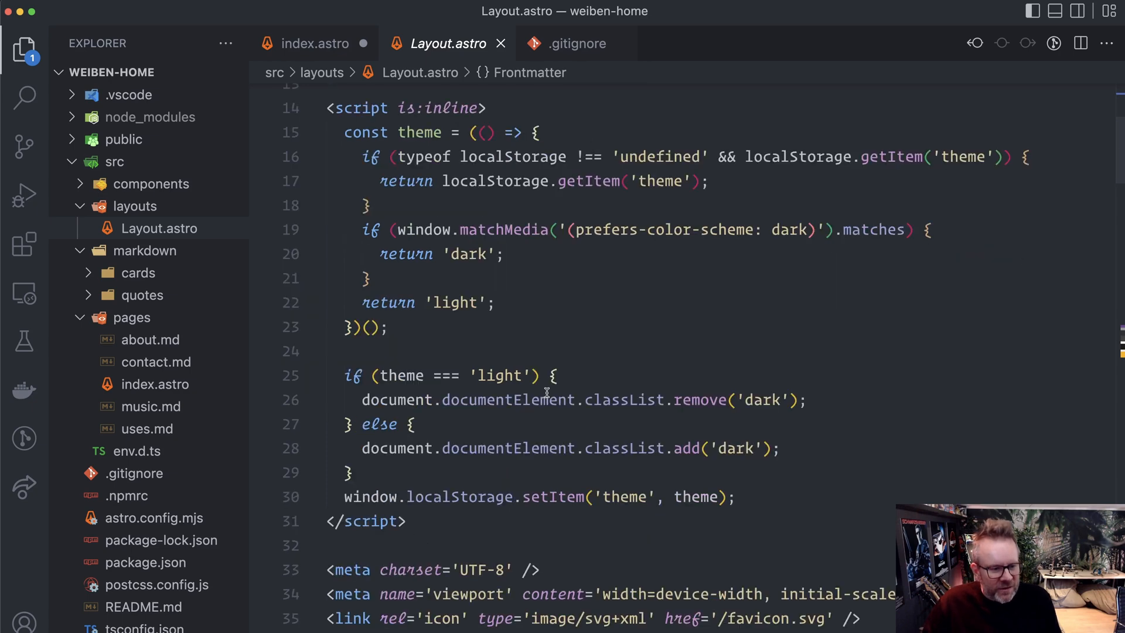
scroll(545, 393, "down", 3)
scroll(546, 393, "down", 3)
scroll(546, 393, "down", 3)
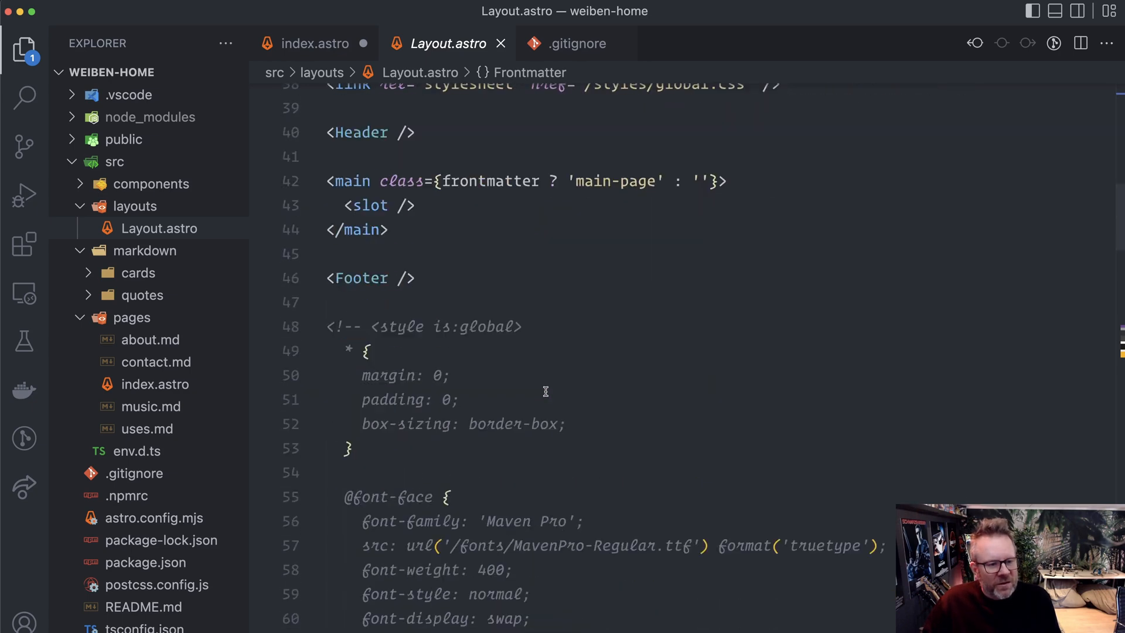
scroll(545, 390, "down", 1)
scroll(441, 410, "up", 3)
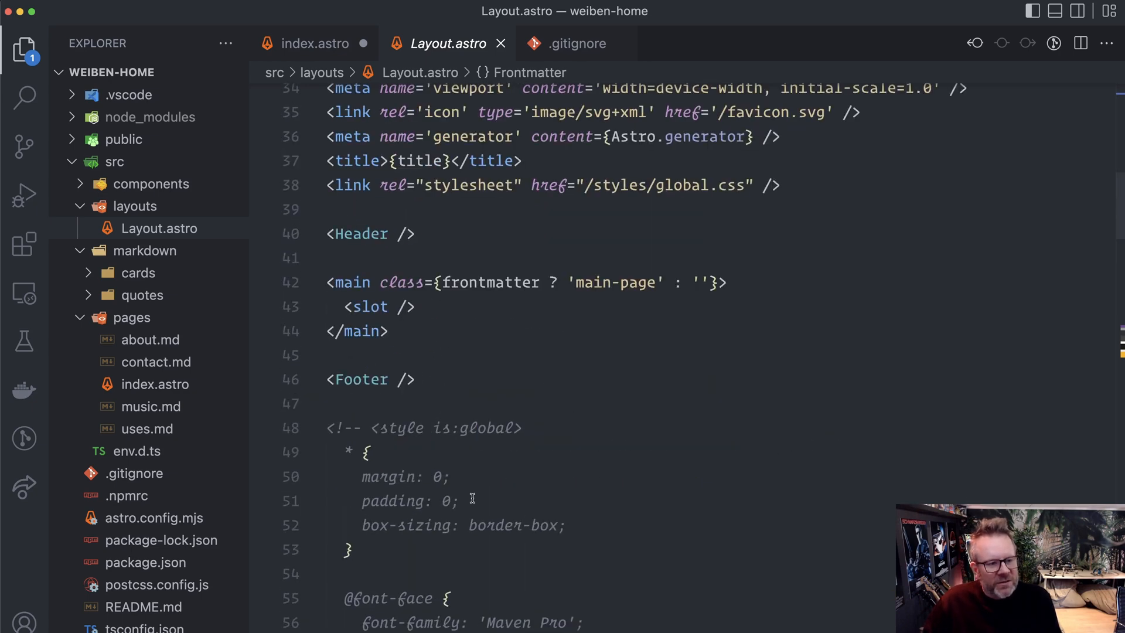
scroll(478, 498, "up", 2)
left_click(327, 408)
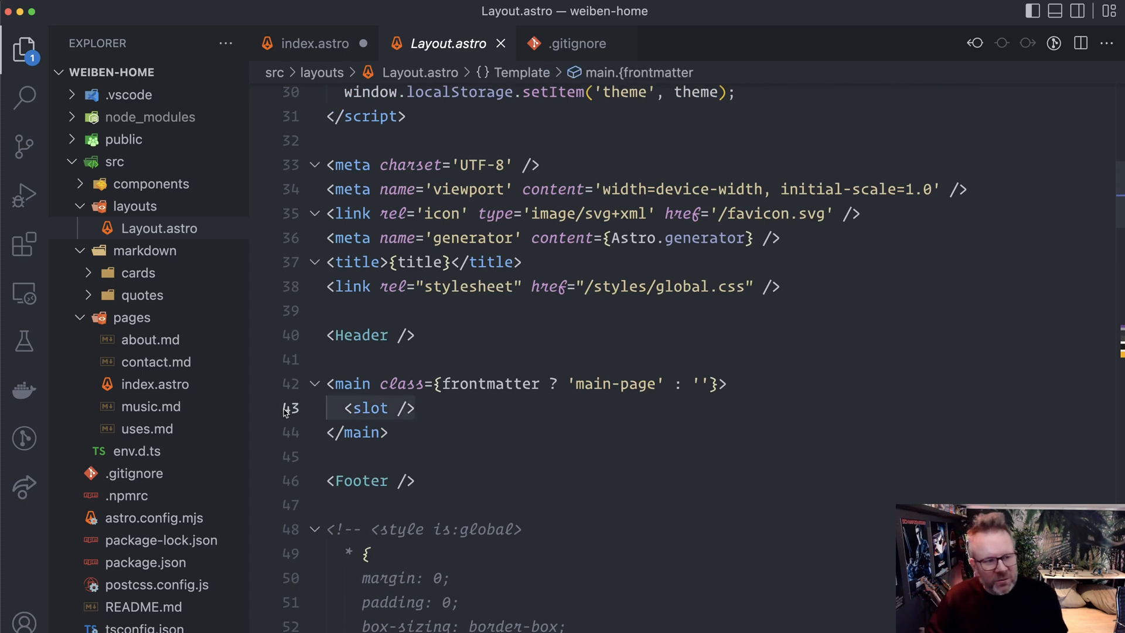
left_click(541, 383)
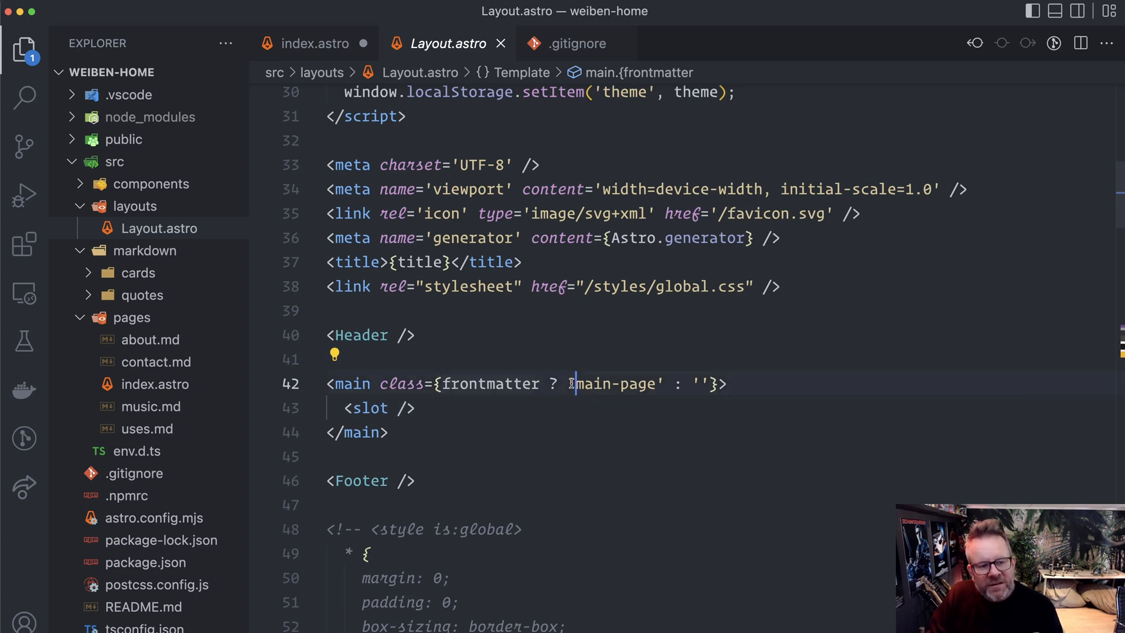
left_click(648, 384)
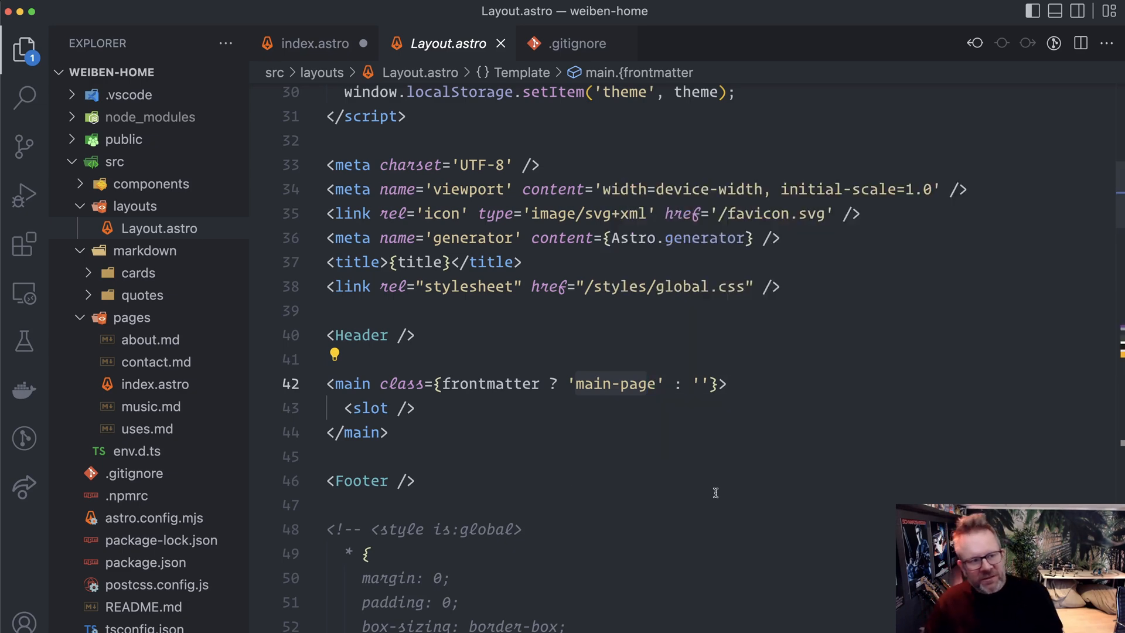
scroll(570, 482, "up", 10)
scroll(569, 482, "down", 3)
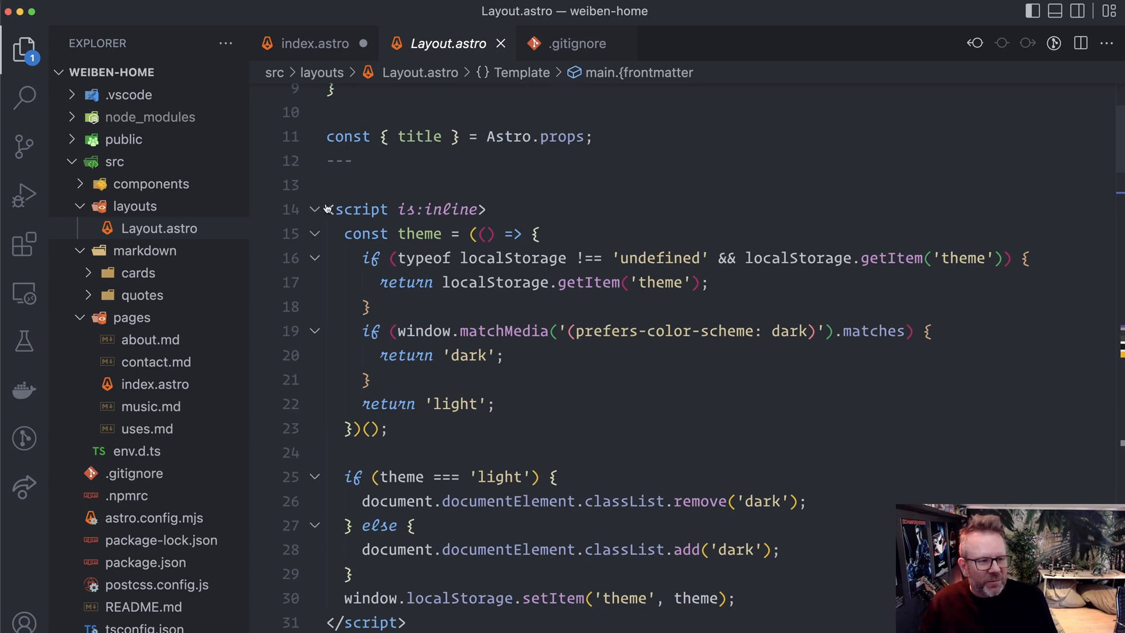
left_click_drag(326, 208, 736, 598)
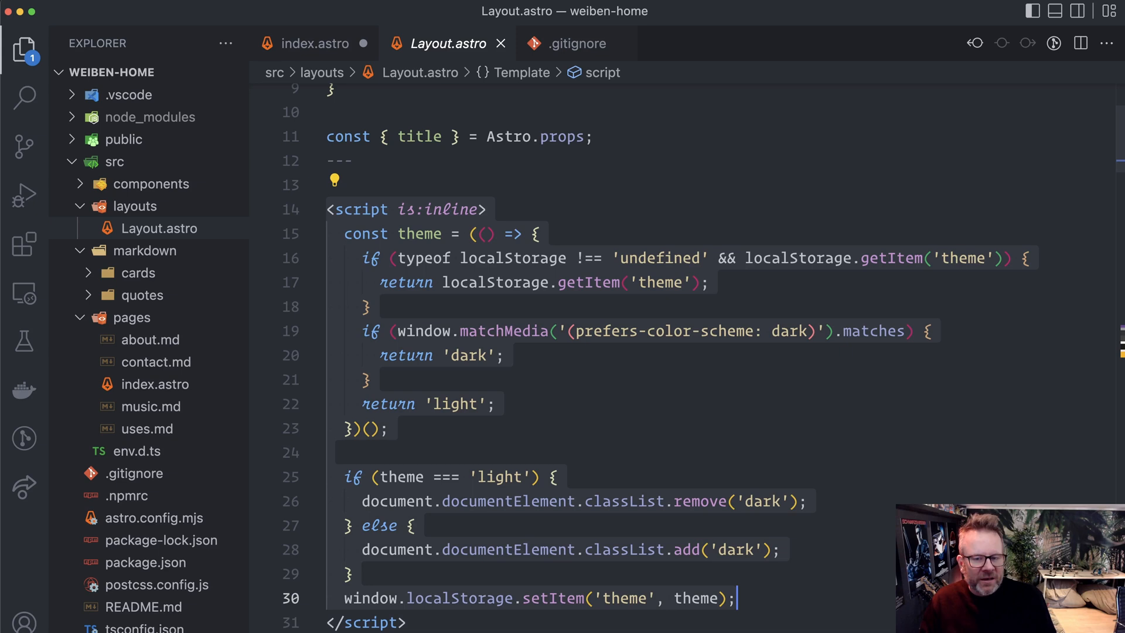
left_click(645, 379)
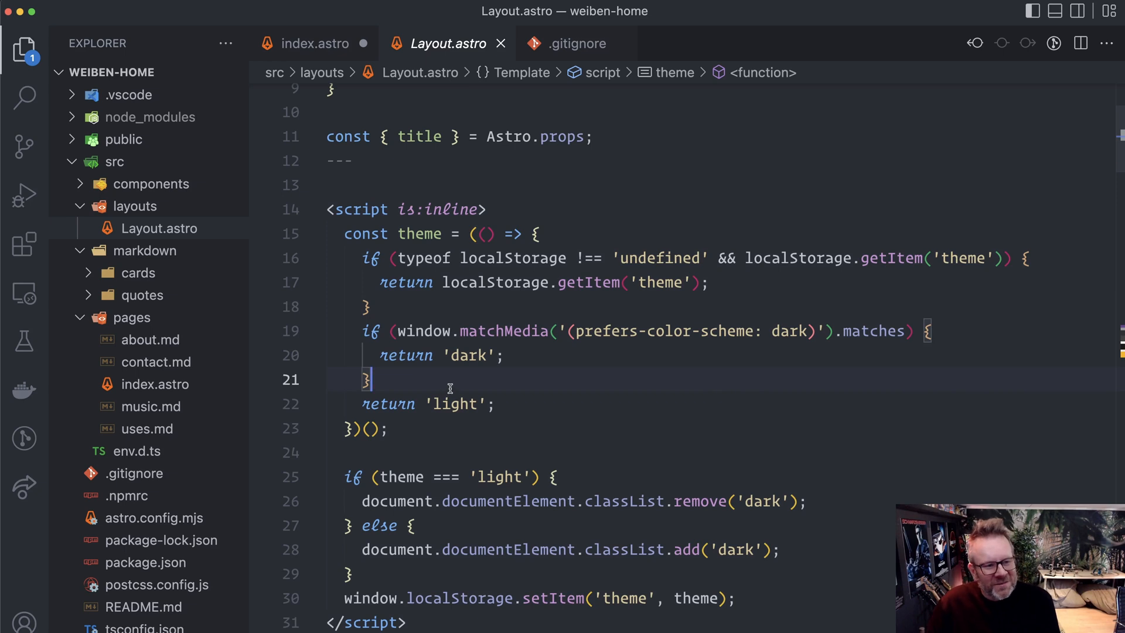
mouse_move(664, 573)
left_mouse_down()
mouse_move(844, 569)
mouse_move(497, 336)
left_mouse_up()
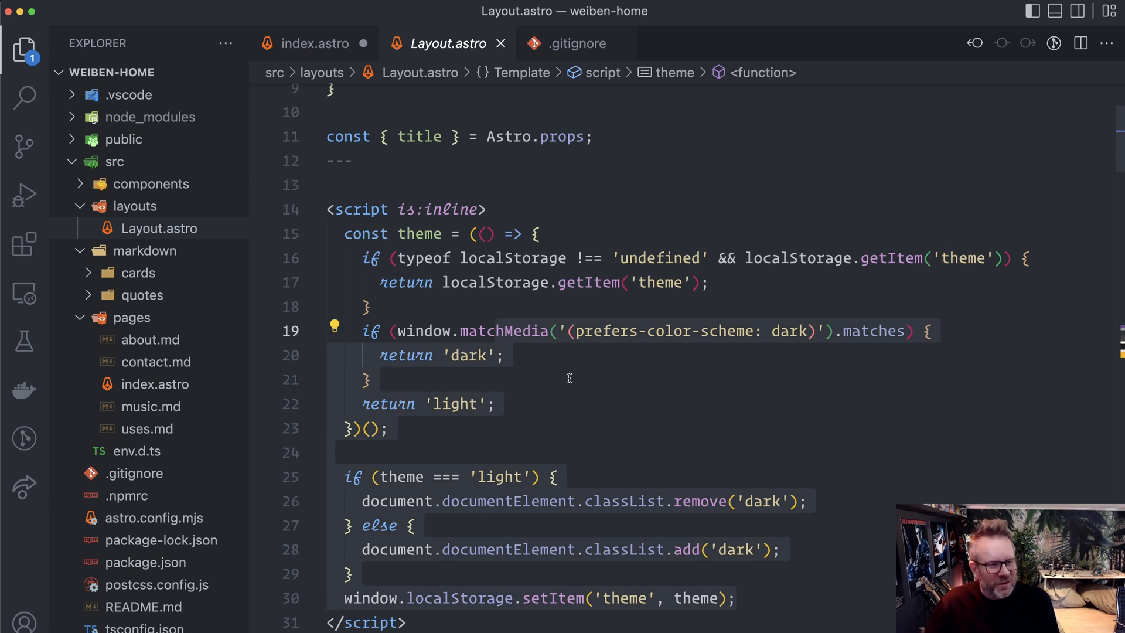
left_click(694, 428)
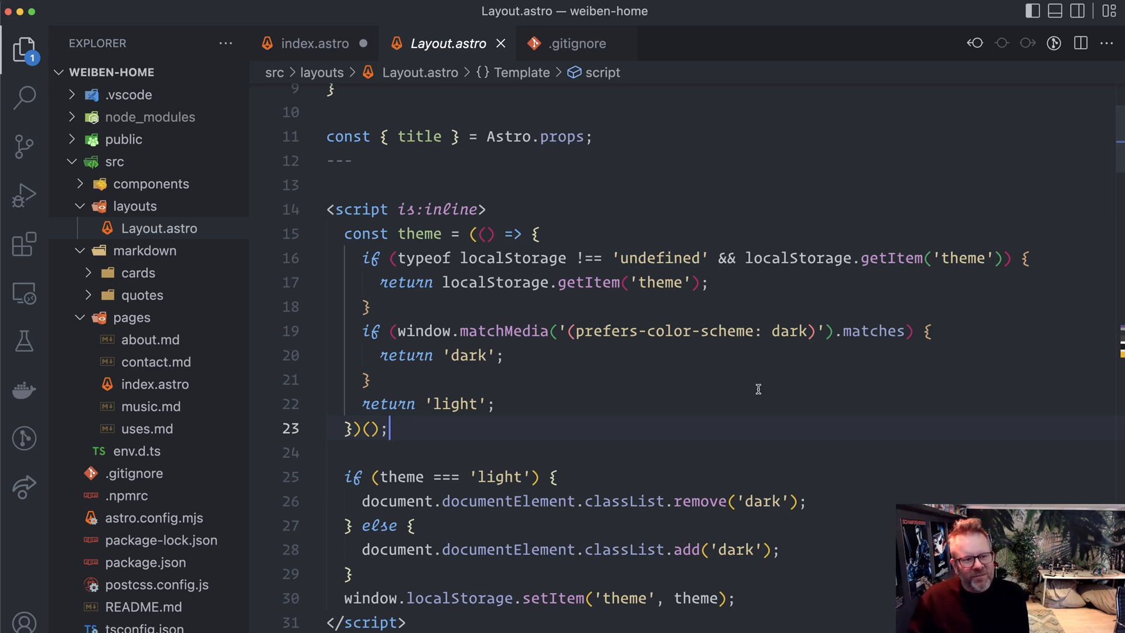
left_click_drag(371, 305, 361, 258)
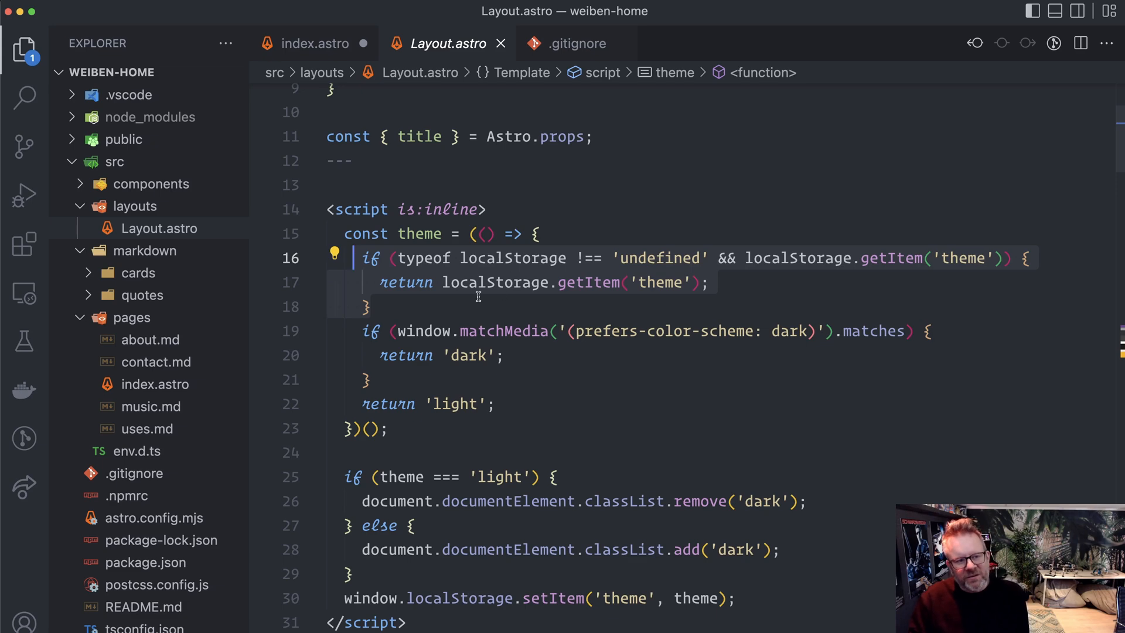
left_click_drag(370, 306, 360, 257)
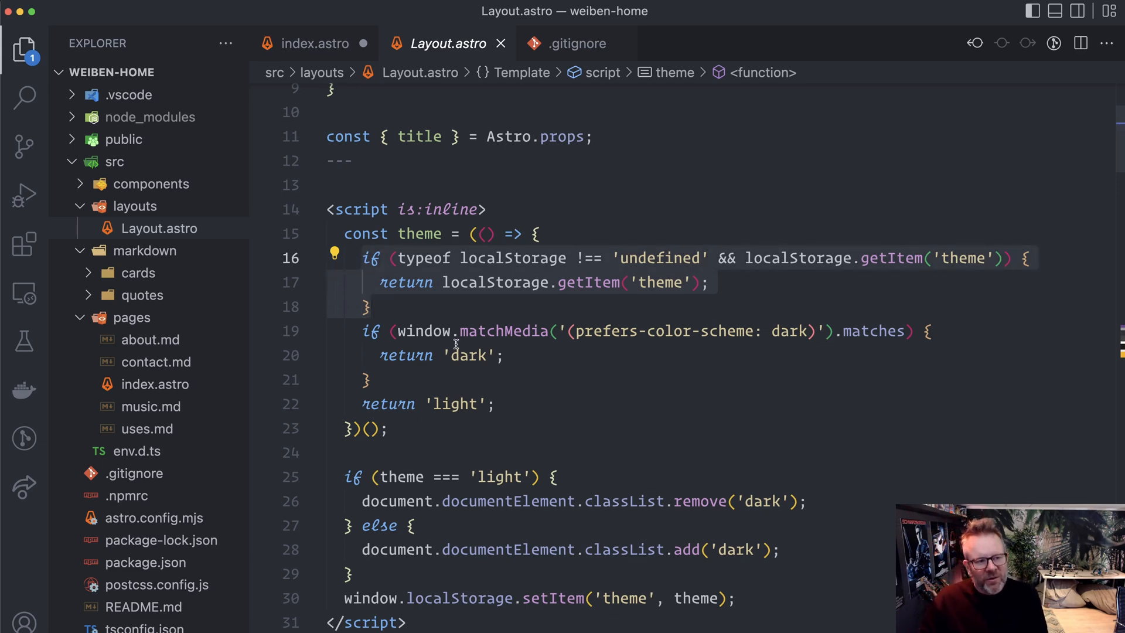
left_click_drag(371, 380, 345, 325)
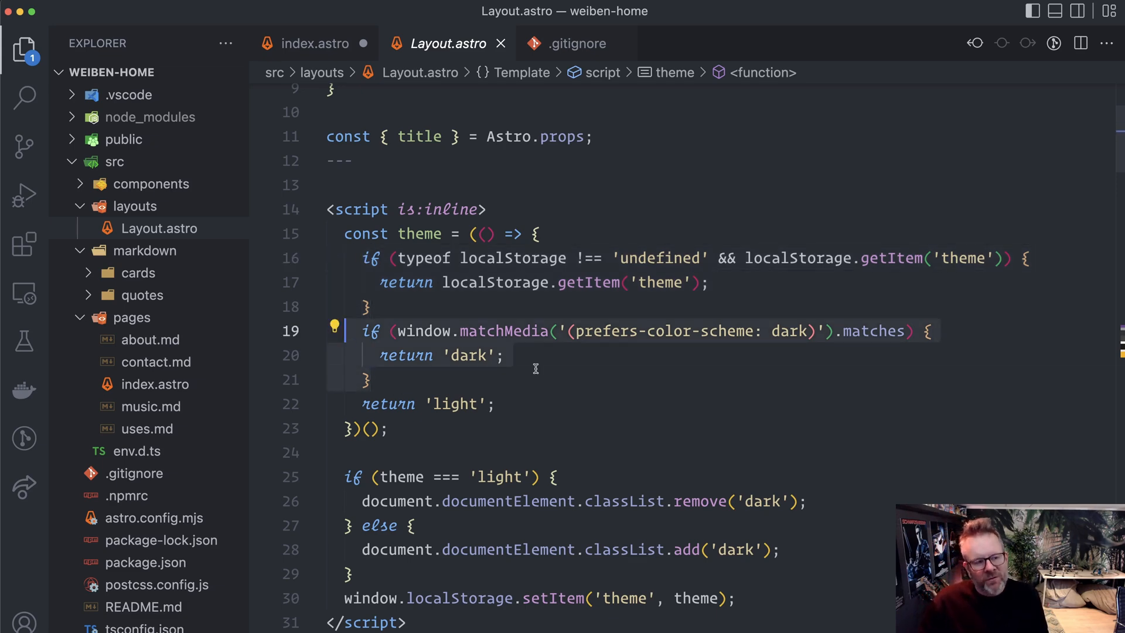
scroll(565, 408, "down", 4)
left_click(790, 400)
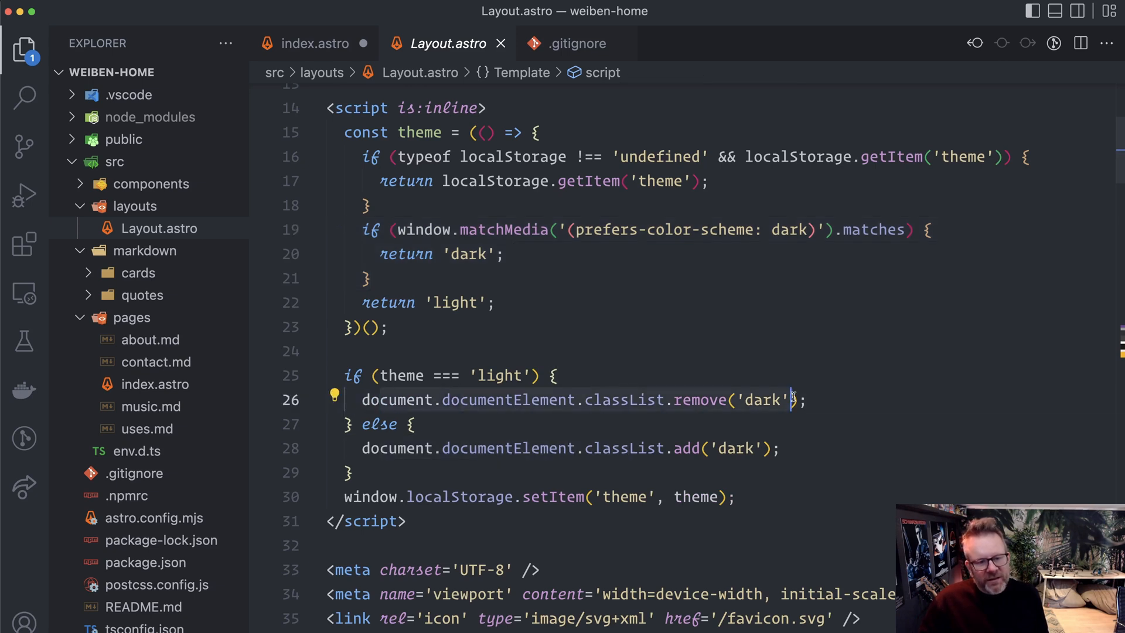
left_click(836, 453)
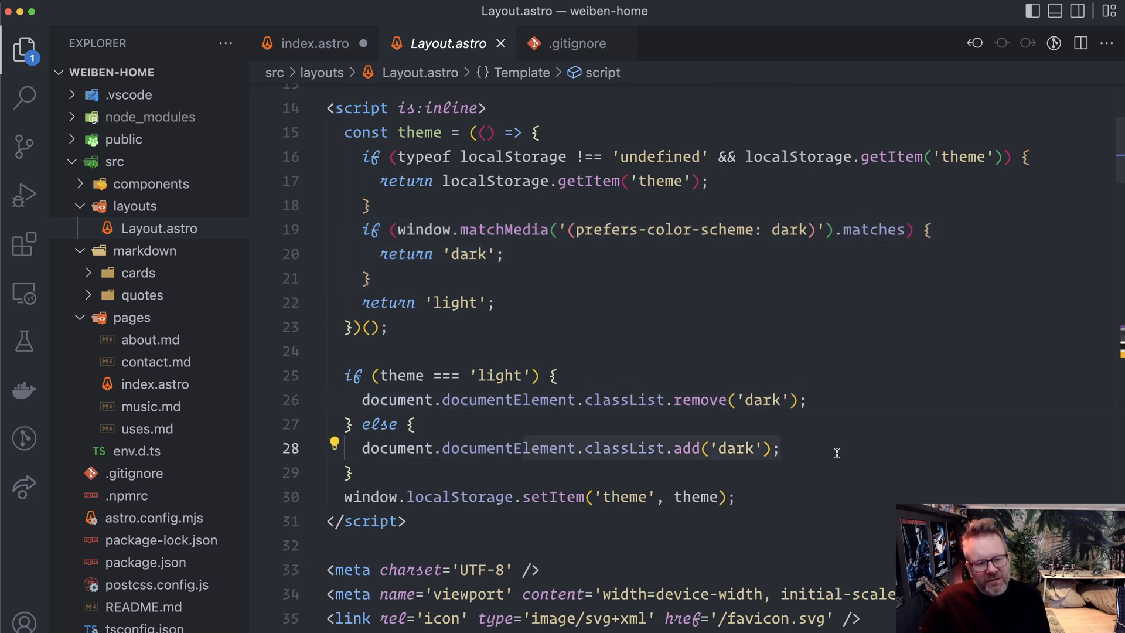
left_click_drag(836, 452, 319, 406)
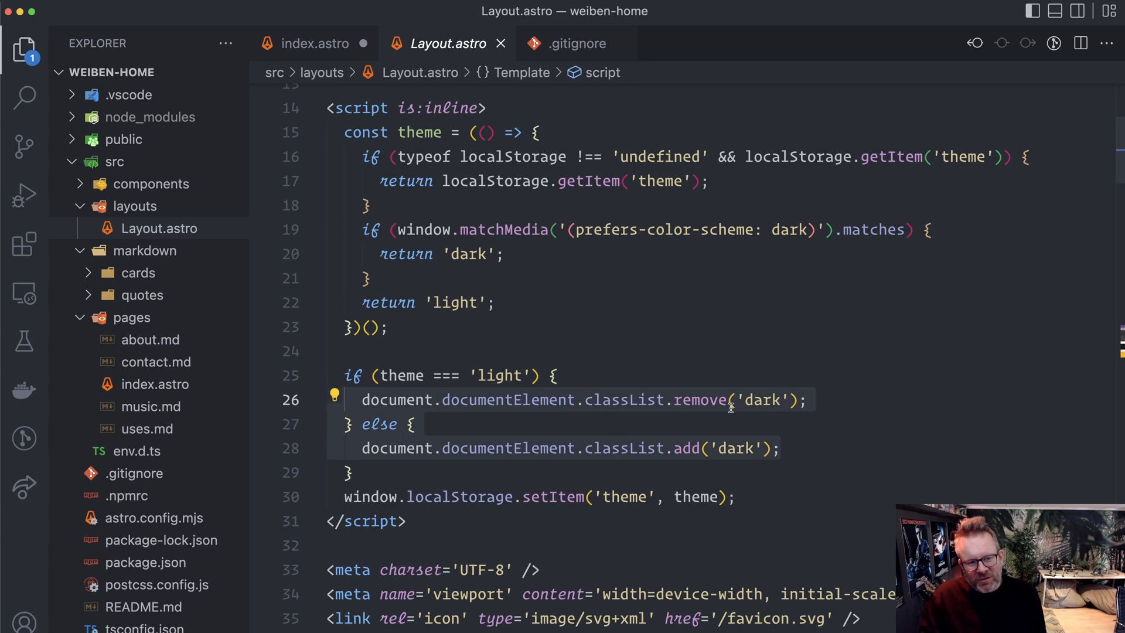
key("Down")
key("End")
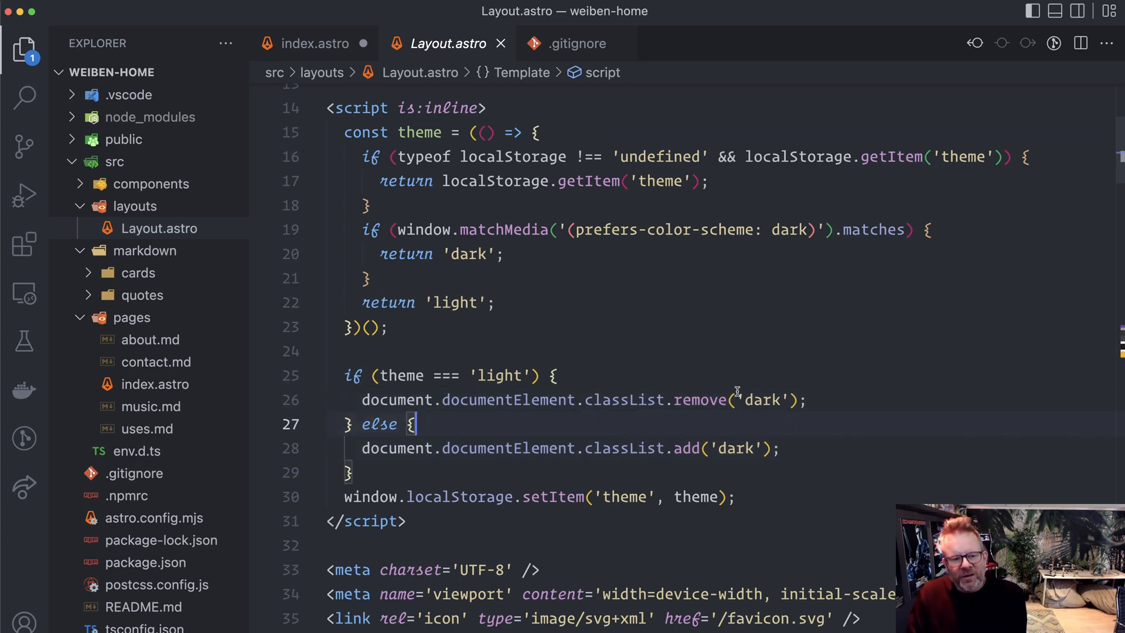
left_click_drag(665, 448, 773, 449)
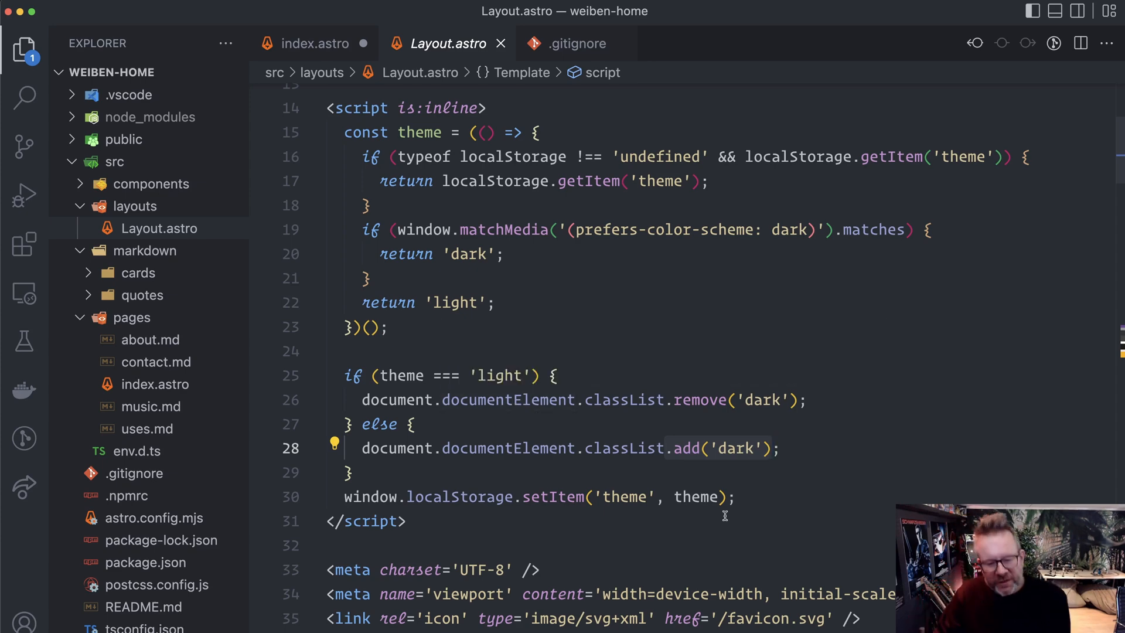
scroll(703, 510, "down", 2)
scroll(693, 504, "down", 4)
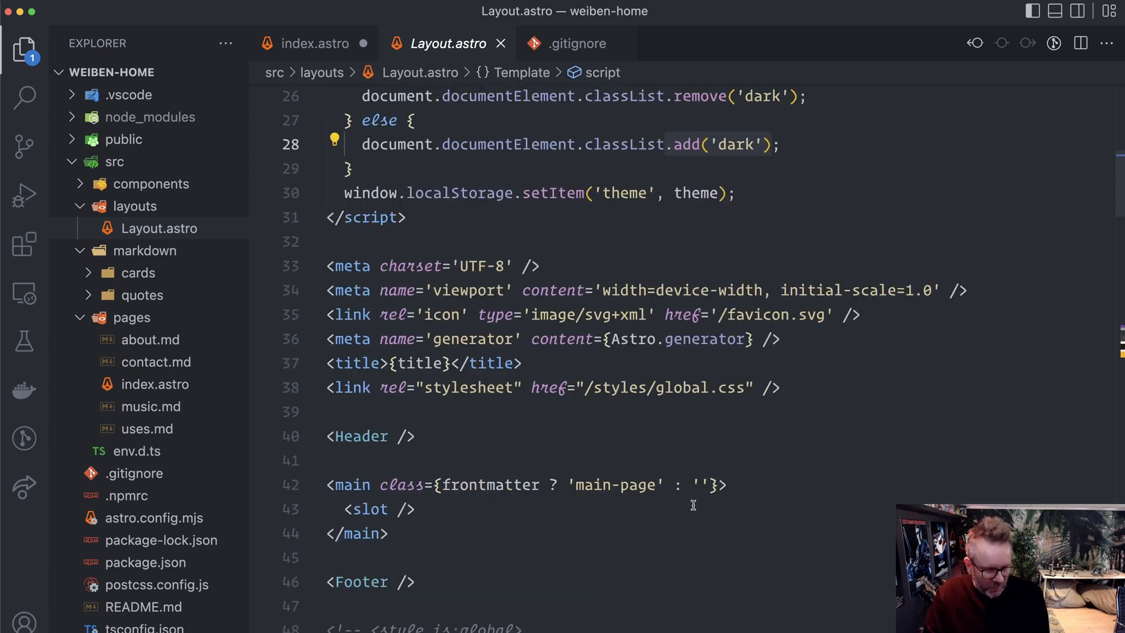
scroll(693, 505, "up", 4)
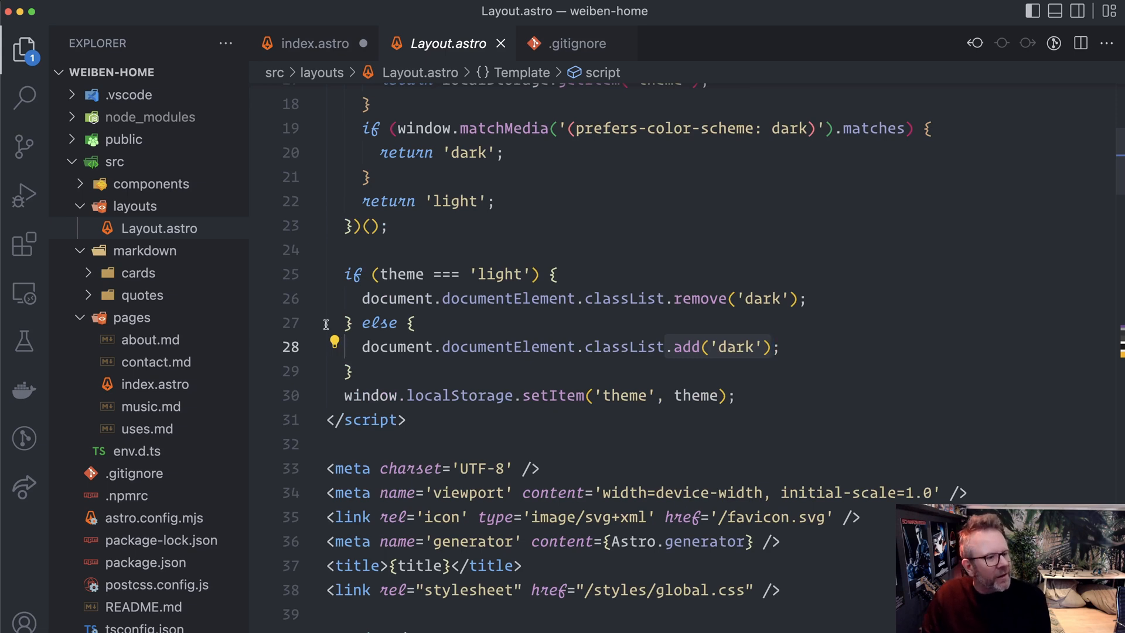
Open Header.astro from src/components/Header and highlight its style rules
left_click(152, 184)
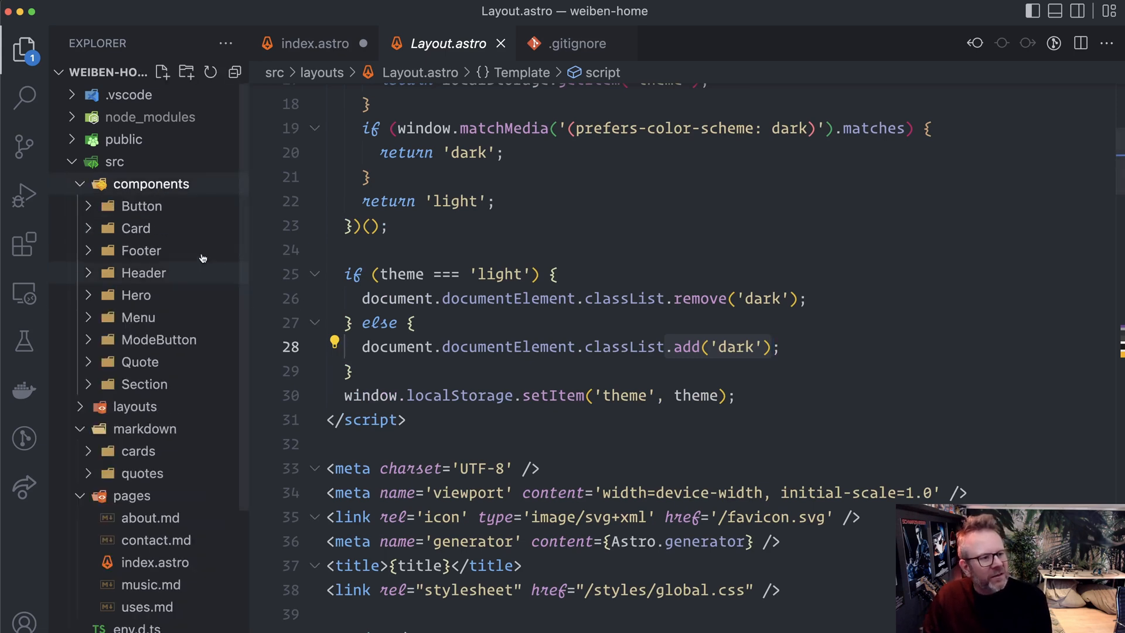
left_click(145, 273)
left_click(159, 298)
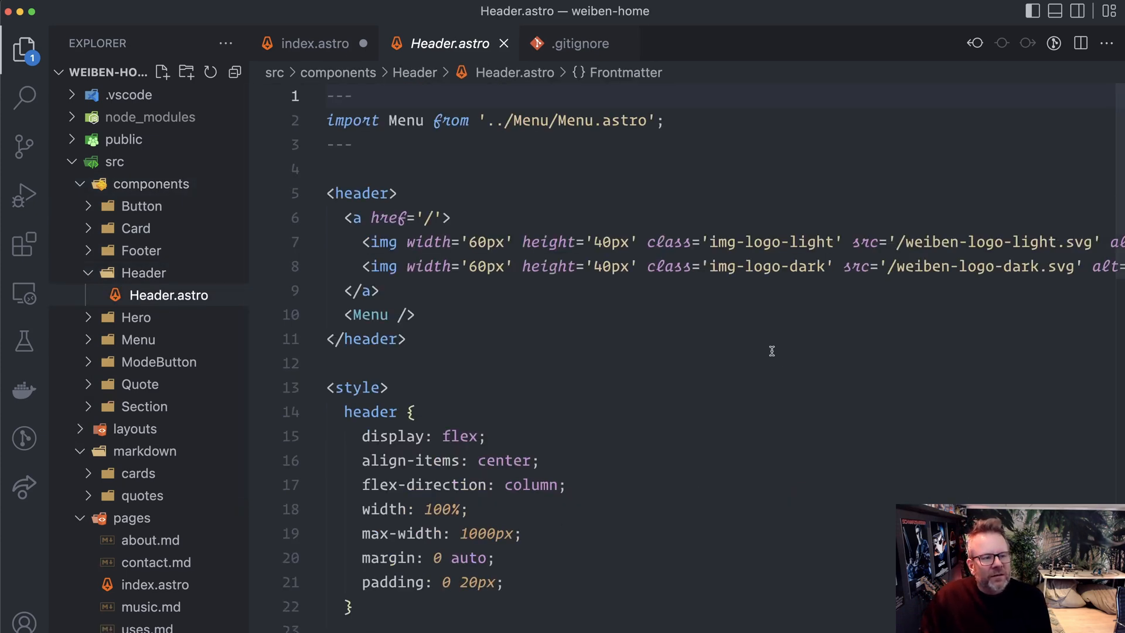
scroll(490, 286, "down", 5)
scroll(490, 285, "up", 5)
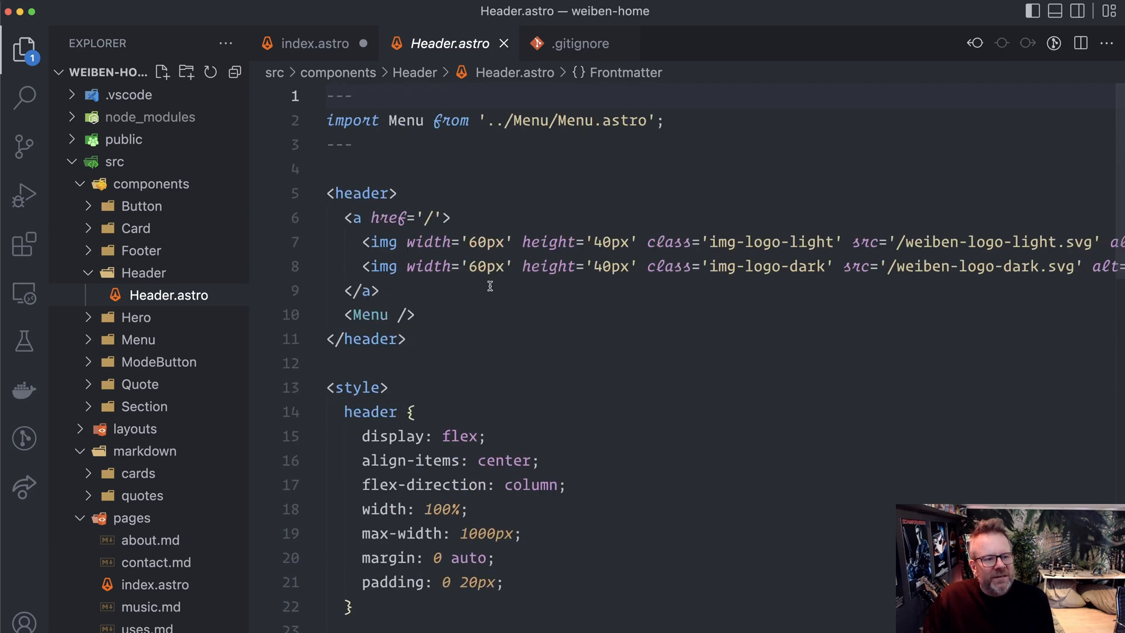
left_click_drag(328, 388, 503, 582)
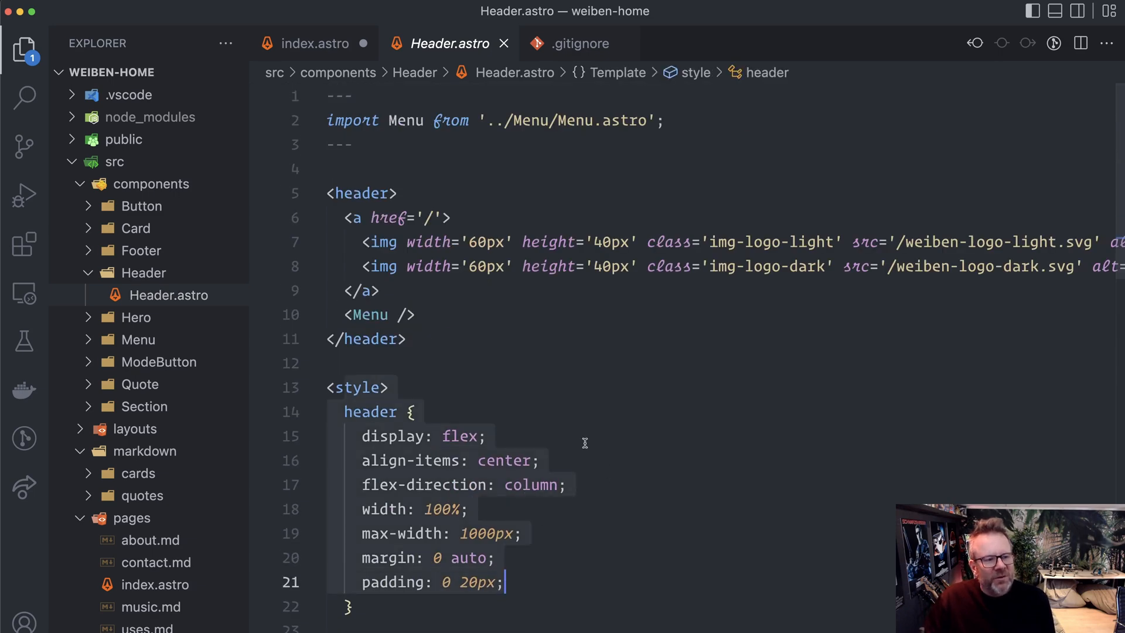
left_click(333, 135)
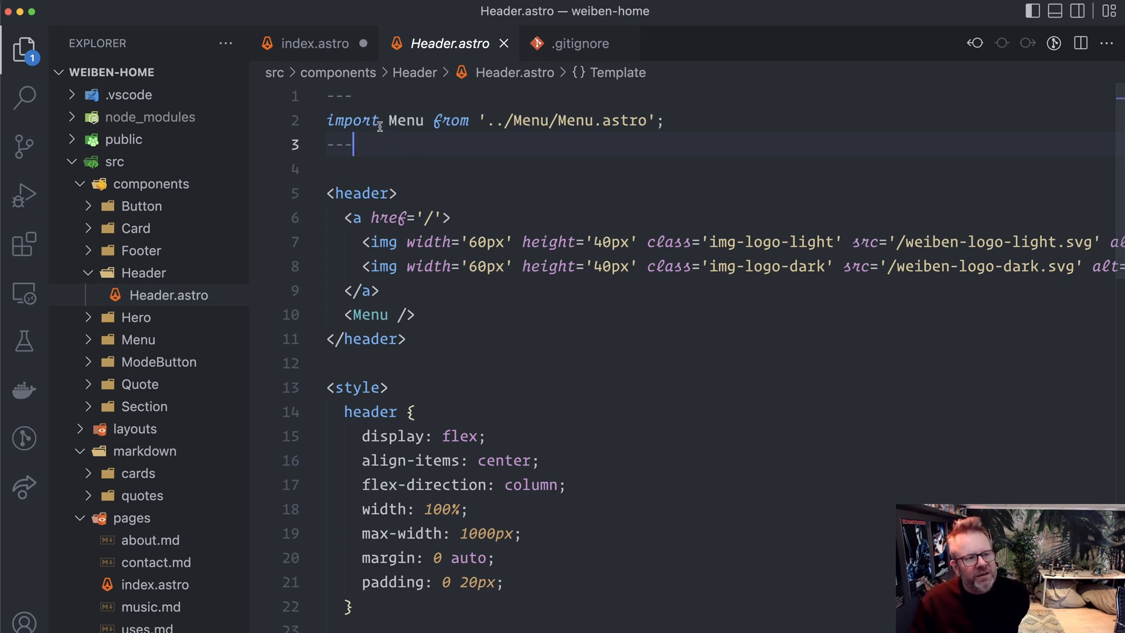
Point out the Menu import in Header.astro and where Menu is used in the header markup
left_click(304, 124)
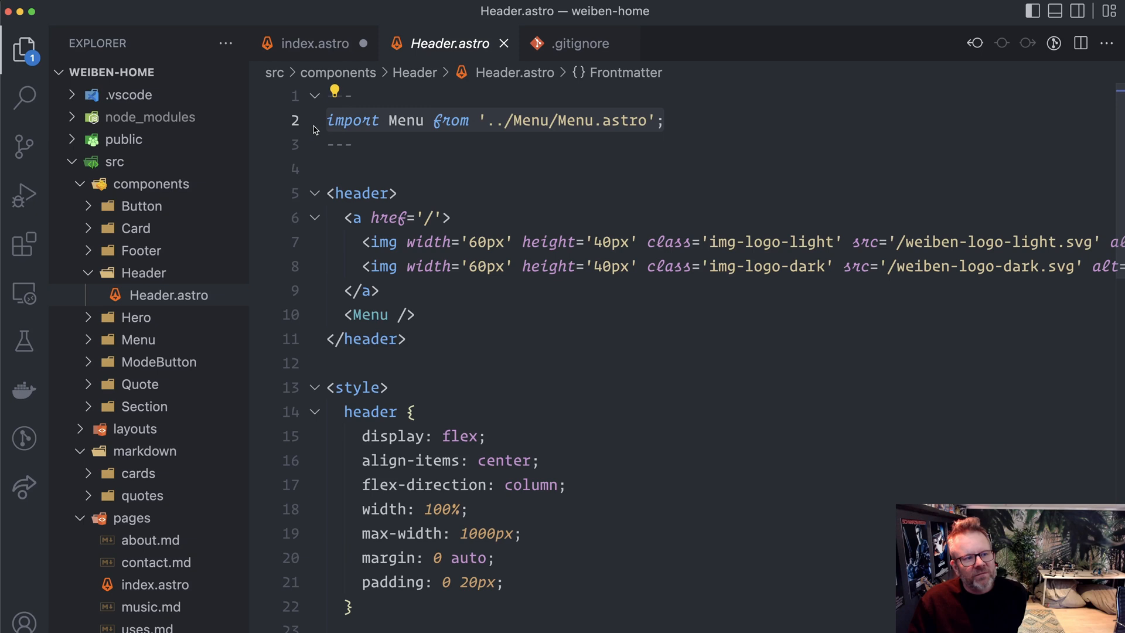
left_click(726, 132)
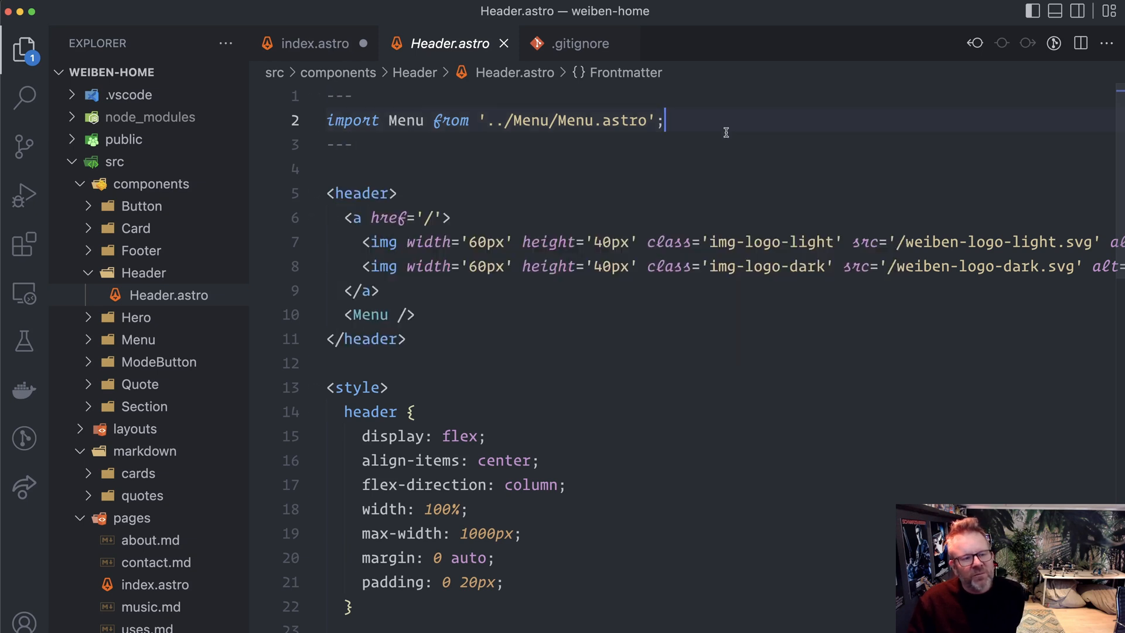
left_click(529, 316)
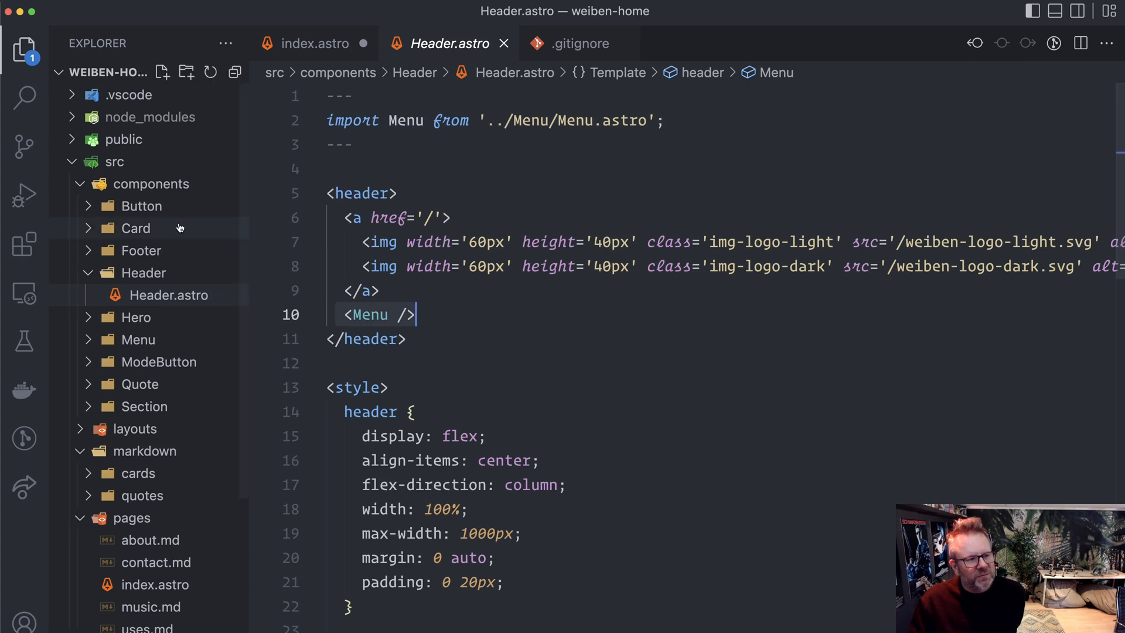
Open Hero.astro and highlight its Props interface and the Astro.props destructuring line
left_click(143, 273)
left_click(137, 294)
left_click(162, 317)
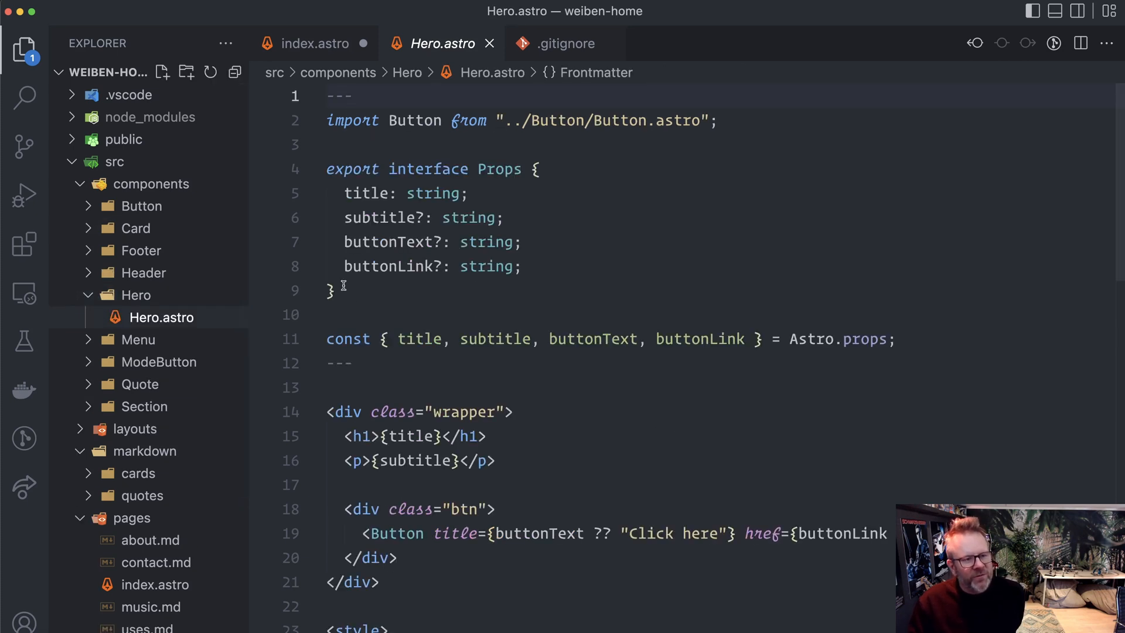
left_click_drag(343, 286, 314, 174)
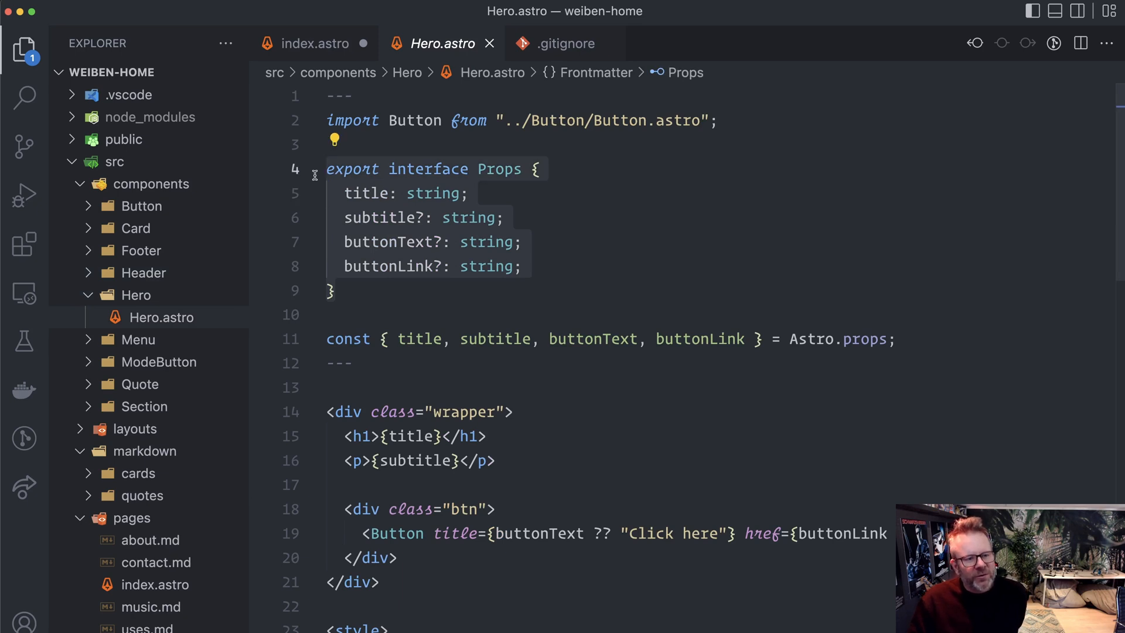
left_click_drag(895, 339, 302, 339)
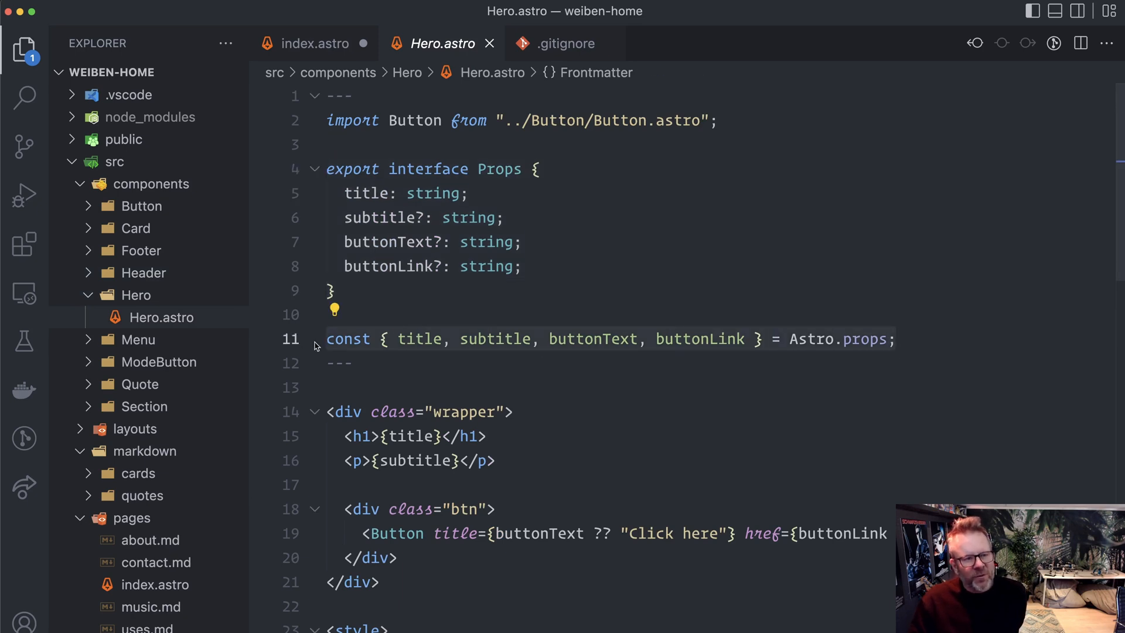
key("Down")
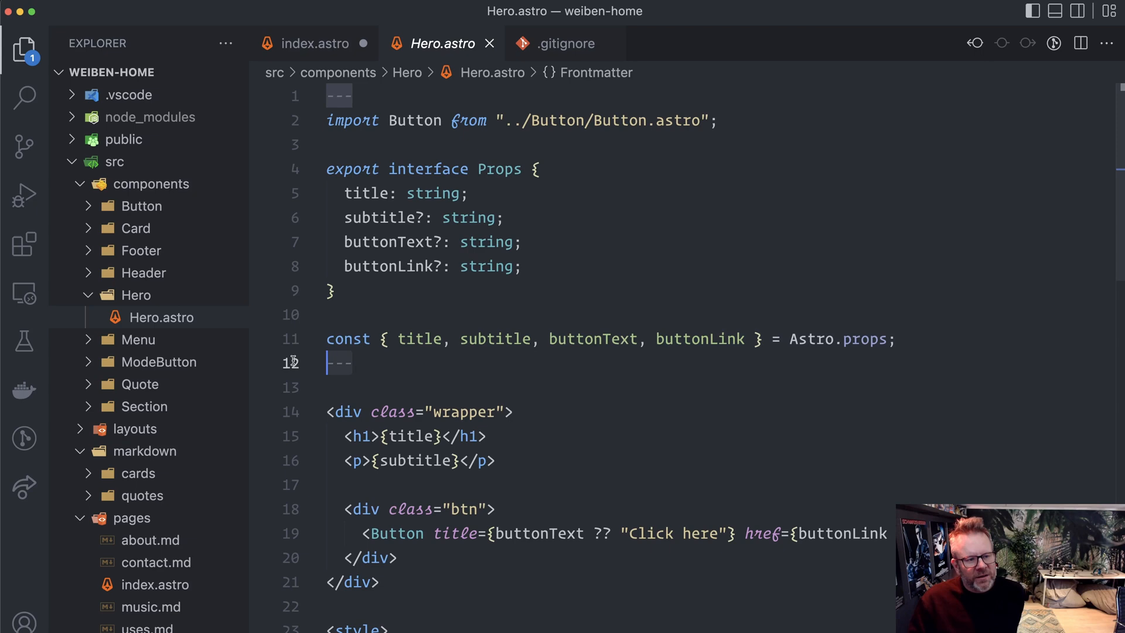
scroll(474, 395, "down", 3)
scroll(478, 393, "down", 2)
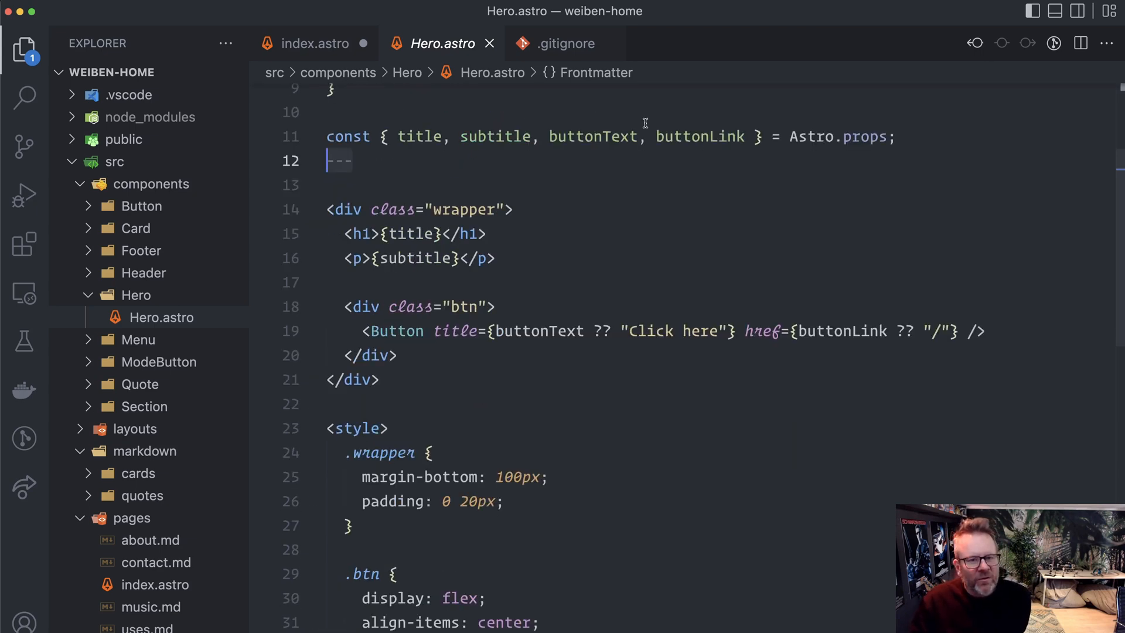
scroll(624, 202, "up", 5)
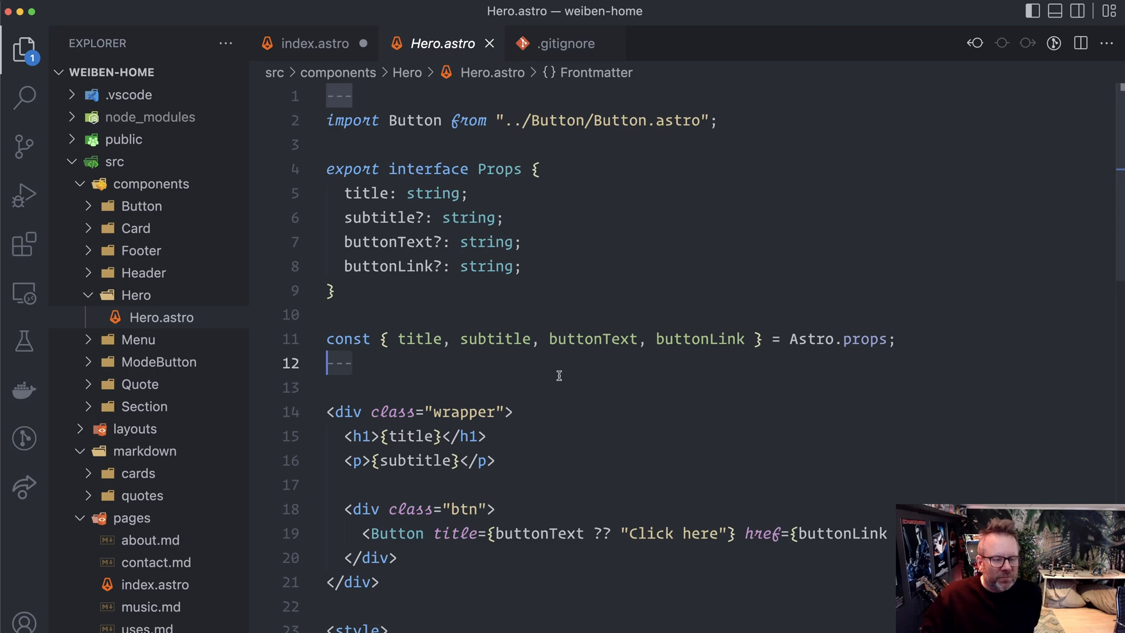
scroll(559, 376, "down", 3)
scroll(559, 375, "down", 2)
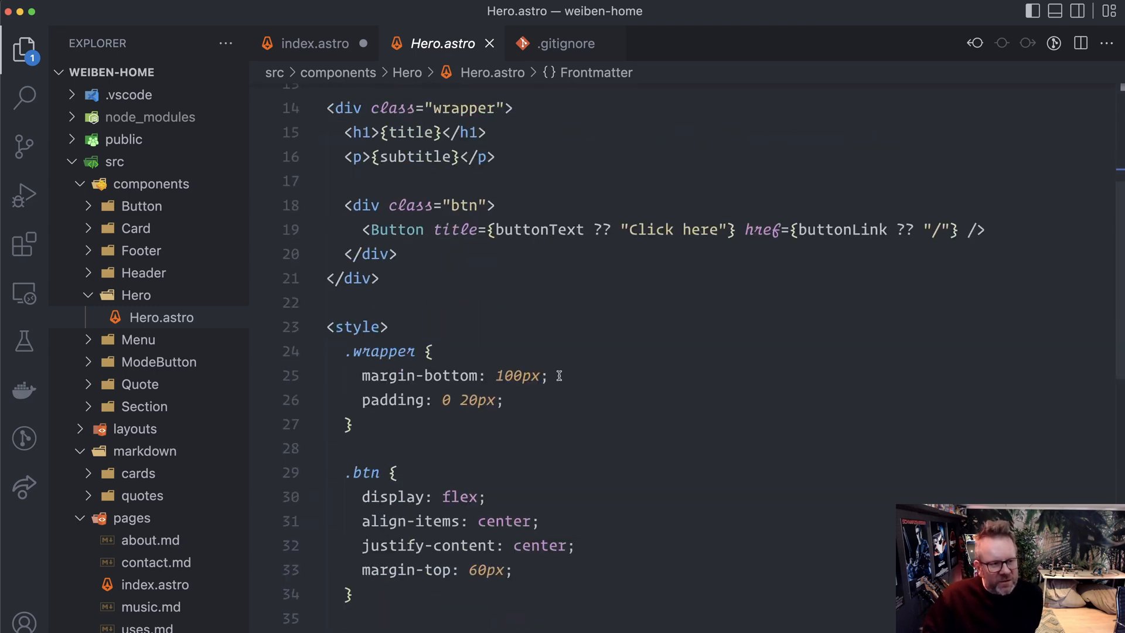
Open Menu.astro from the Menu component folder
left_click(132, 296)
left_click(132, 318)
left_click(136, 340)
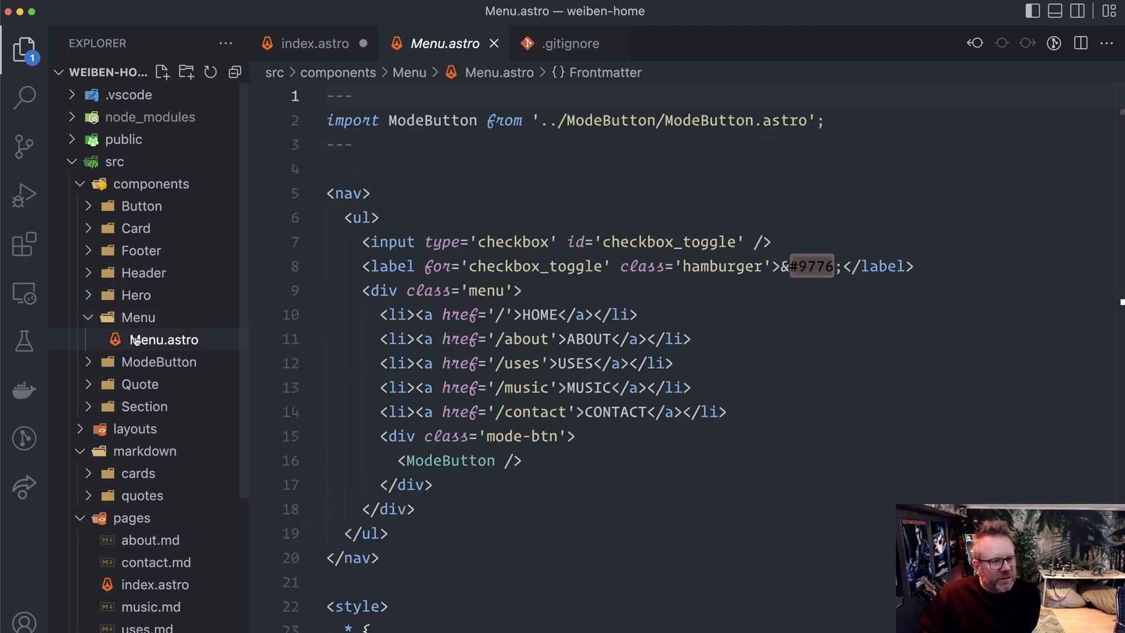
scroll(539, 334, "down", 3)
scroll(539, 334, "down", 3)
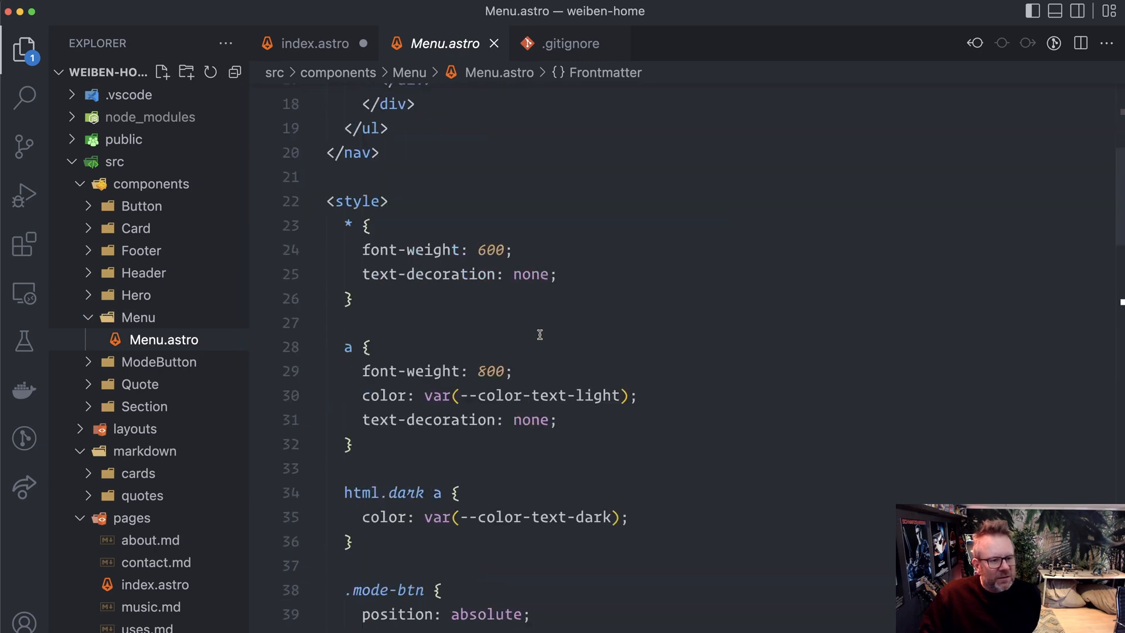
scroll(540, 333, "down", 3)
scroll(540, 335, "down", 3)
scroll(540, 333, "up", 10)
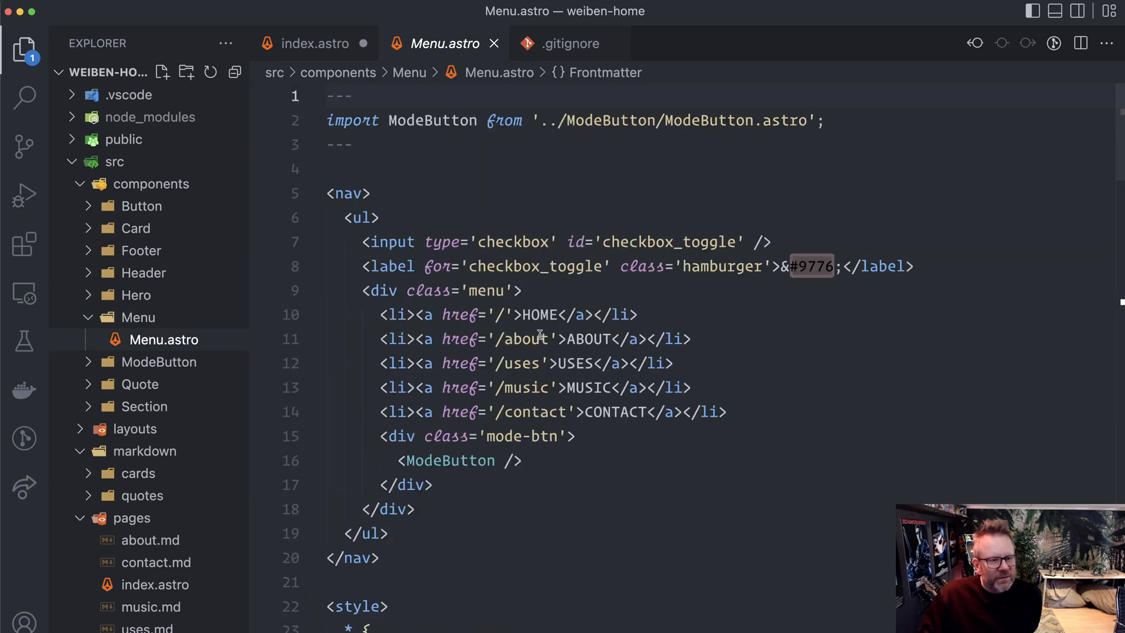
Open ModeButton.astro and highlight its theme-toggle script block and the localStorage line
left_click(149, 362)
left_click(145, 384)
left_click_drag(405, 388, 292, 169)
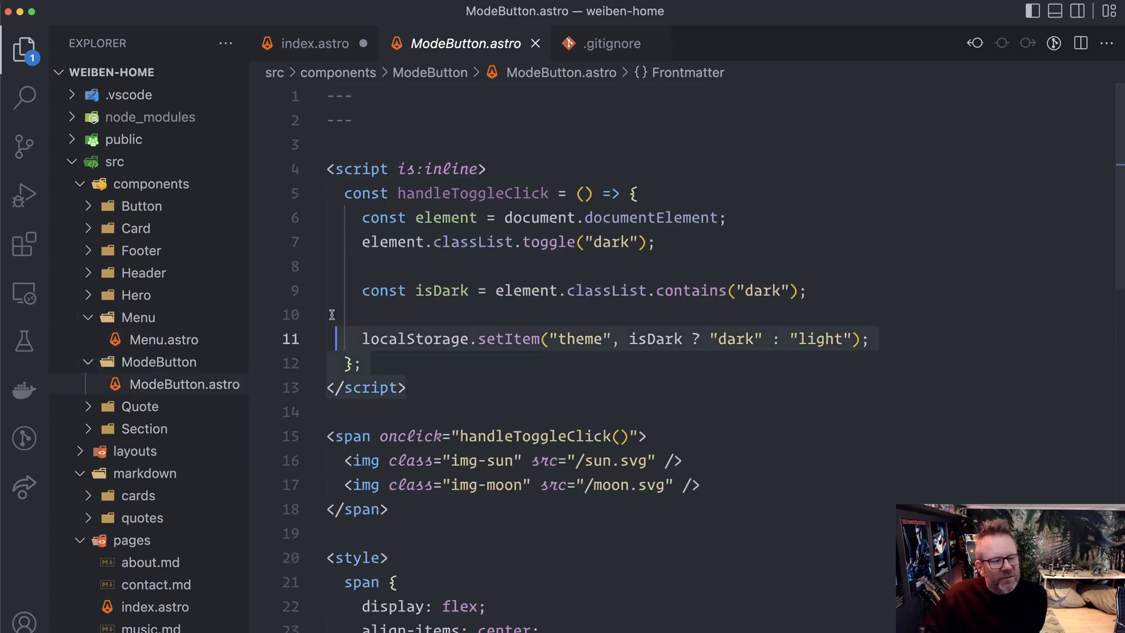
left_click(773, 401)
left_click(361, 339)
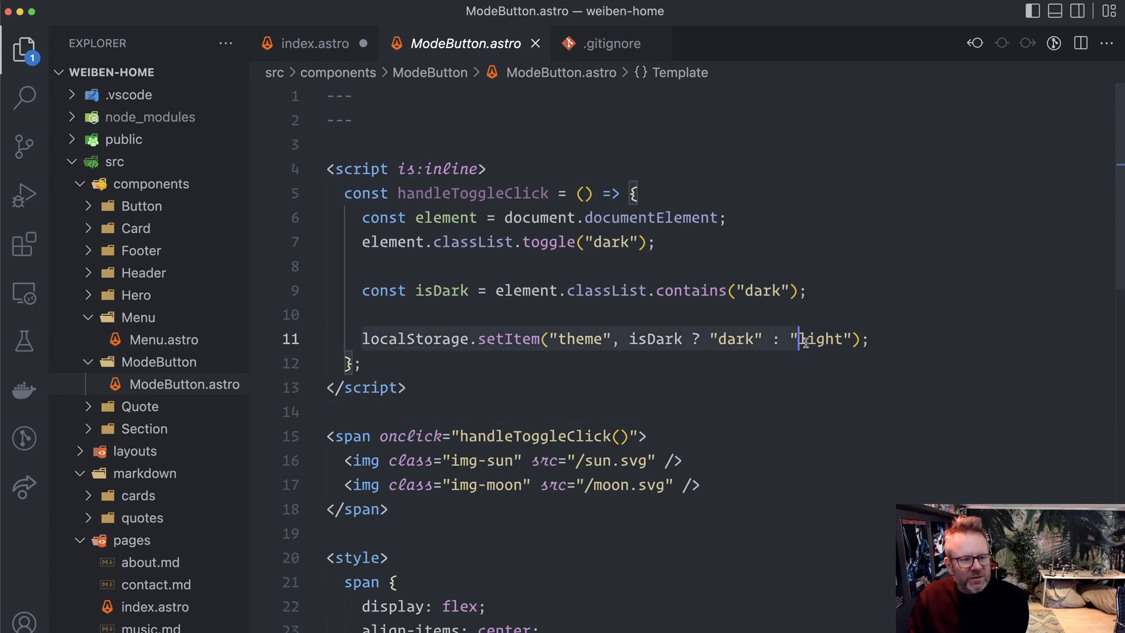
left_click(934, 343)
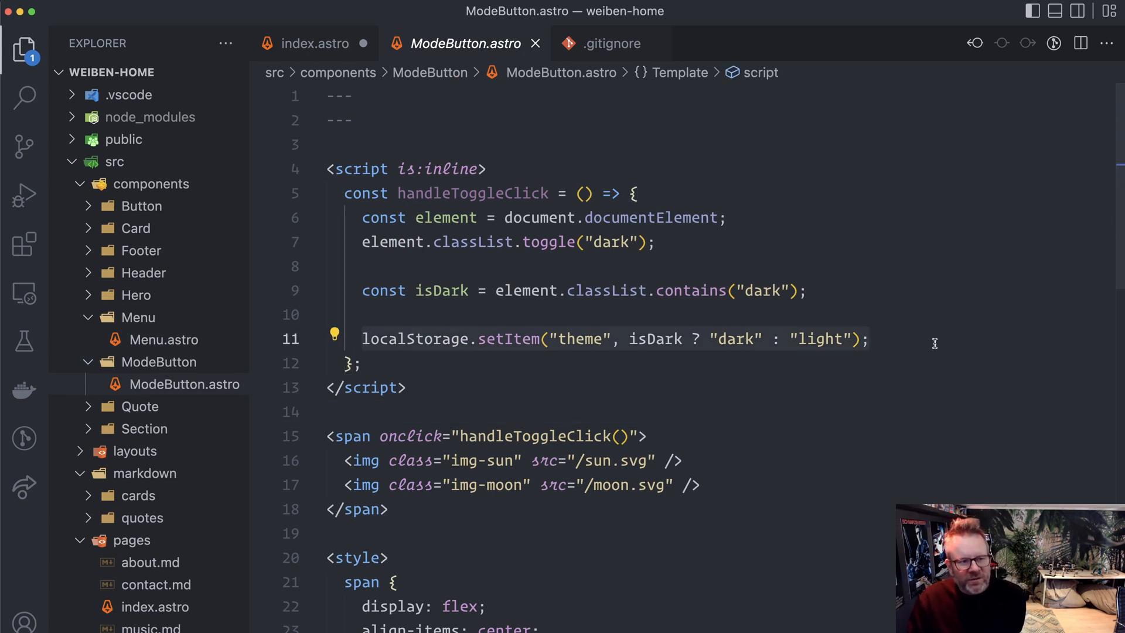
left_click_drag(484, 389, 279, 173)
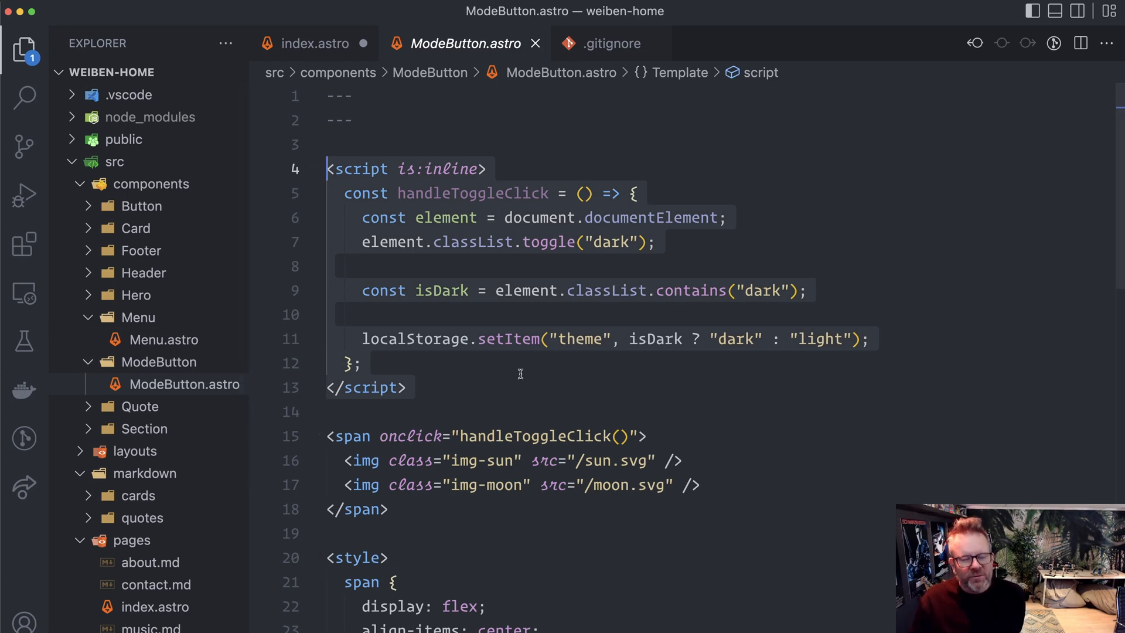
left_click(444, 313)
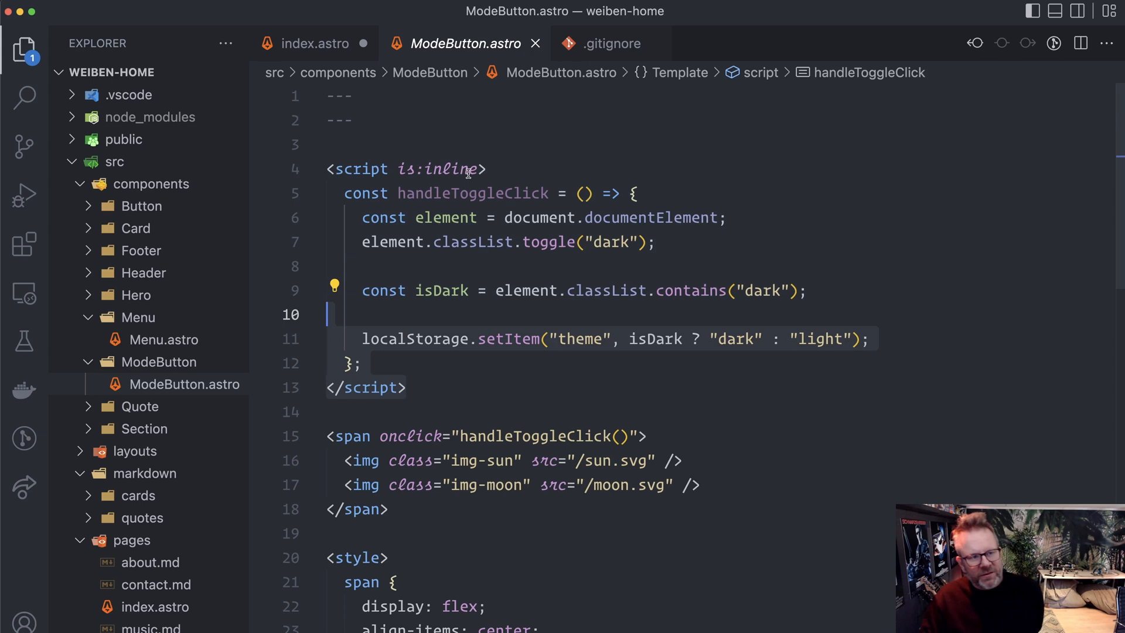
Highlight the is:inline directive and show its documentation tooltip
left_click_drag(477, 168, 396, 168)
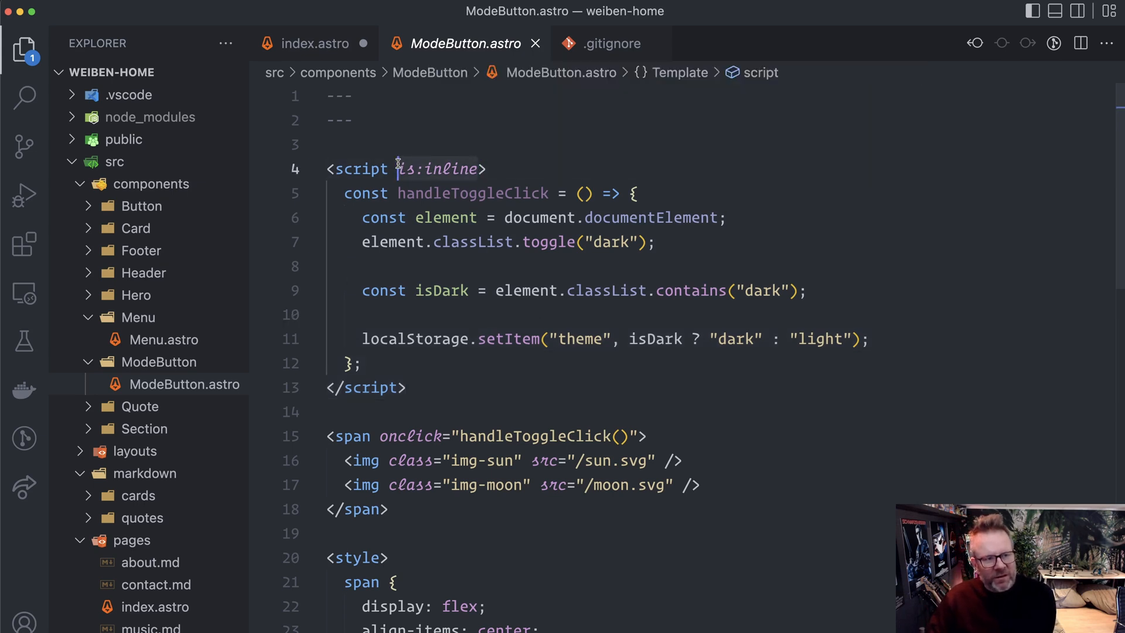
left_click(593, 171)
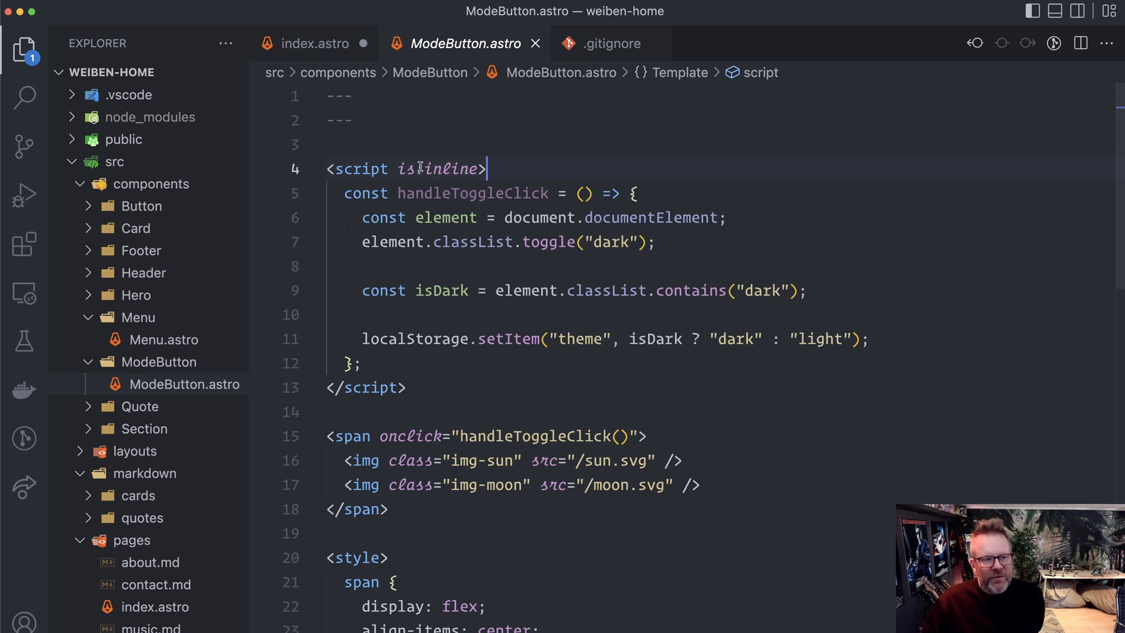
mouse_move(438, 168)
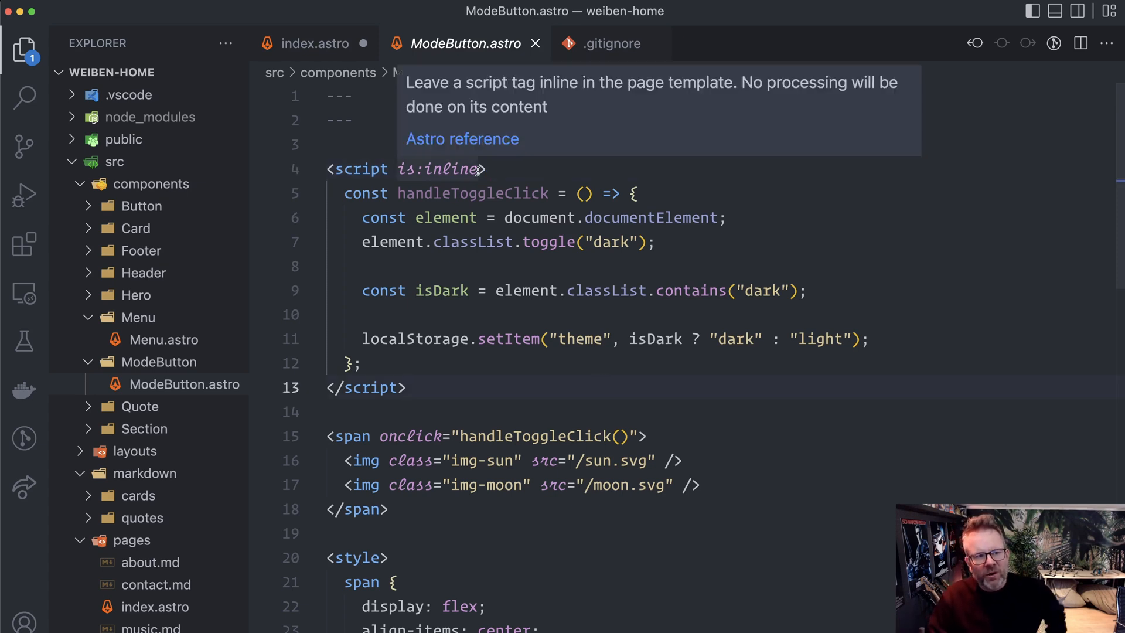
left_click(397, 169)
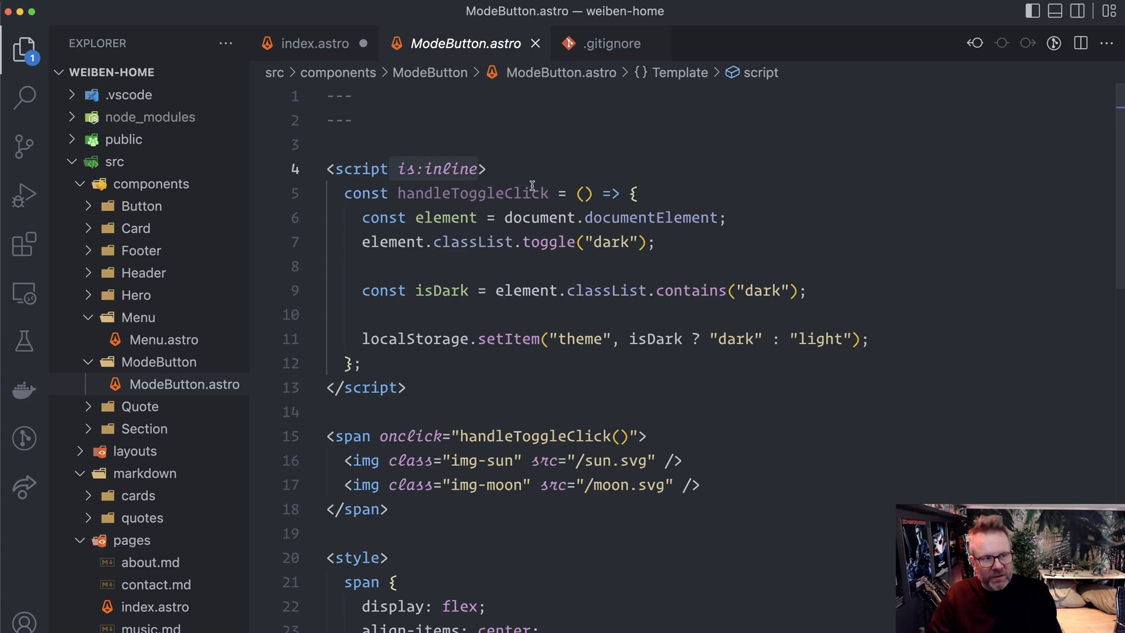
Remove is:inline from the script tag and try the theme toggle in Chrome, which fails with 'handleToggleClick is not defined'
key("Delete")
key("Delete")
key("Delete")
key("super+Tab")
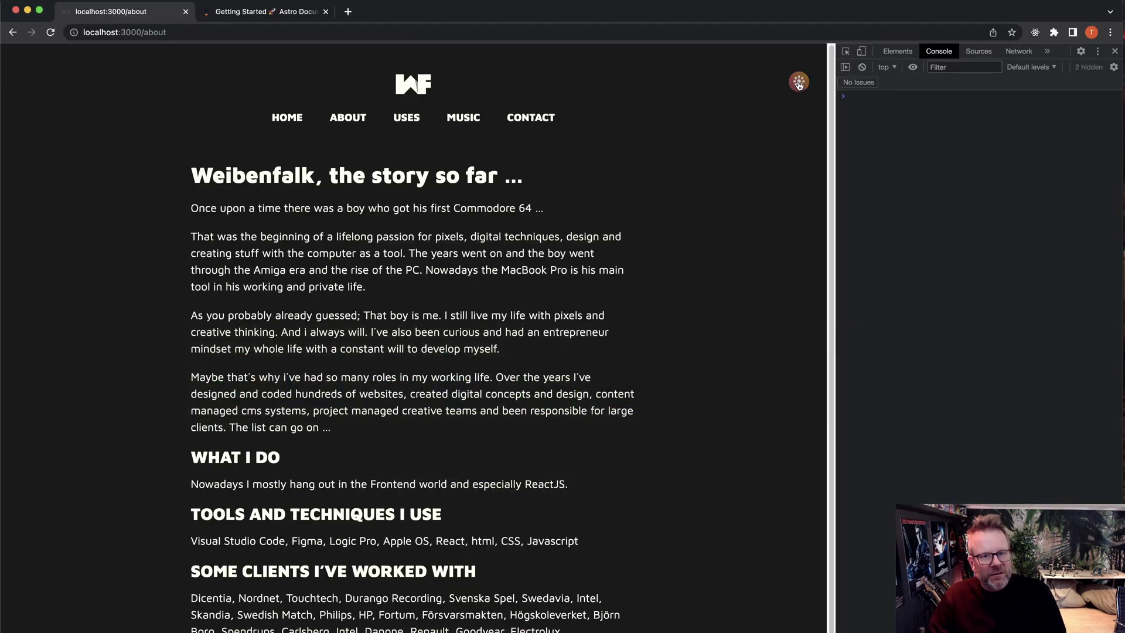
double_click(799, 83)
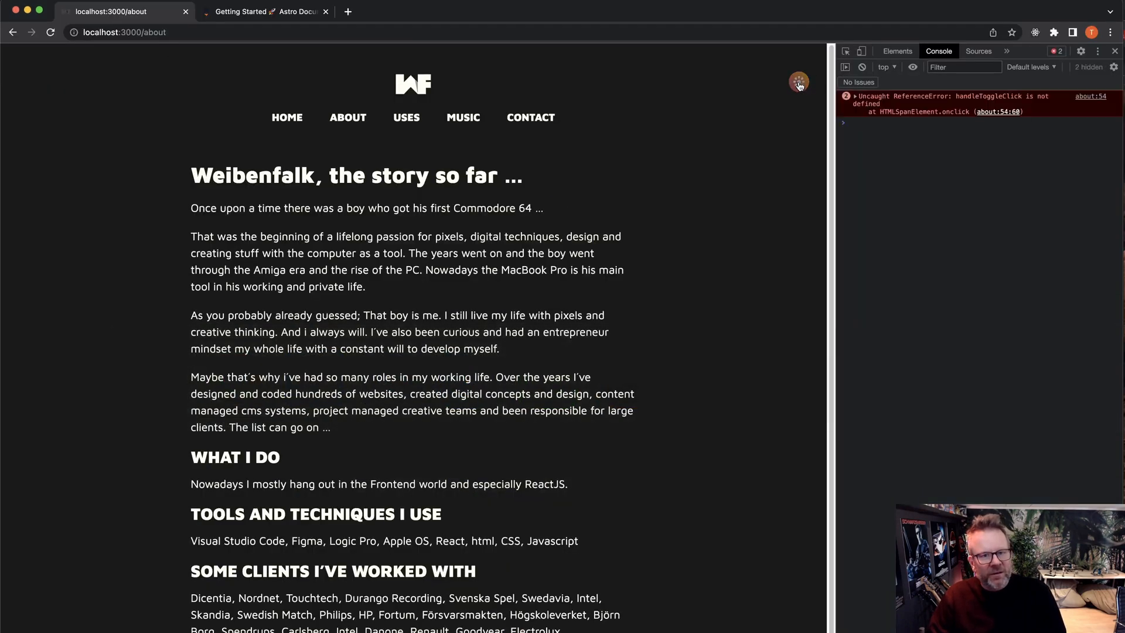
triple_click(796, 83)
double_click(791, 83)
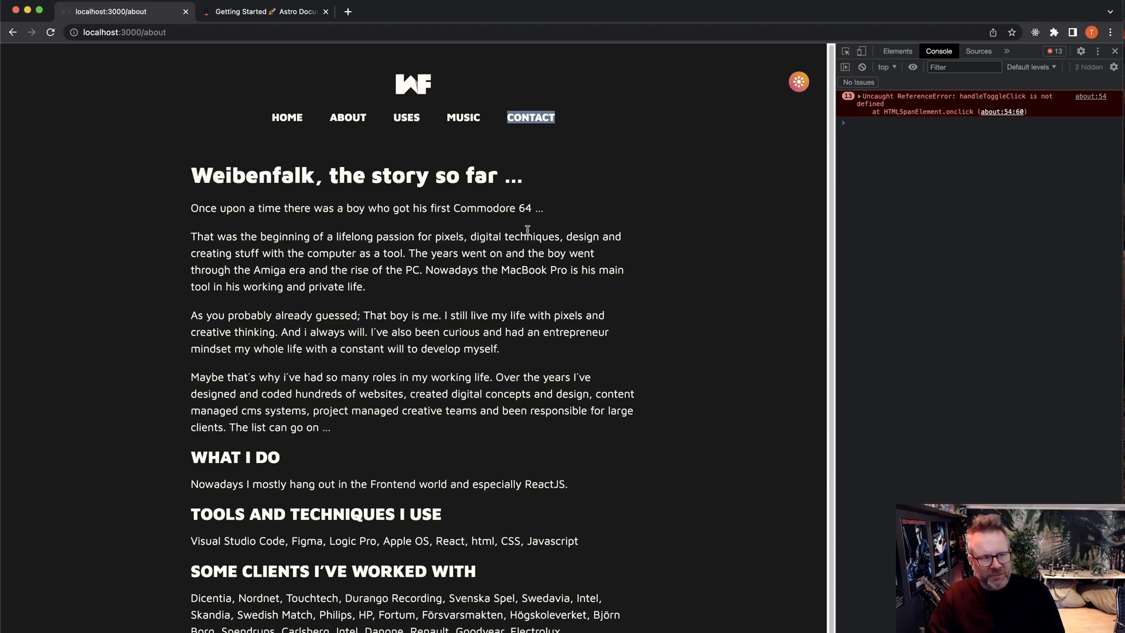
key("super+Tab")
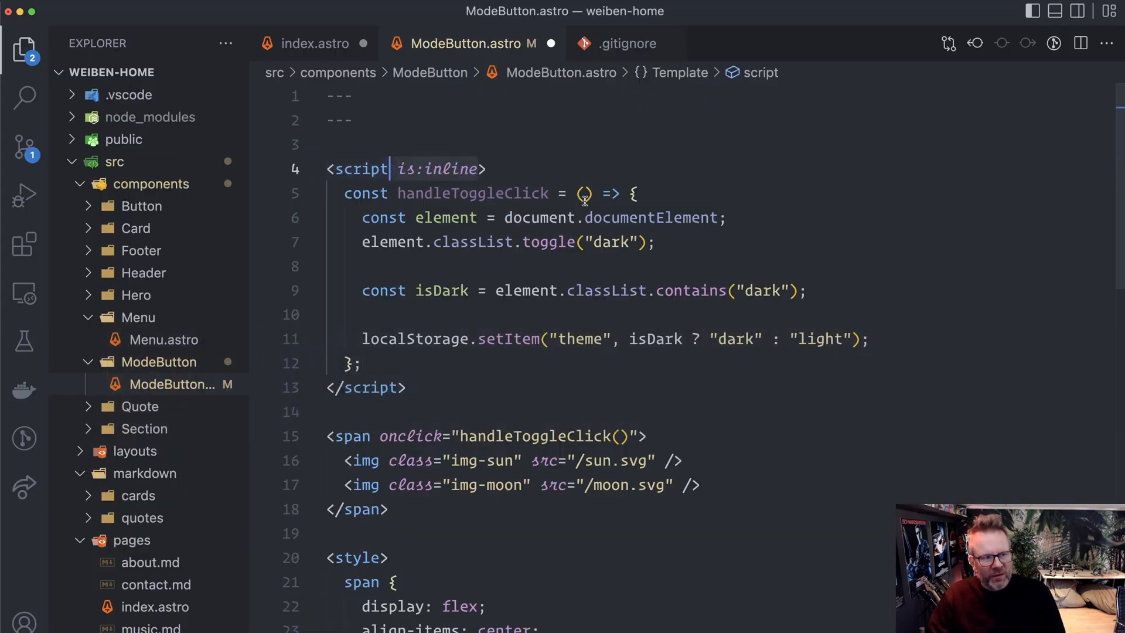
Save ModeButton.astro with is:inline restored and confirm the theme toggle switches dark to light in Chrome
key("super+s")
key("super+Tab")
left_click(792, 85)
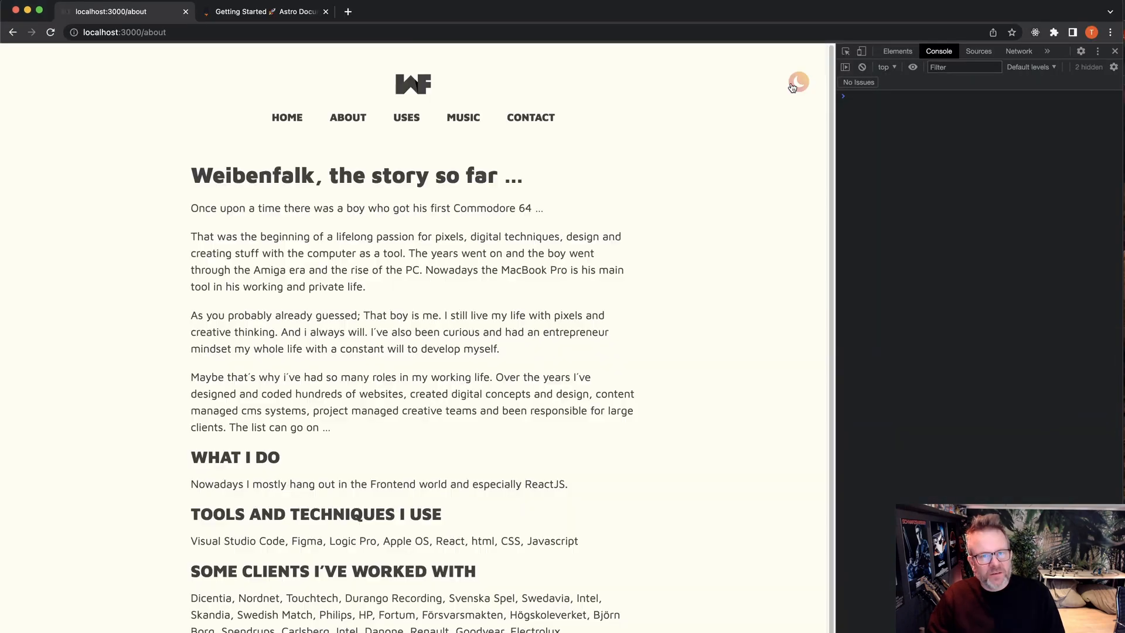
double_click(792, 85)
left_click(794, 86)
key("super+Tab")
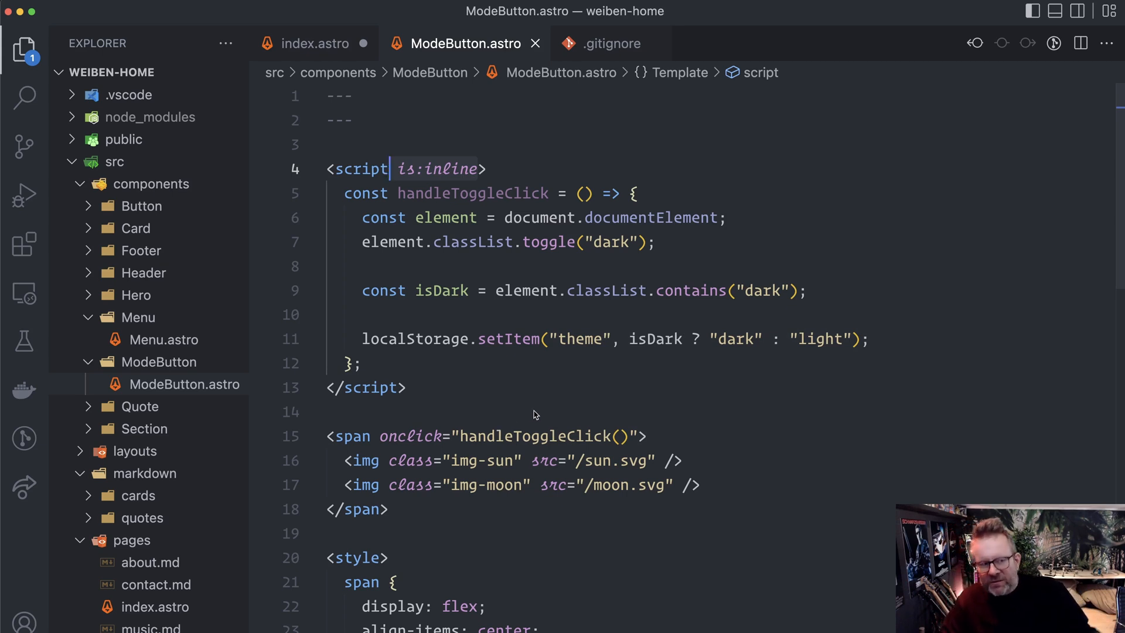
Move to ModeButton.astro's closing script tag and collapse the Menu folder in the Explorer
left_click(414, 390)
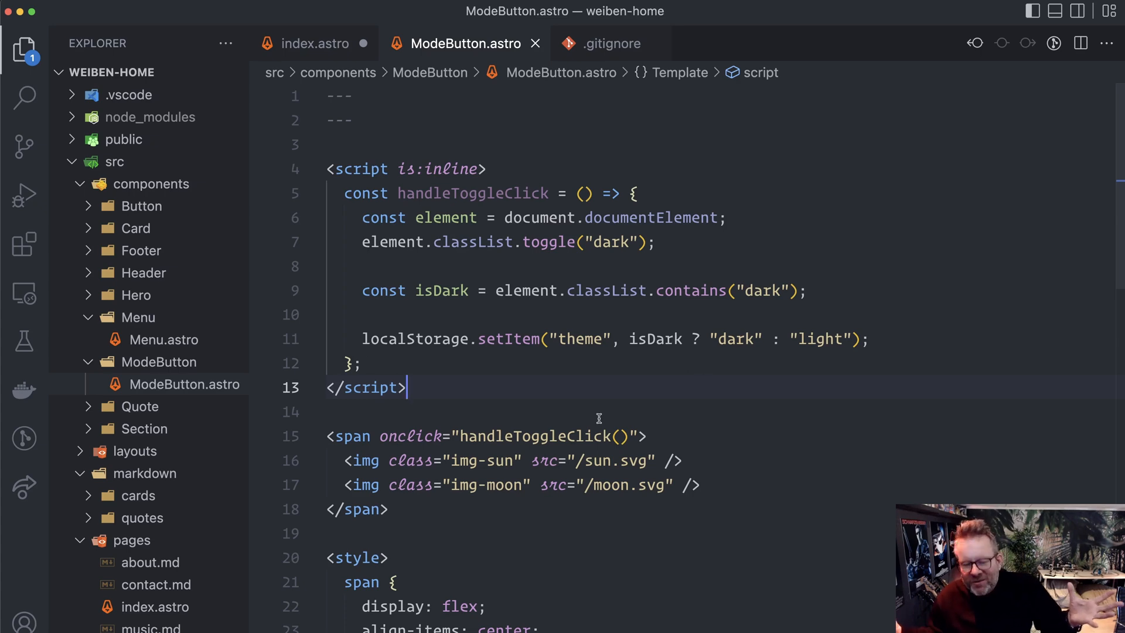
scroll(599, 418, "down", 5)
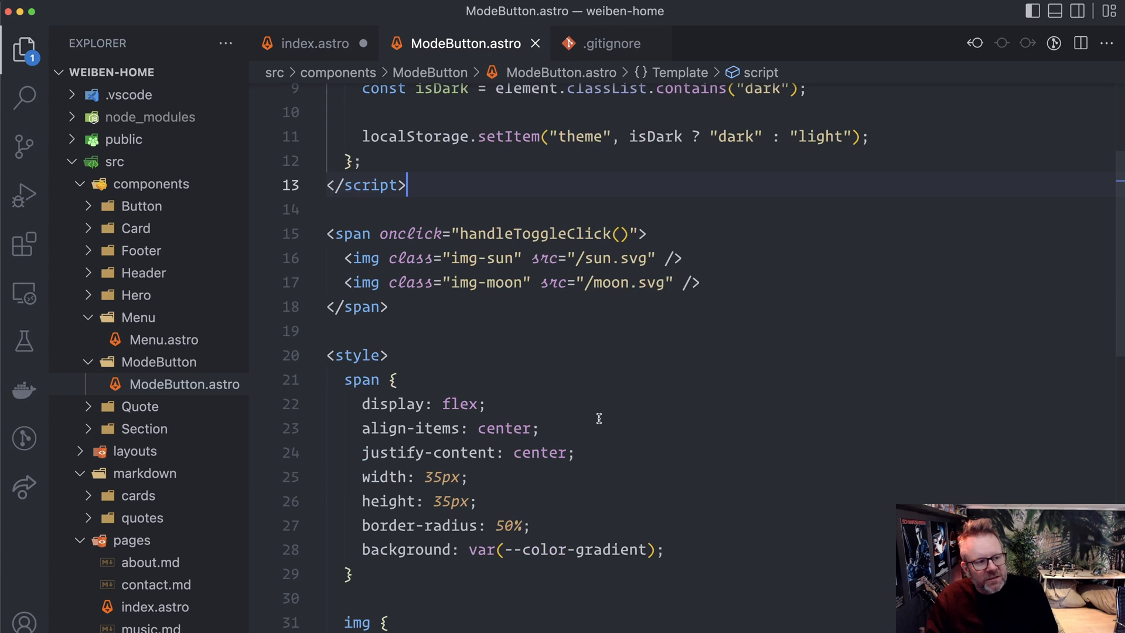
left_click(156, 318)
Collapse the ModeButton and pages folders in the Explorer
left_click(155, 341)
scroll(155, 342, "down", 5)
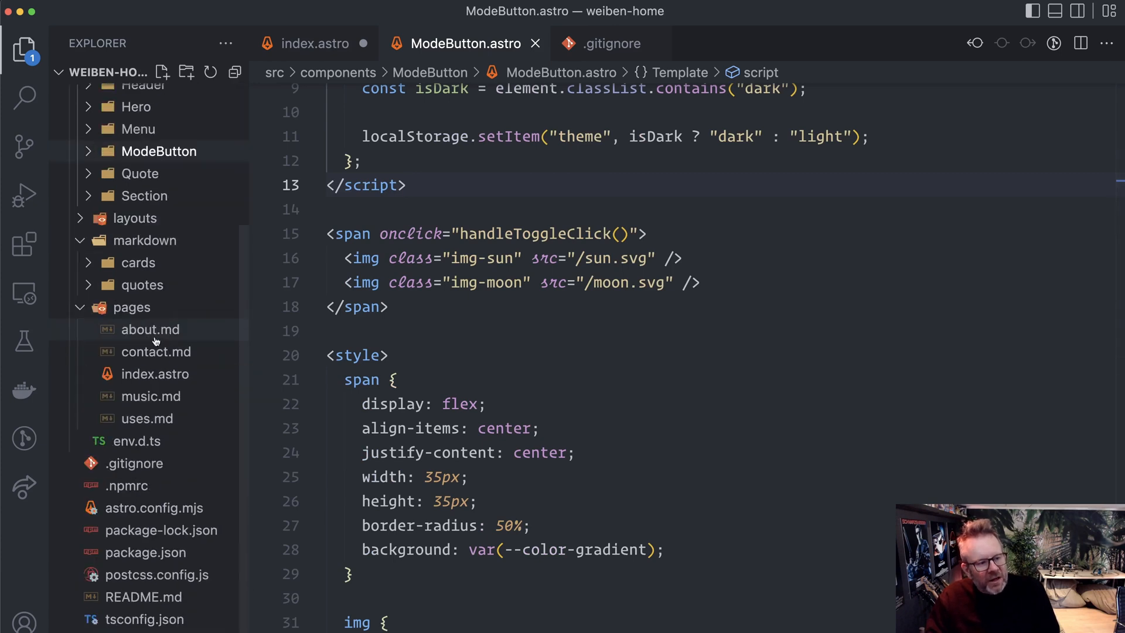
scroll(135, 499, "up", 5)
left_click(153, 498)
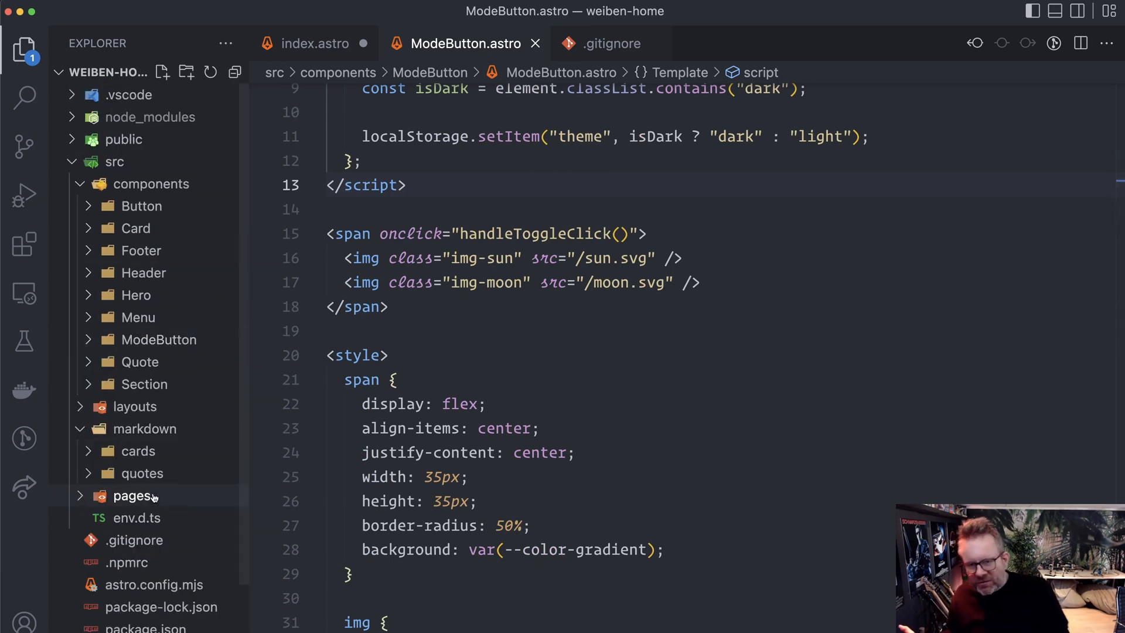